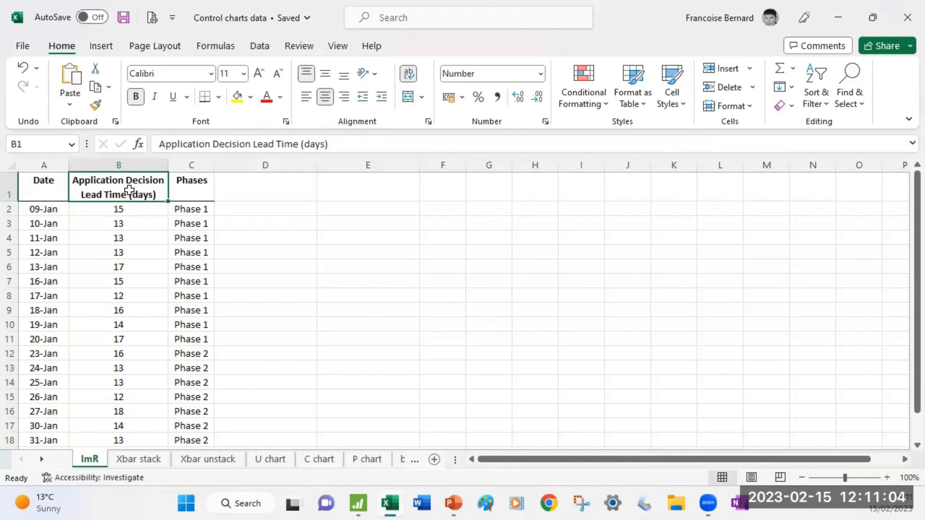
left_click(268, 251)
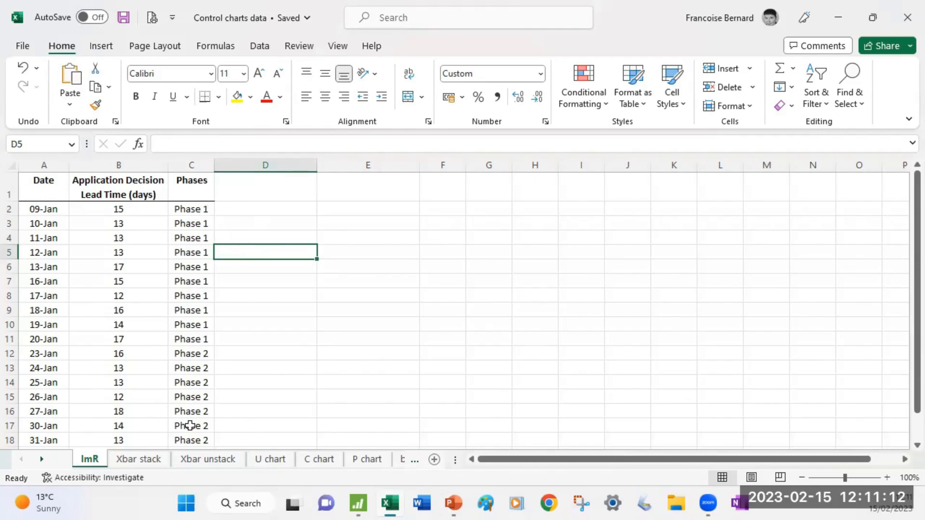
left_click(199, 186)
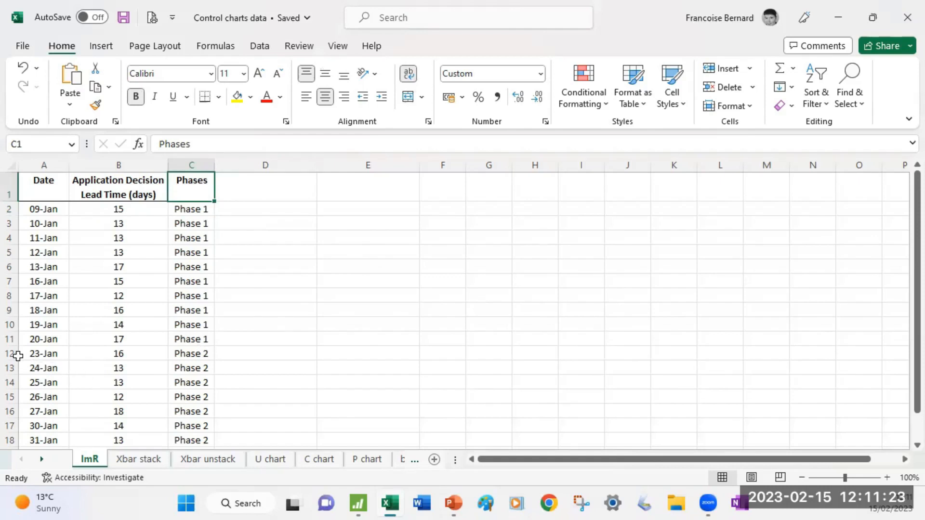
left_click(202, 361)
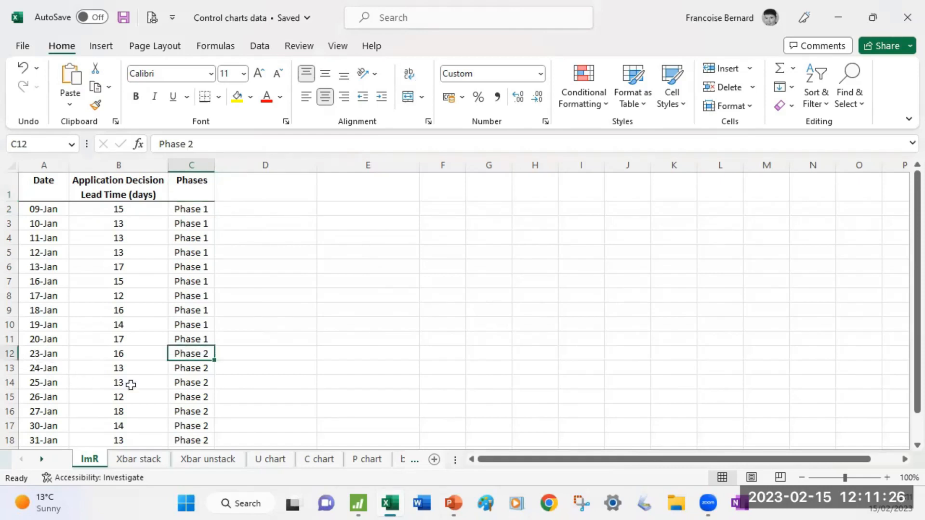
left_click(55, 355)
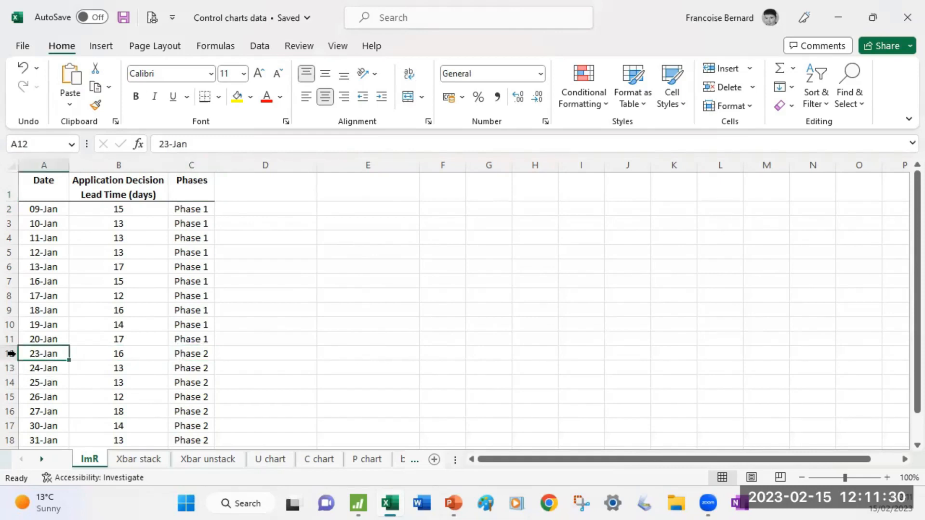
left_click(304, 310)
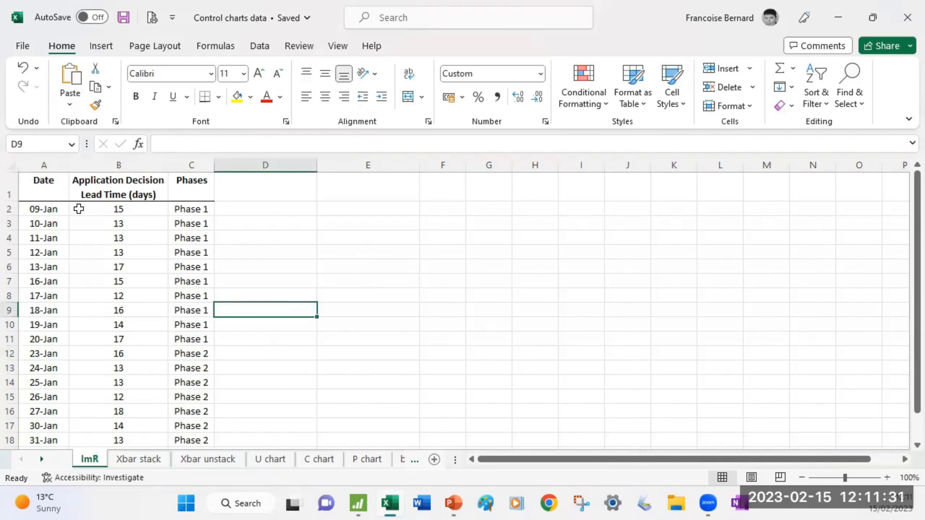
Copy the Date, Application Decision Lead Time and Phases data with their headers, cells A1 to C21, from the ImR sheet.
left_click(41, 179)
left_click(194, 184, "shift")
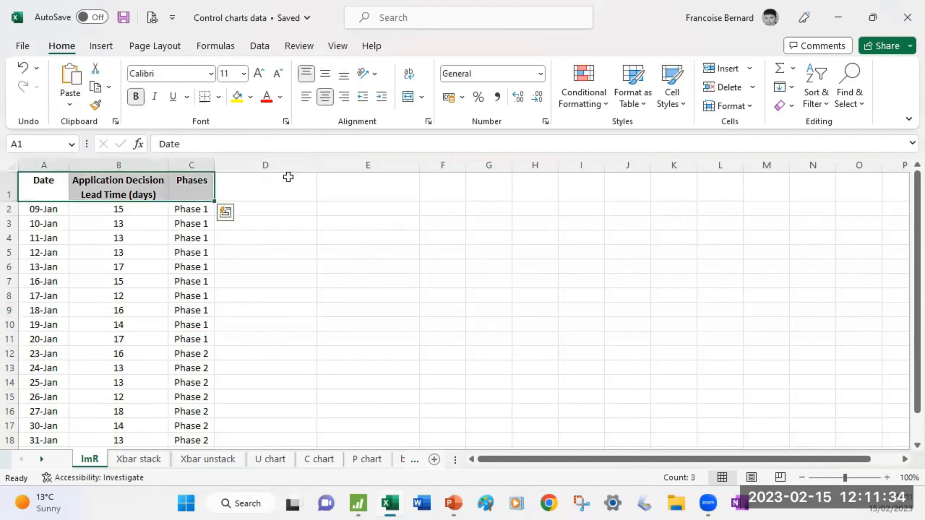
key("ctrl+shift+Down")
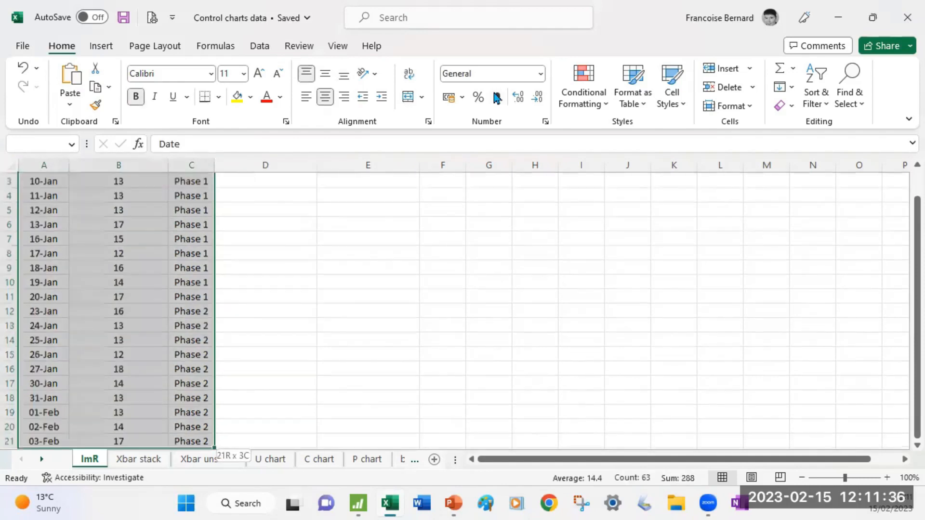
key("ctrl+c")
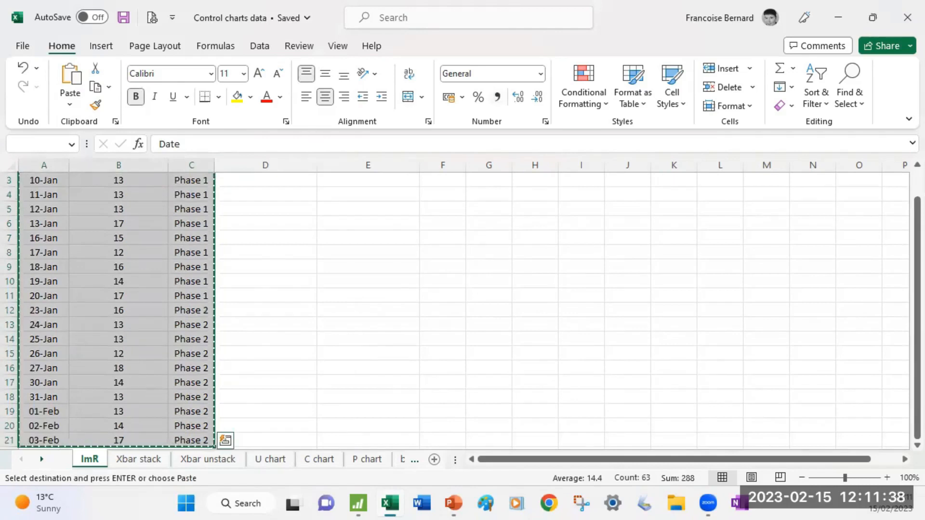
Switch to Minitab in a maximized window and paste the copied data into Worksheet 1, starting at the name cell of column C1.
key("alt+Tab")
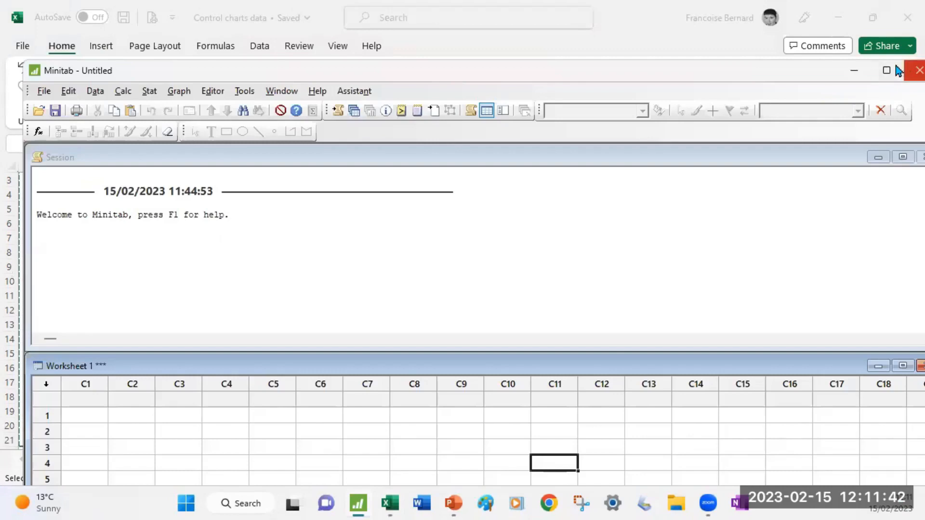
left_click(887, 72)
left_click(54, 334)
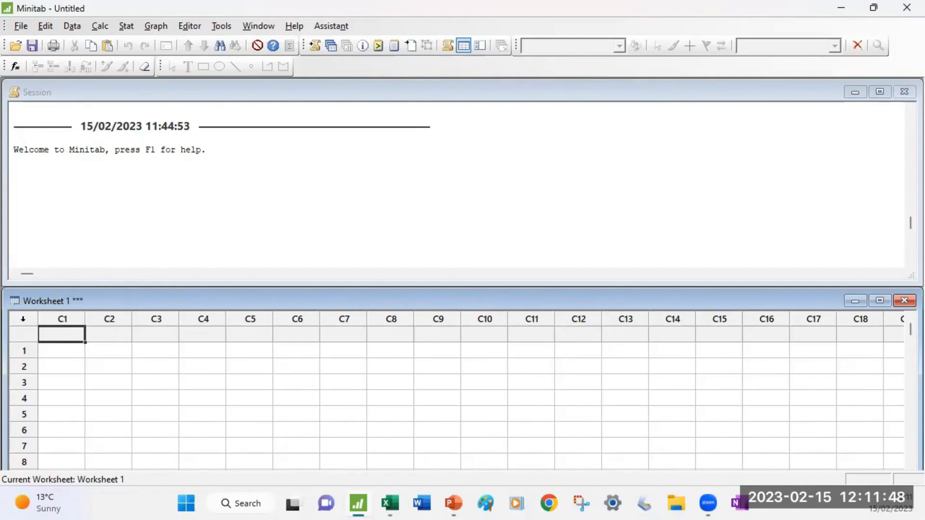
key("ctrl+v")
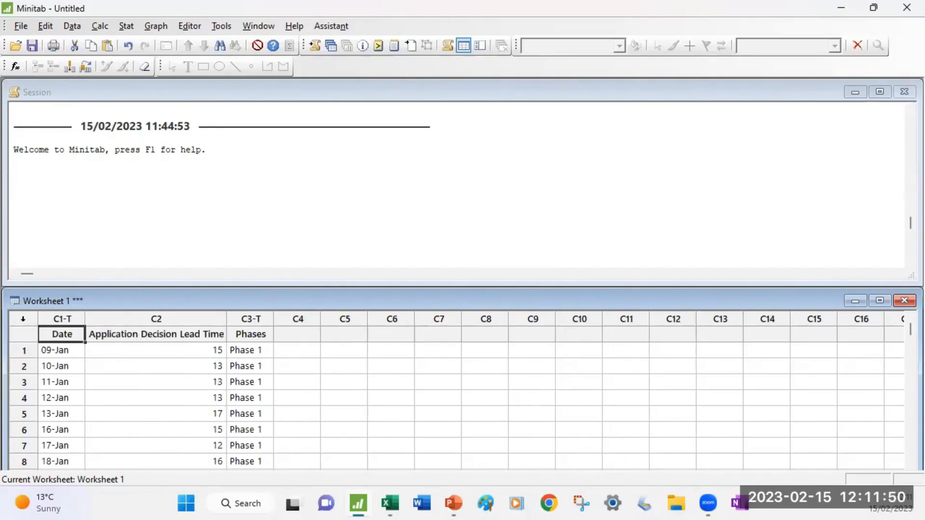
left_click(219, 365)
scroll(126, 391, "down", 6)
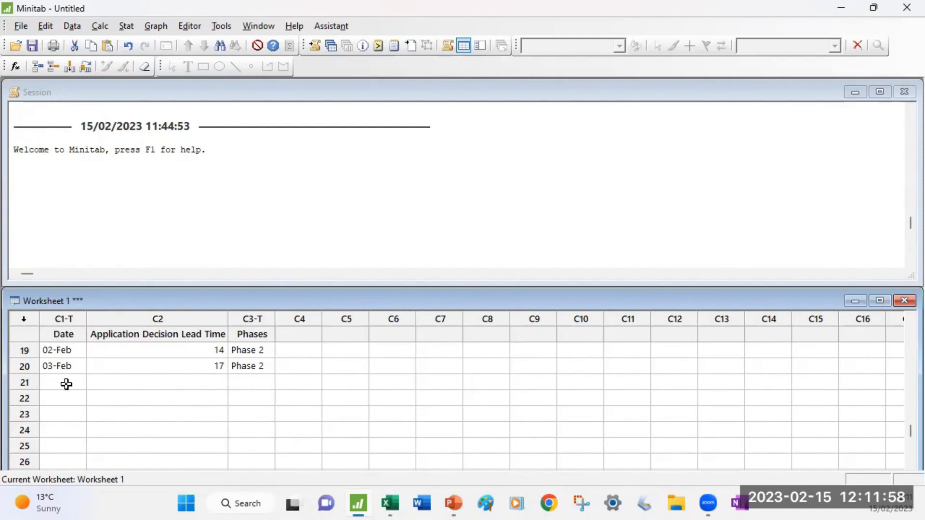
Review the Worksheet 1 column summary in the Project Manager, then return to the worksheet.
left_click(258, 28)
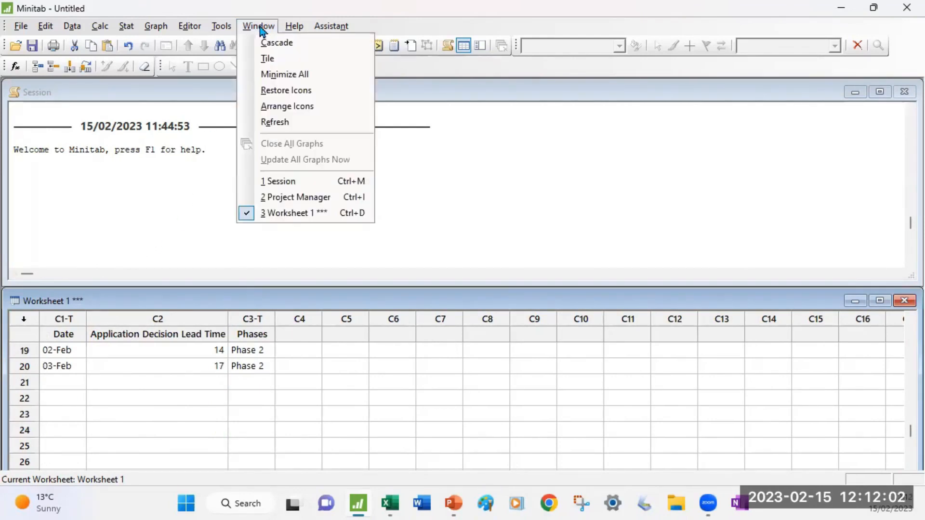
left_click(273, 197)
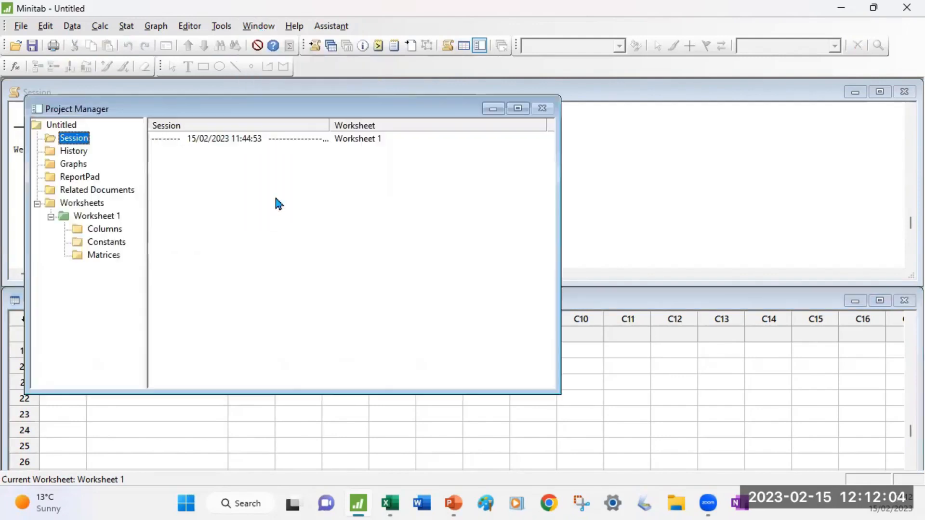
left_click(105, 216)
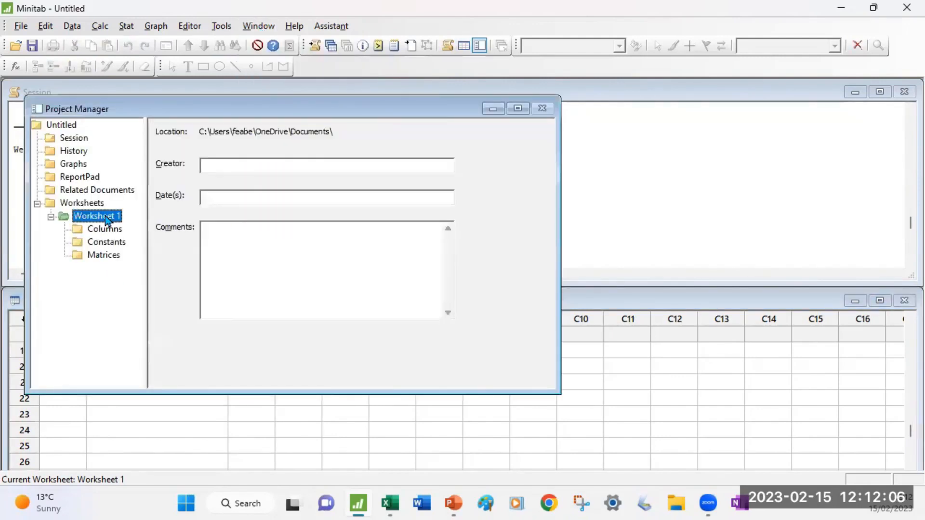
left_click(112, 229)
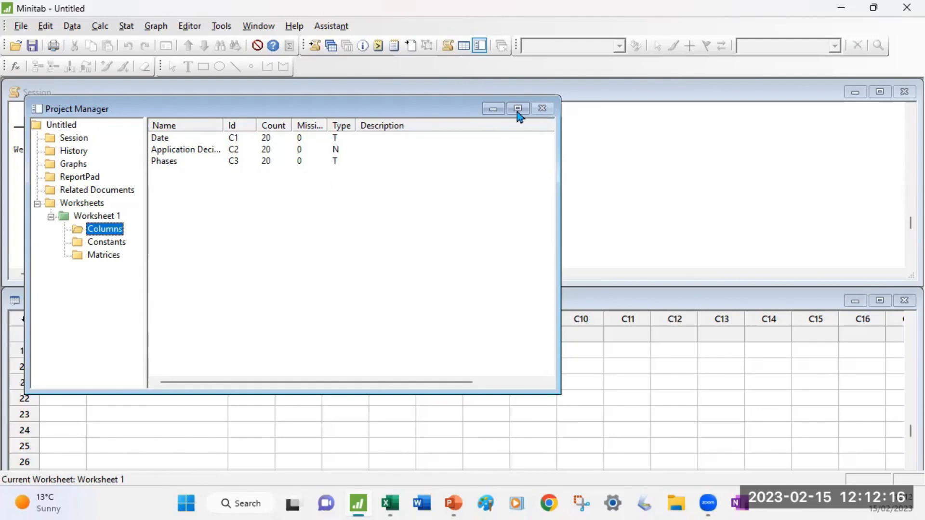
left_click(493, 109)
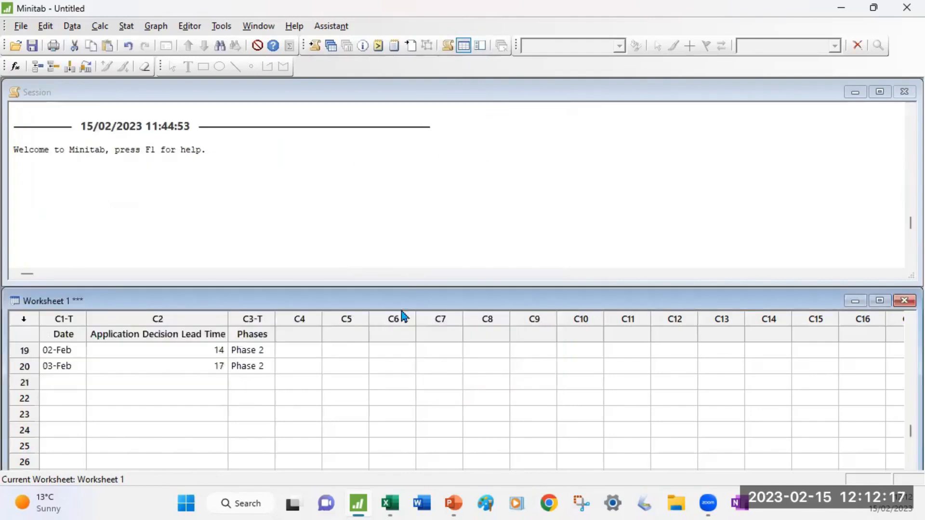
left_click(74, 336)
key("Down")
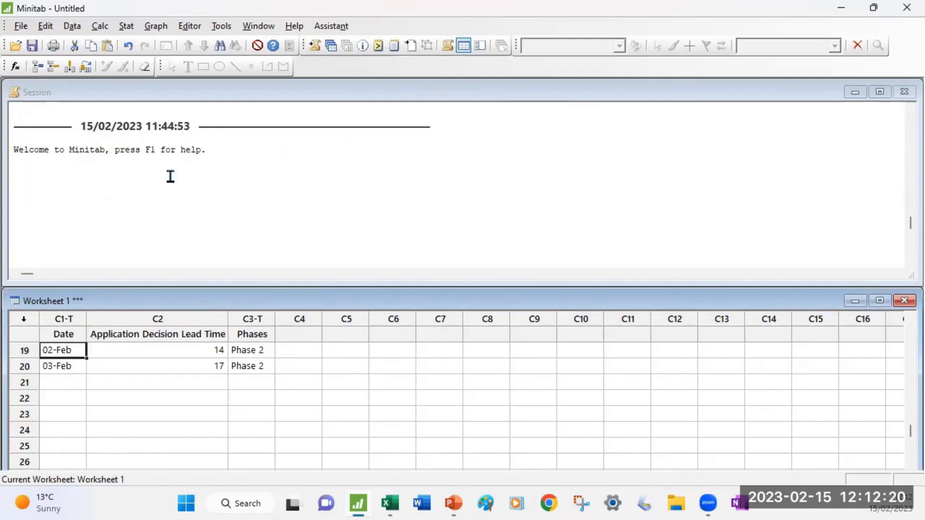
Start an I-MR control chart for individuals with Application Decision Lead Time as the variable.
left_click(127, 25)
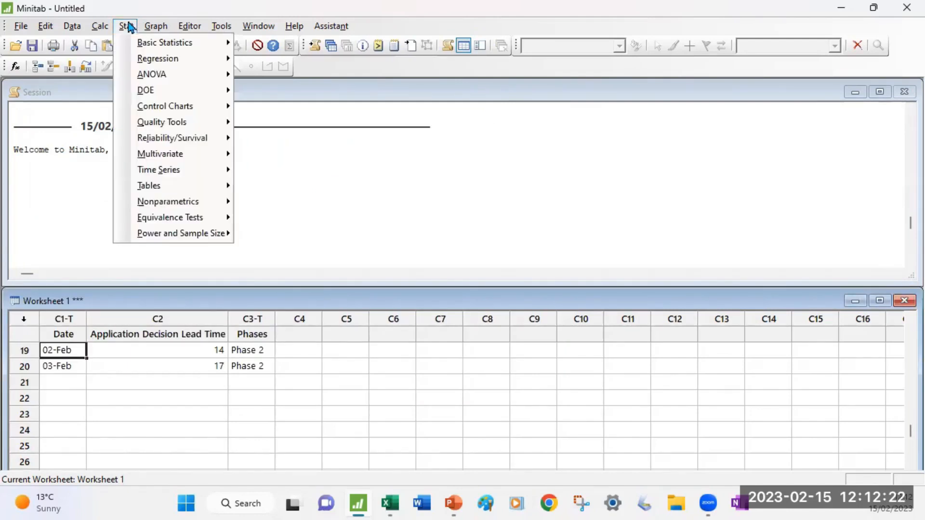
mouse_move(146, 110)
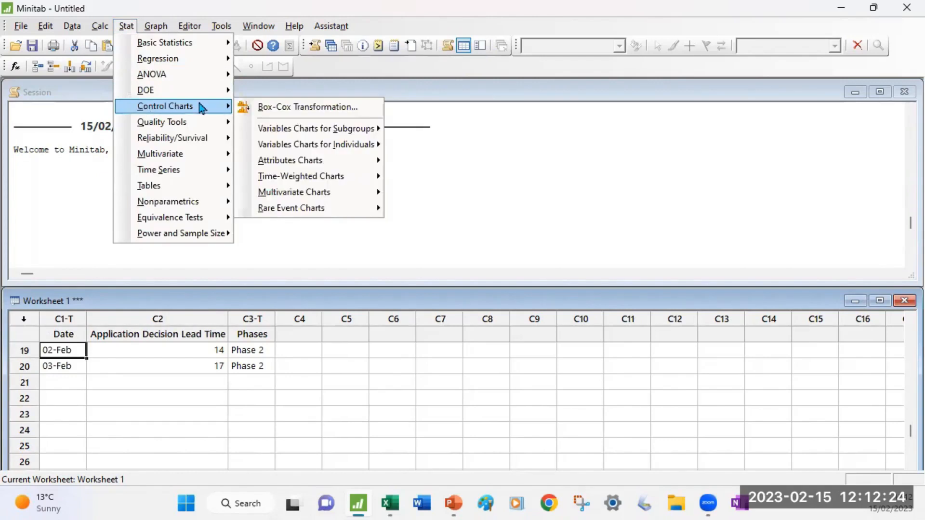
mouse_move(279, 151)
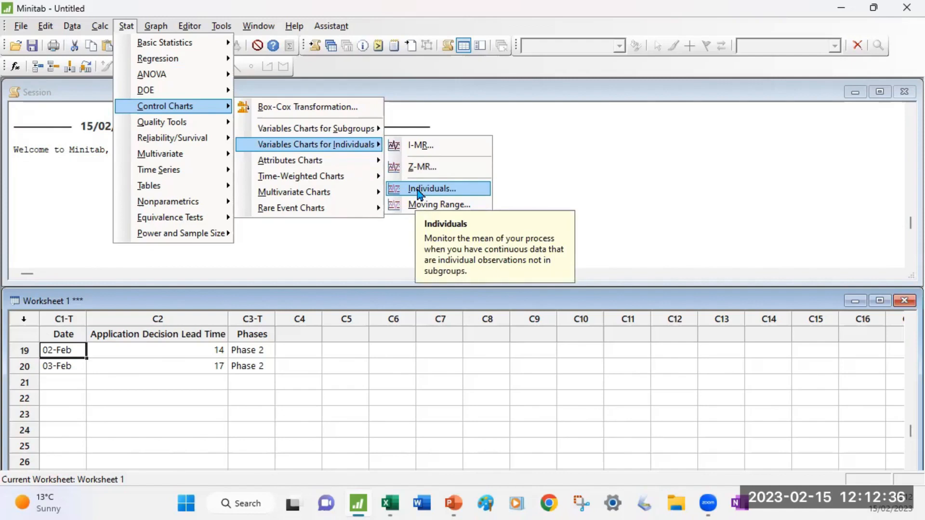
left_click(415, 145)
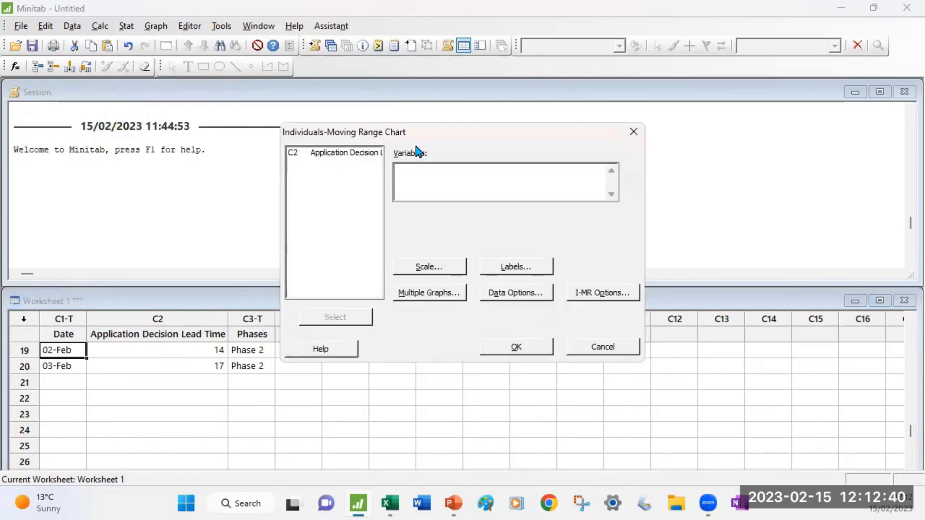
left_click(345, 154)
double_click(345, 155)
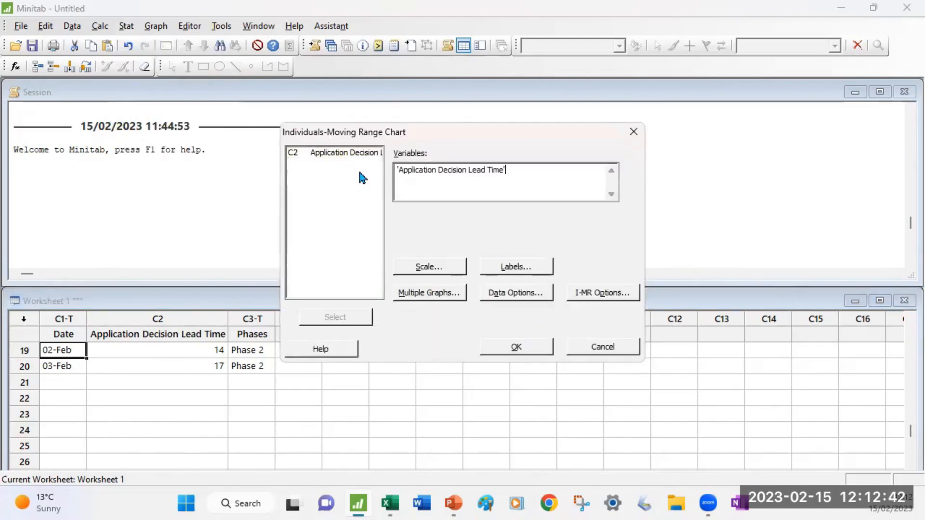
Set the chart's X scale to Stamp, using the Date column as the stamp column.
left_click(430, 270)
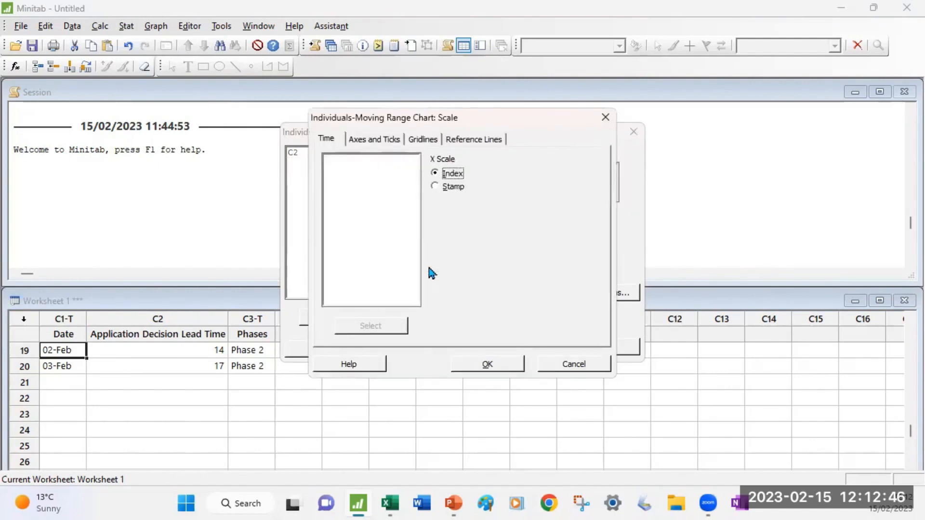
left_click(451, 187)
left_click(446, 224)
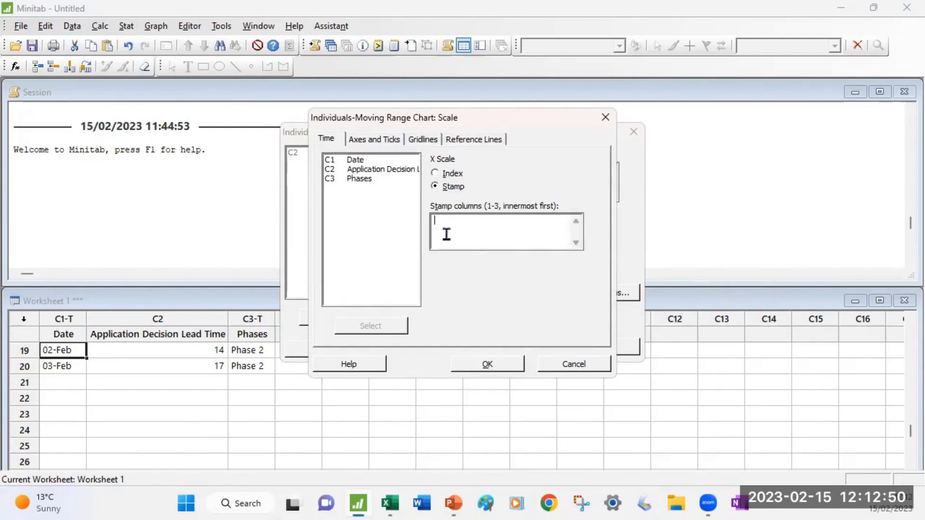
double_click(349, 160)
Add chart reference lines at time scale position 11 and at Y value 8.
left_click(471, 143)
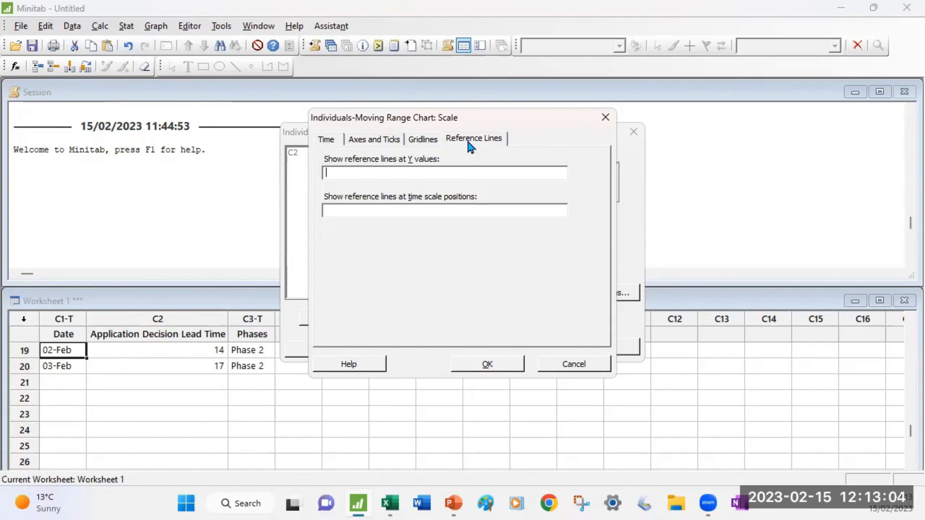
left_click(430, 209)
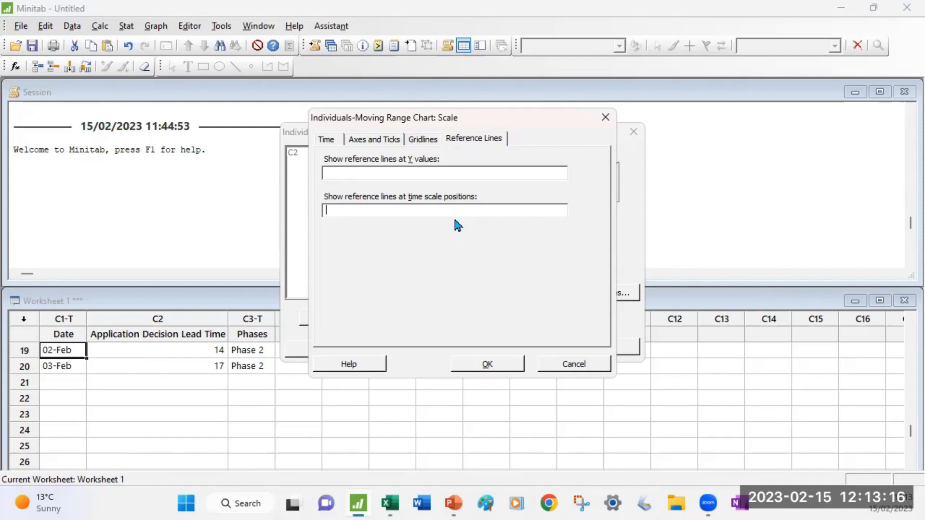
type("11")
type("8")
left_click(491, 365)
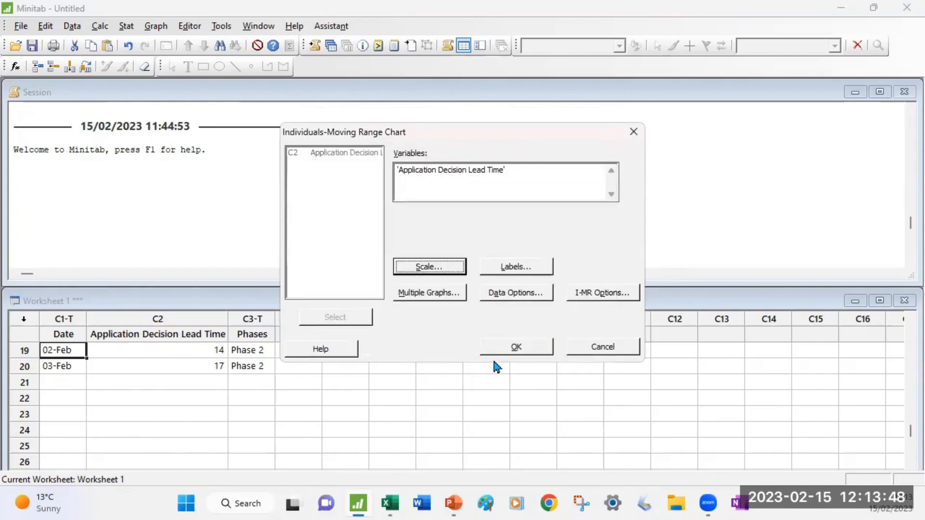
Choose to perform all tests for special causes and generate the I-MR chart in a maximized window.
left_click(588, 297)
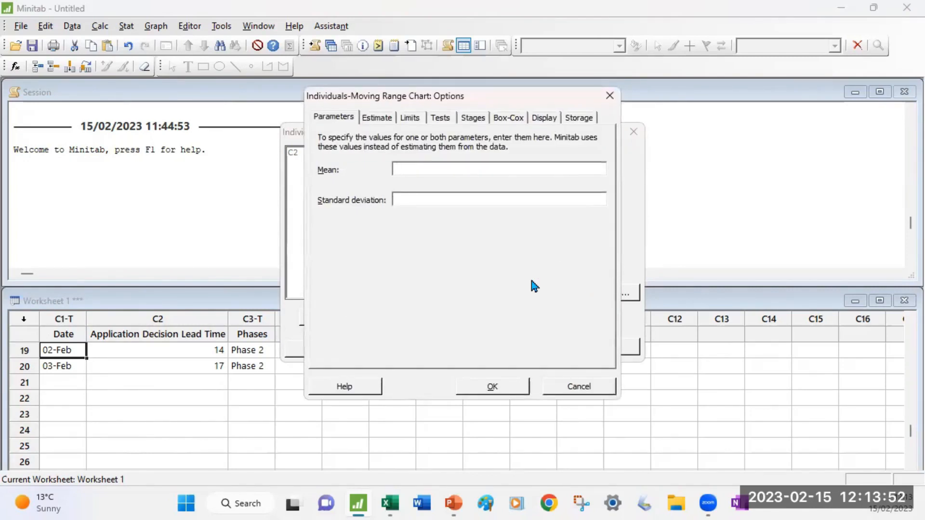
left_click(442, 117)
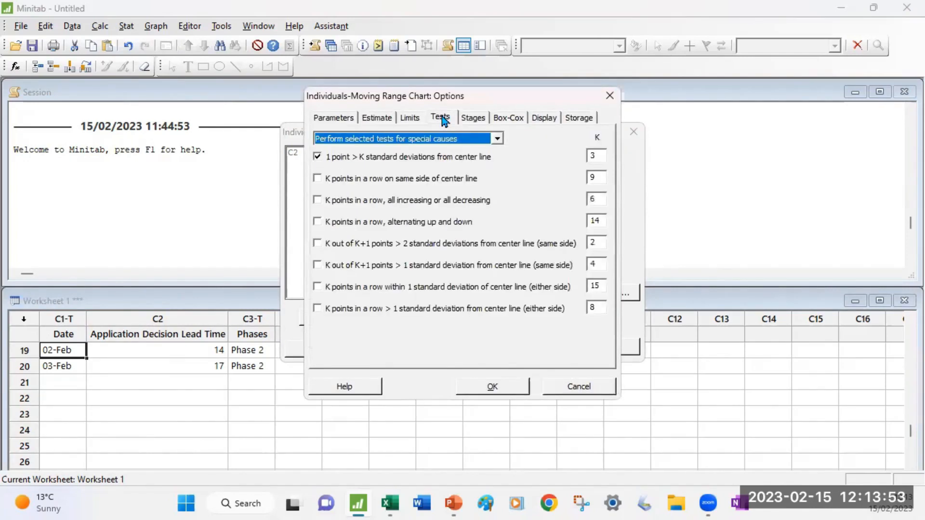
left_click(497, 140)
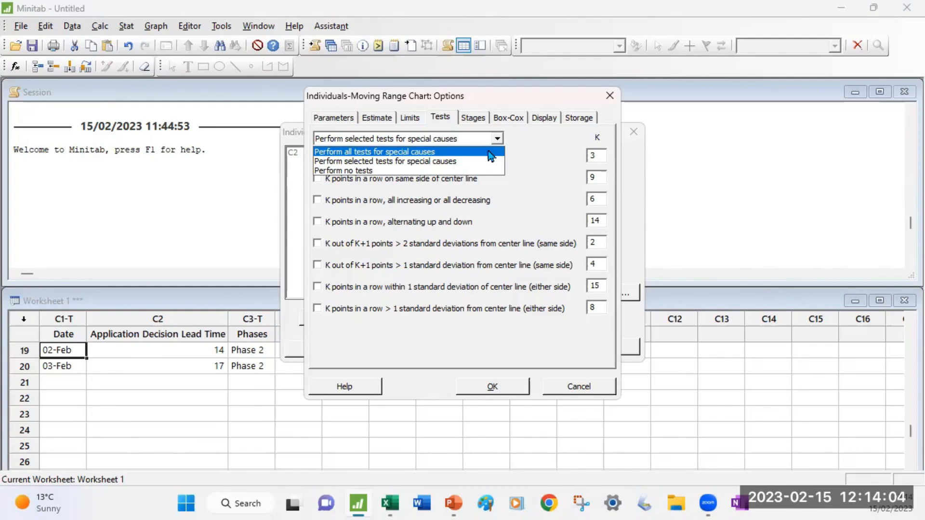
left_click(488, 151)
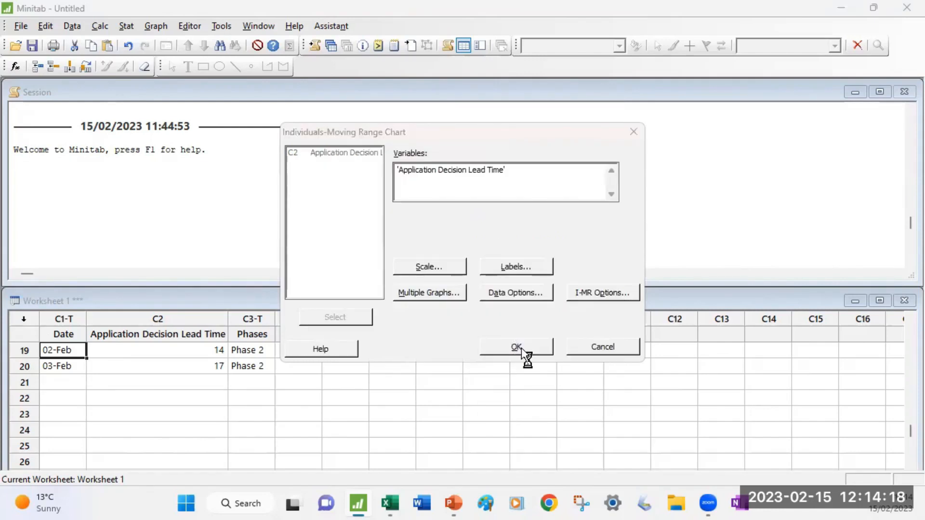
left_click(522, 349)
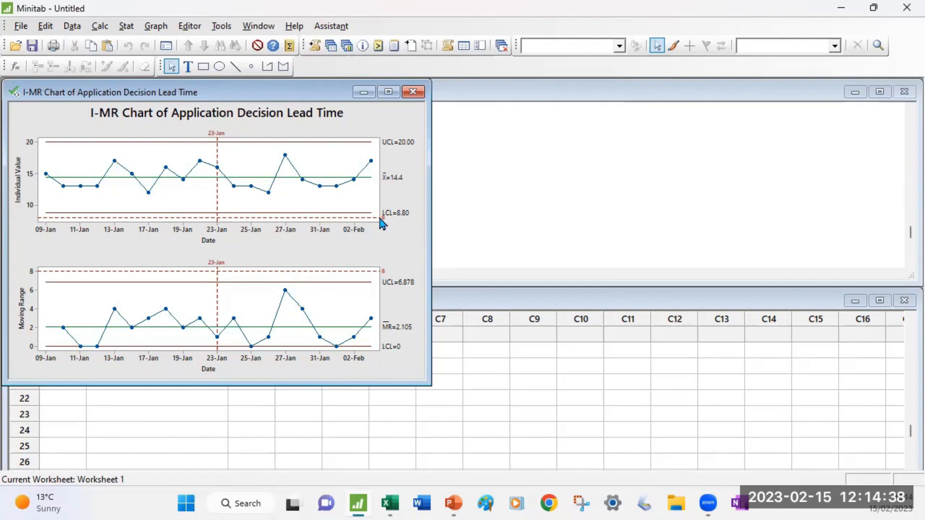
left_click(388, 91)
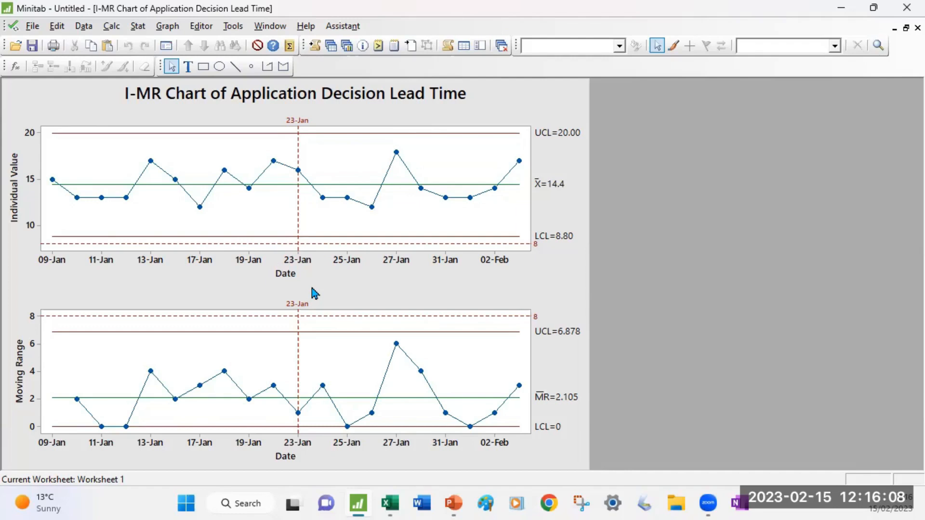
Remove the Y value and time scale reference lines from the I-MR chart and regenerate it.
key("ctrl+e")
left_click(429, 266)
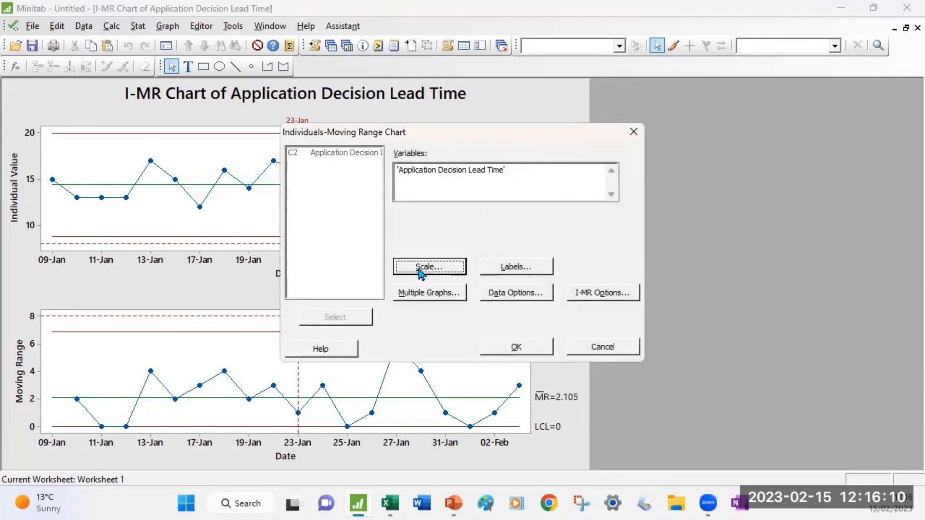
left_click(477, 139)
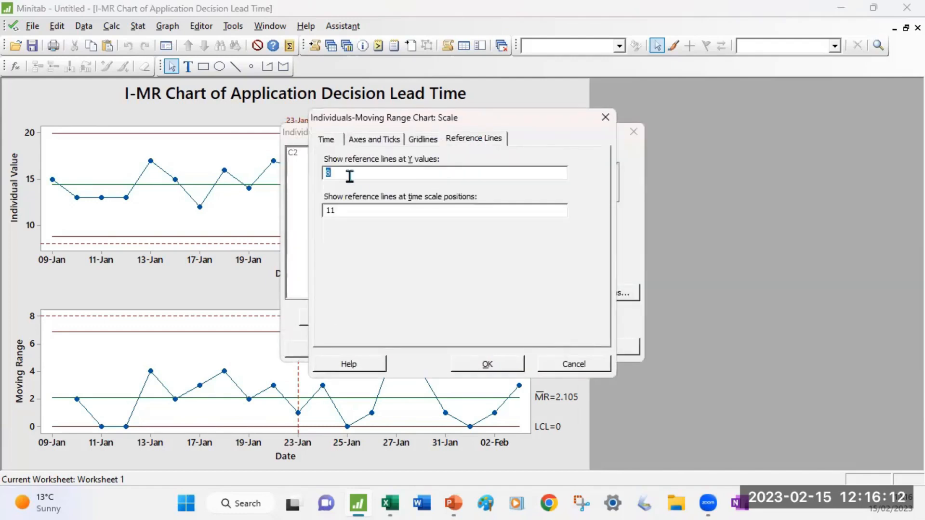
key("Delete")
key("Tab")
key("Delete")
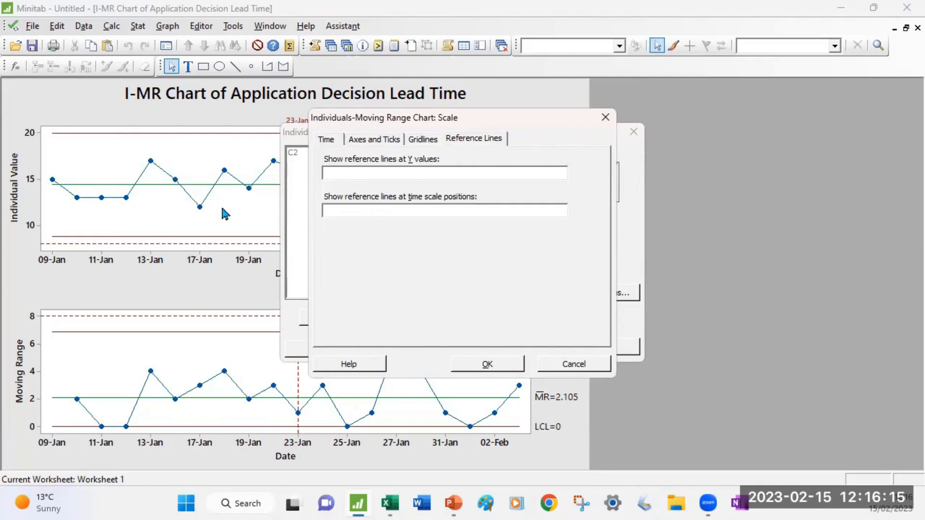
left_click(487, 366)
left_click(513, 349)
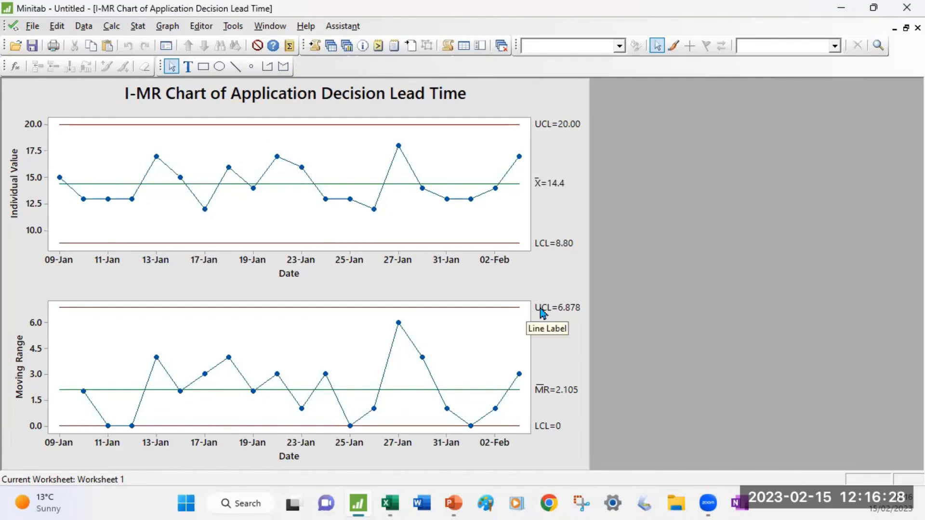
Split the I-MR chart into stages defined by the Phases column, starting a stage with each new value, and regenerate it.
key("ctrl+e")
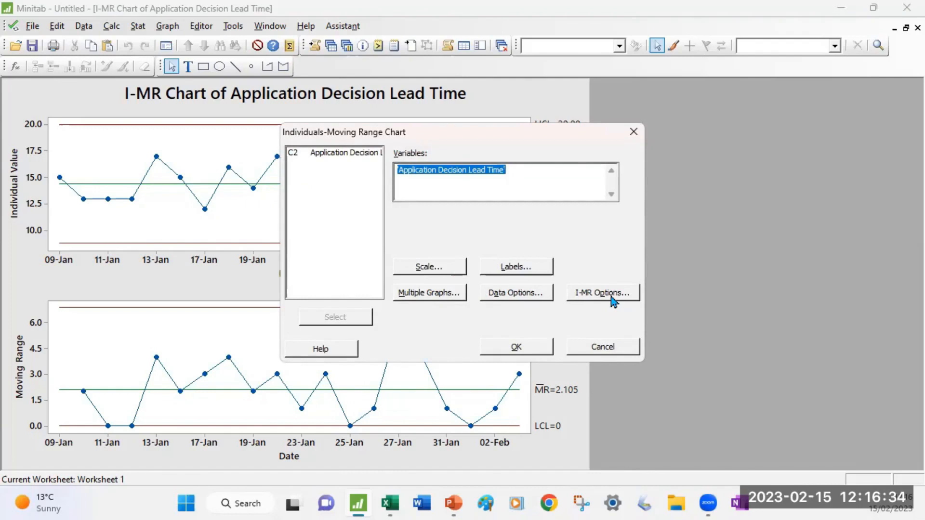
left_click(612, 294)
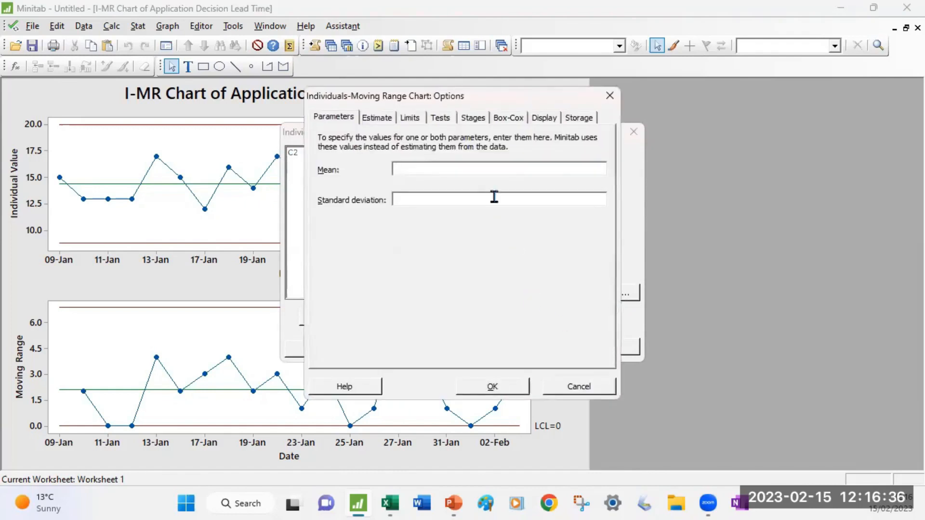
left_click(477, 119)
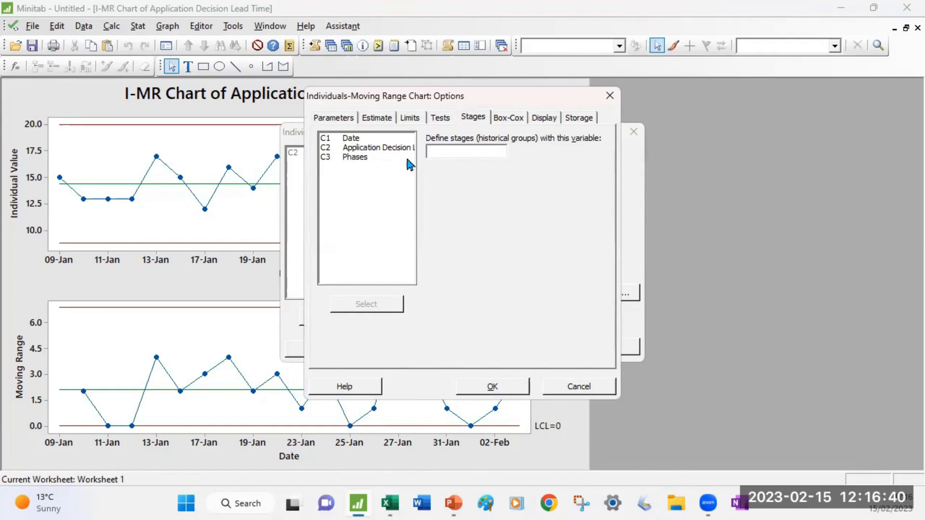
double_click(355, 157)
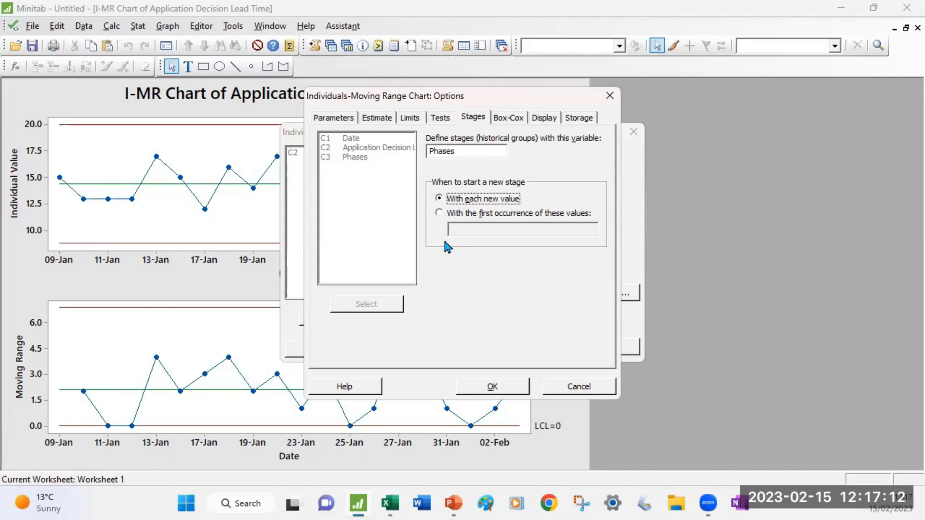
left_click(497, 389)
left_click(512, 345)
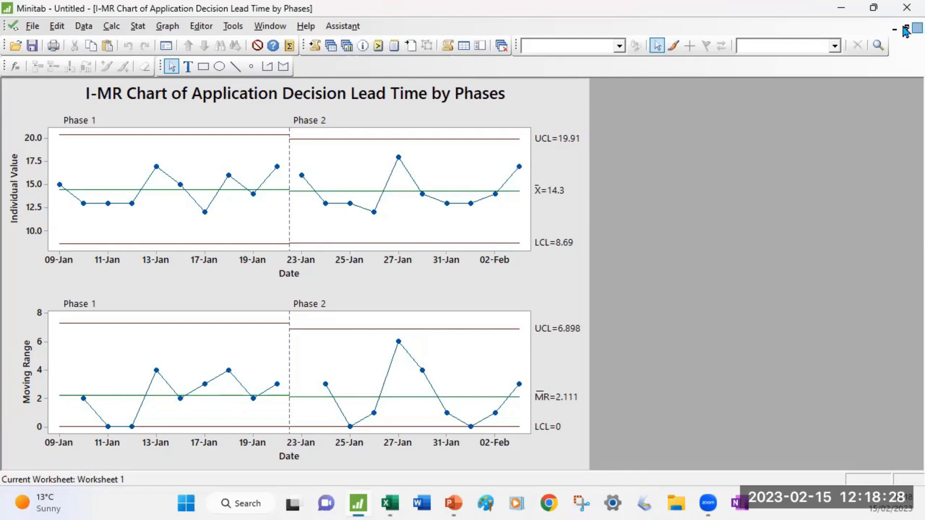
Close the staged chart and switch to the Xbar stack sheet of the Control charts data workbook in Excel.
left_click(904, 29)
left_click(524, 281)
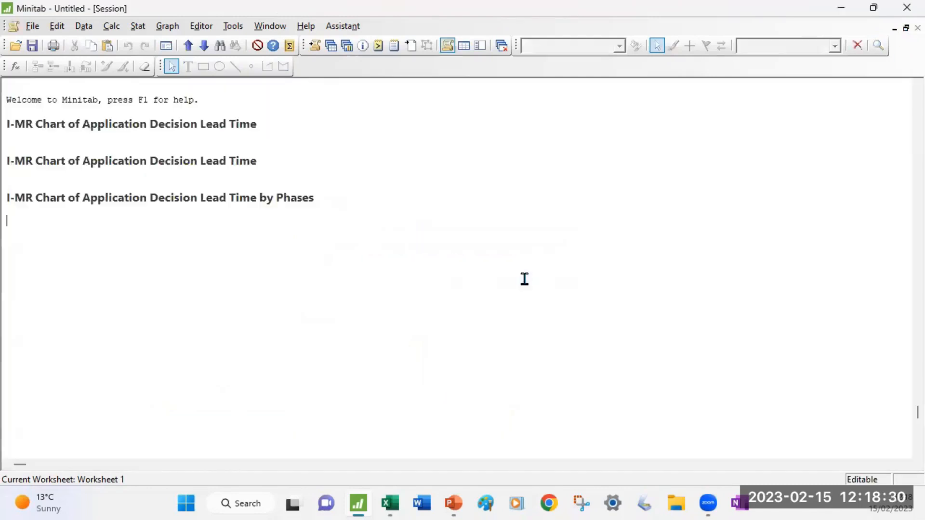
key("alt+Tab")
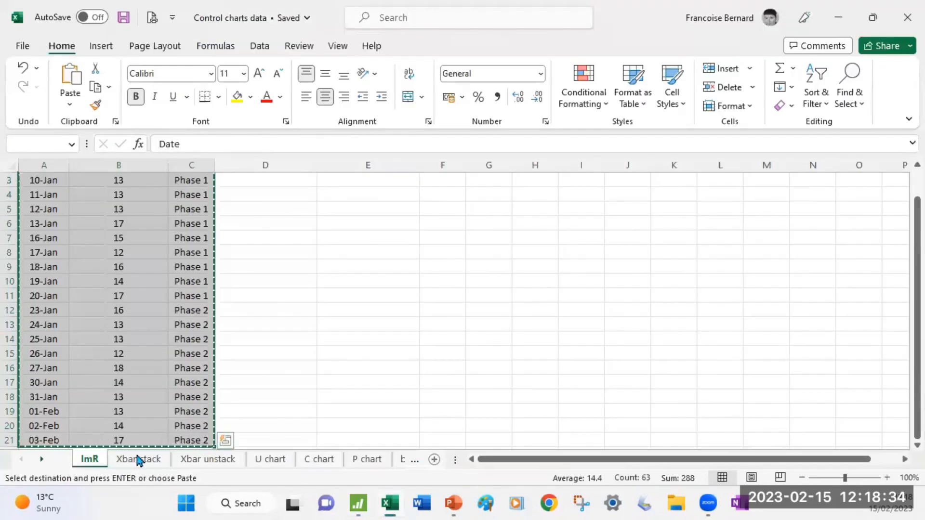
left_click(138, 460)
left_click(145, 341)
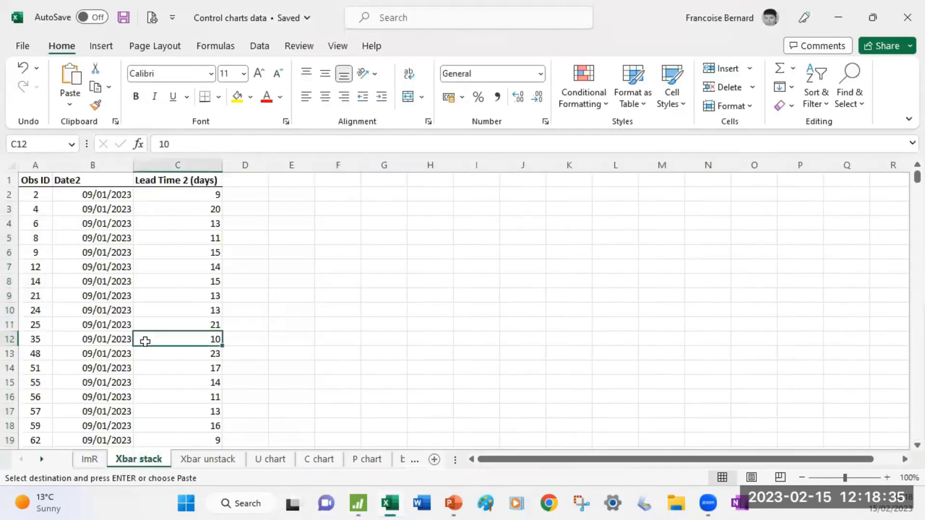
Examine the Date2 and Lead Time 2 (days) records from the start to the end of the Xbar stack sheet.
left_click(90, 265)
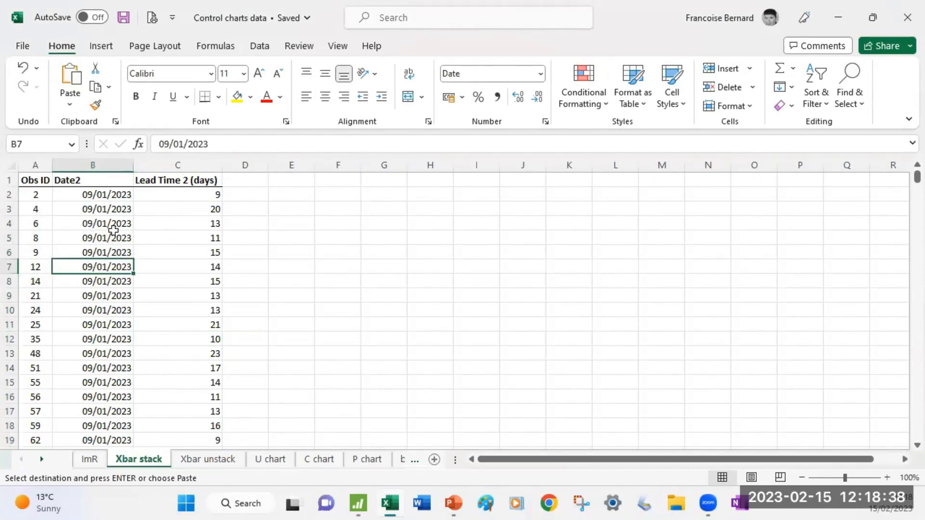
scroll(102, 294, "down", 2)
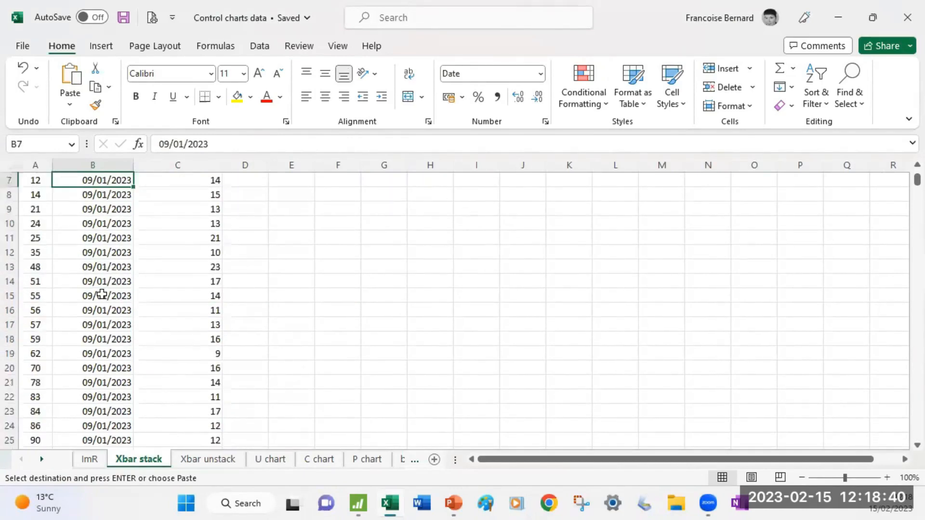
key("ctrl+shift+Down")
left_click(124, 322)
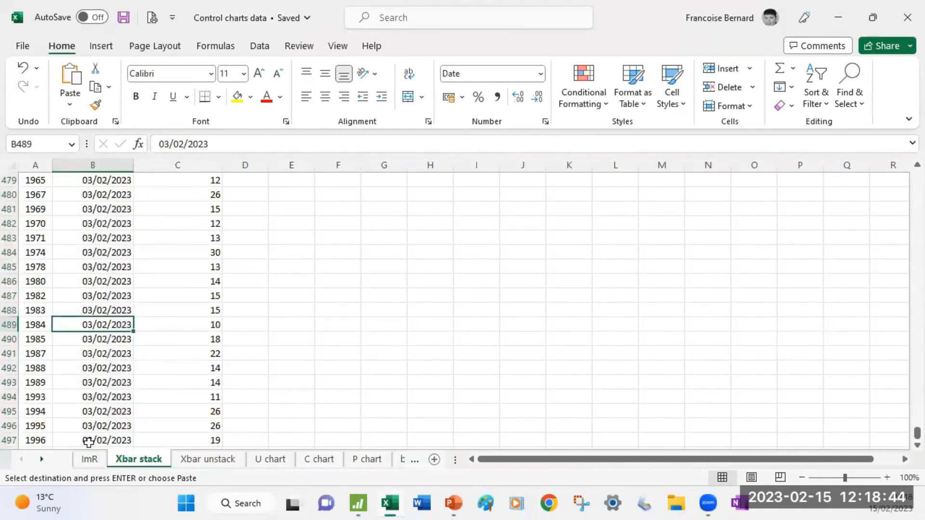
left_click(172, 439)
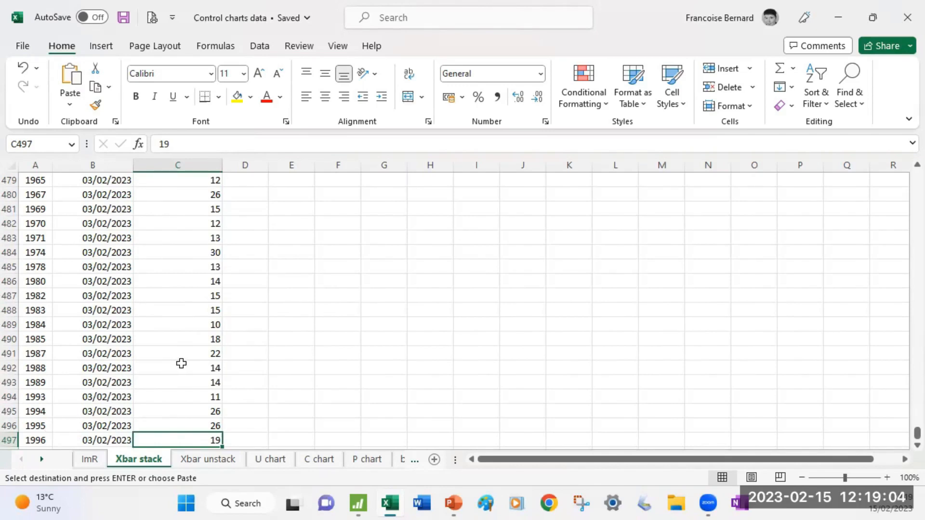
left_click(107, 427)
scroll(131, 390, "up", 2)
scroll(130, 390, "up", 14)
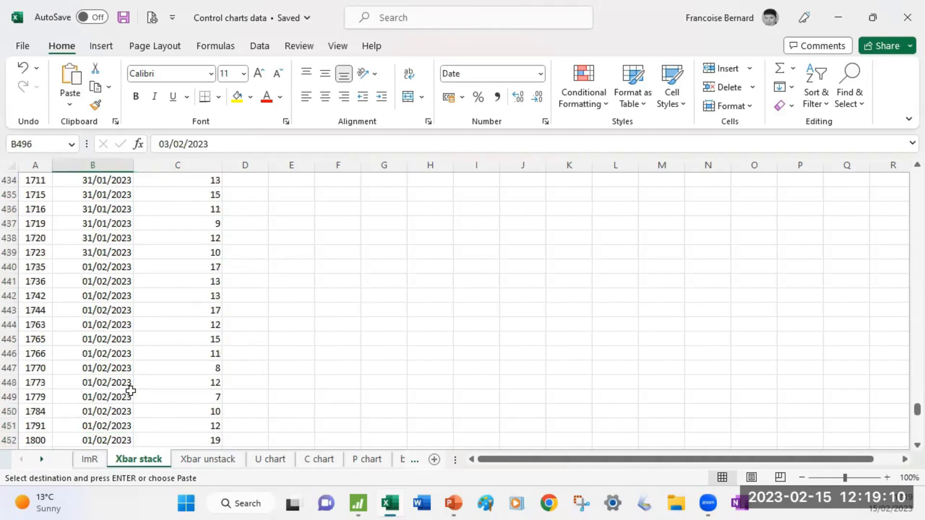
scroll(130, 390, "up", 20)
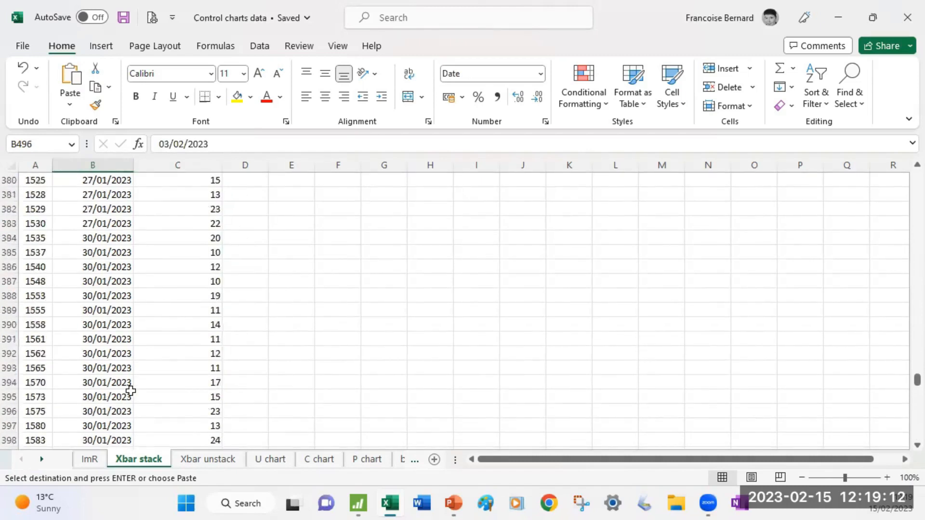
left_click_drag(914, 374, 906, 169)
left_click(569, 298)
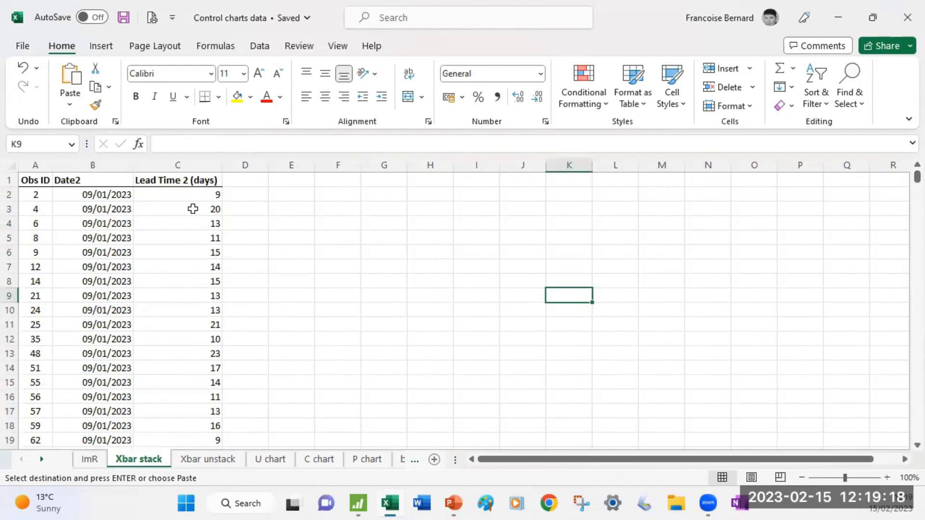
Insert a PivotTable from the Date2 and Lead Time 2 (days) data in B1:C497 into the existing worksheet at F1.
left_click(79, 178)
left_click_drag(79, 178, 193, 180)
key("ctrl+v")
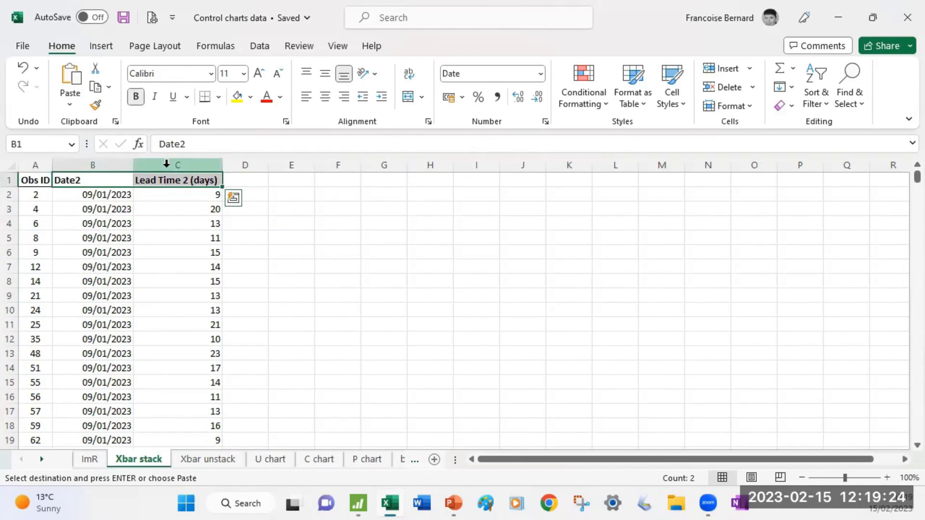
key("ctrl+shift+Down")
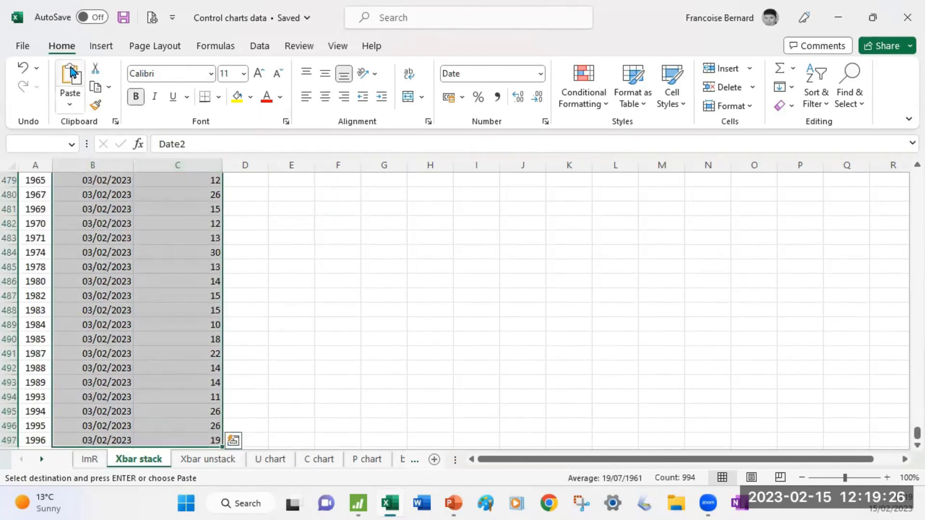
left_click(100, 46)
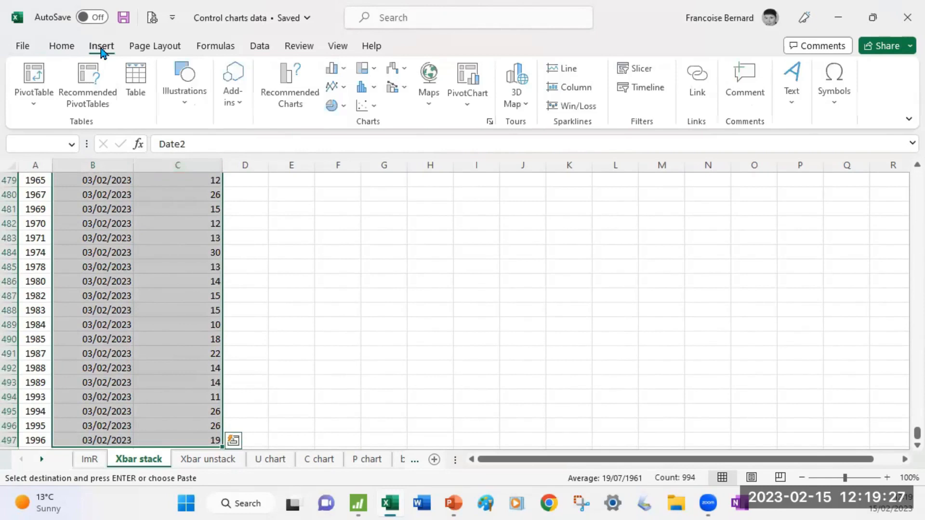
left_click(36, 89)
left_click(49, 124)
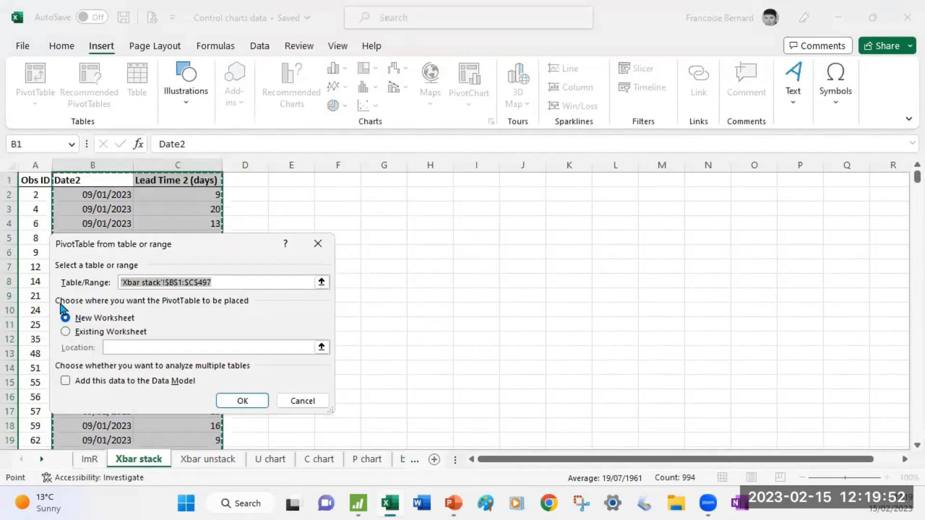
left_click(86, 332)
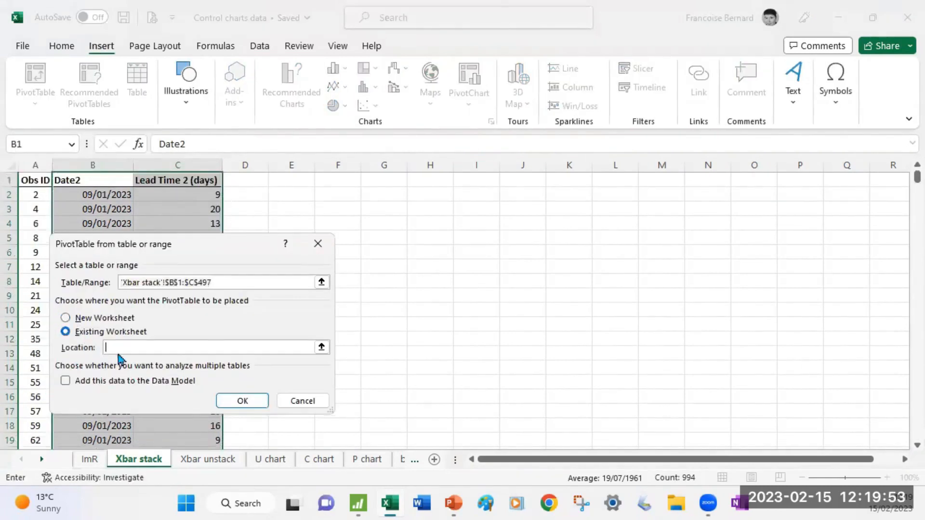
left_click(348, 176)
left_click(246, 401)
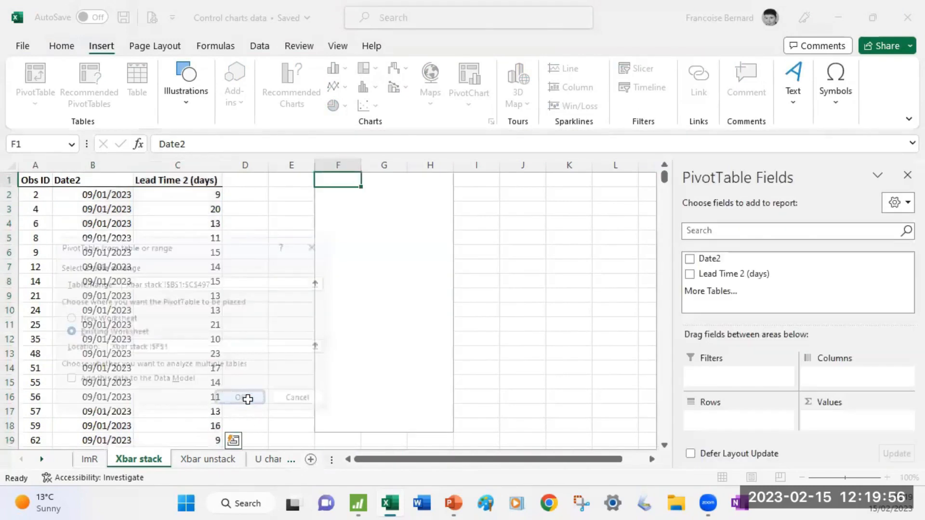
Add Date2 to the PivotTable rows and remove the Months field so the rows list individual dates.
left_click_drag(710, 260, 735, 424)
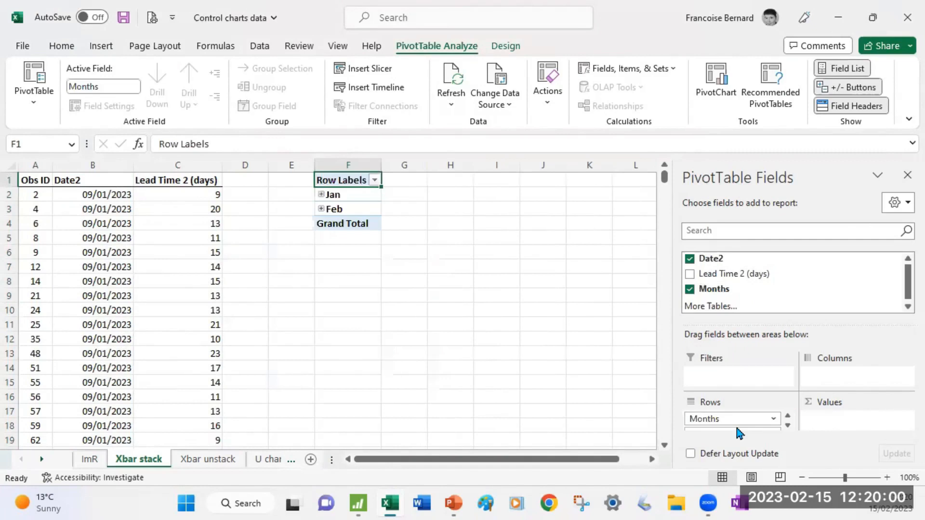
left_click(751, 422)
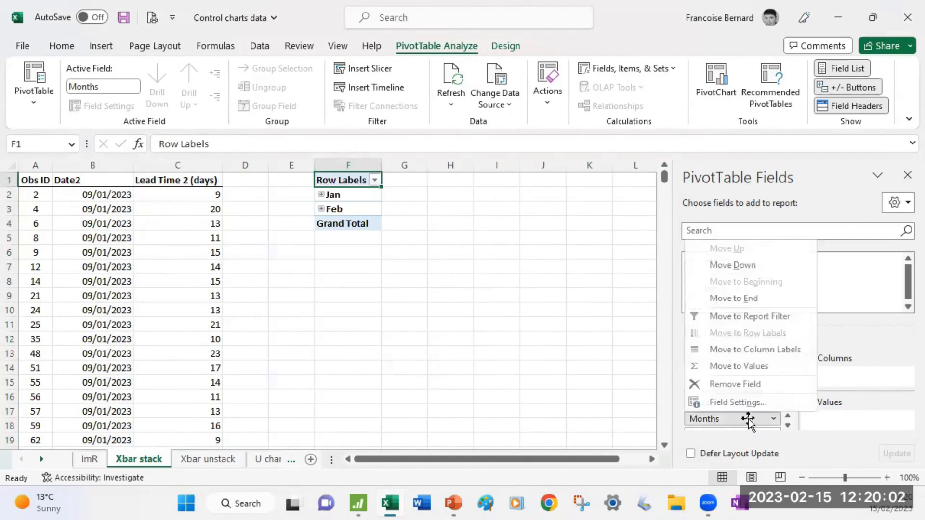
left_click(748, 390)
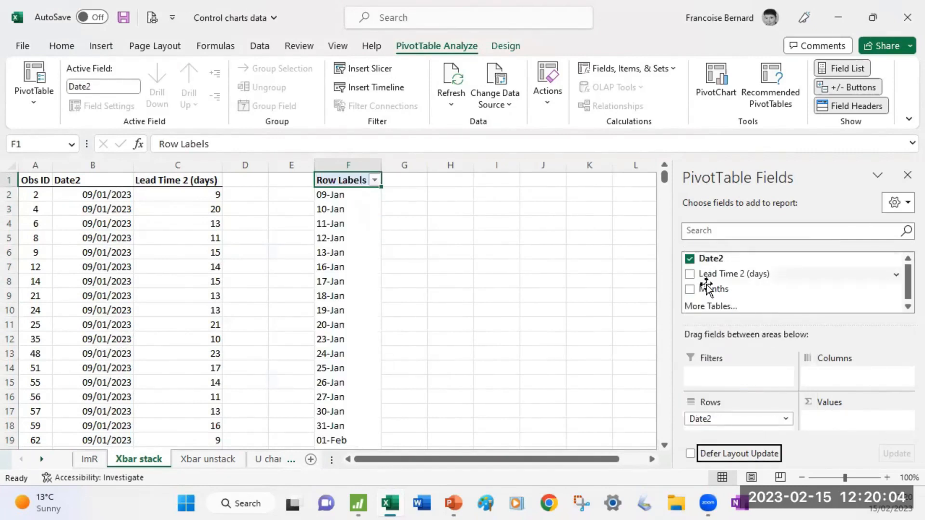
Place Lead Time 2 (days) in both the PivotTable columns and values, and summarize the values by Count.
left_click_drag(717, 279, 860, 375)
left_click_drag(718, 276, 831, 428)
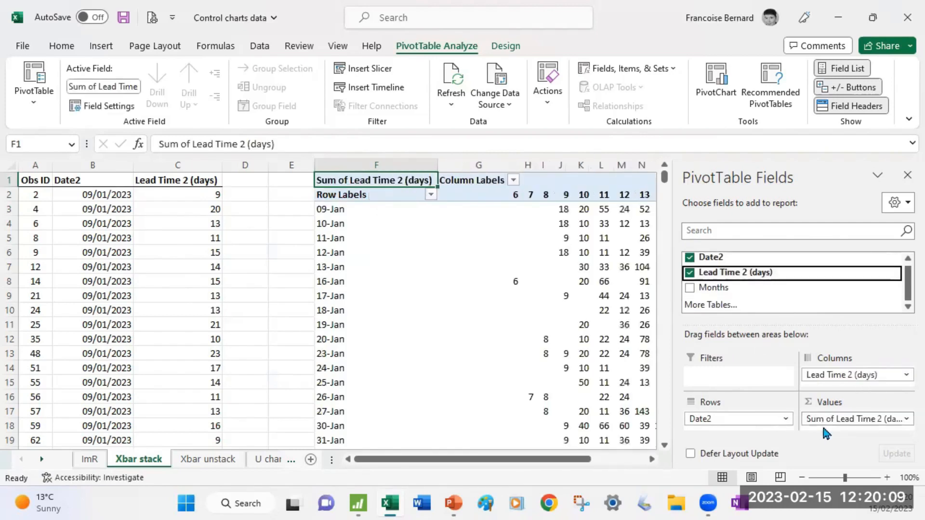
left_click(905, 419)
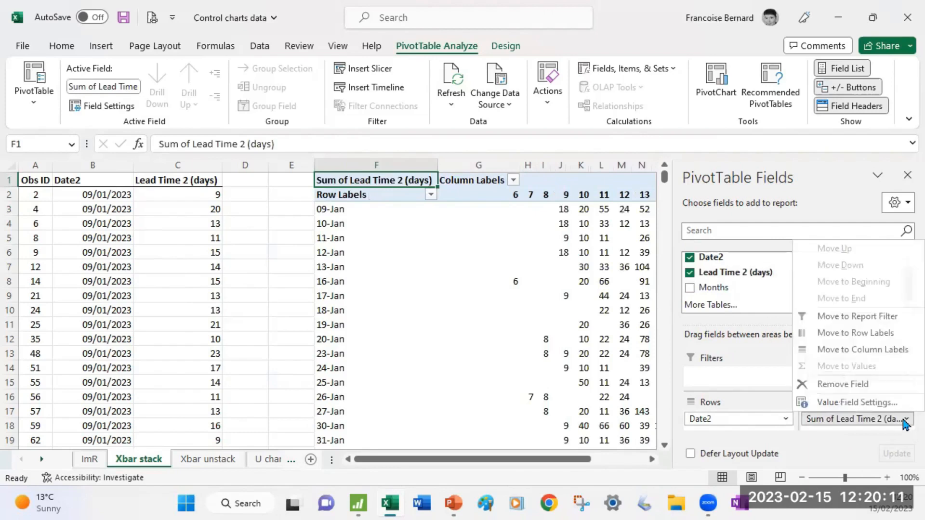
left_click(862, 402)
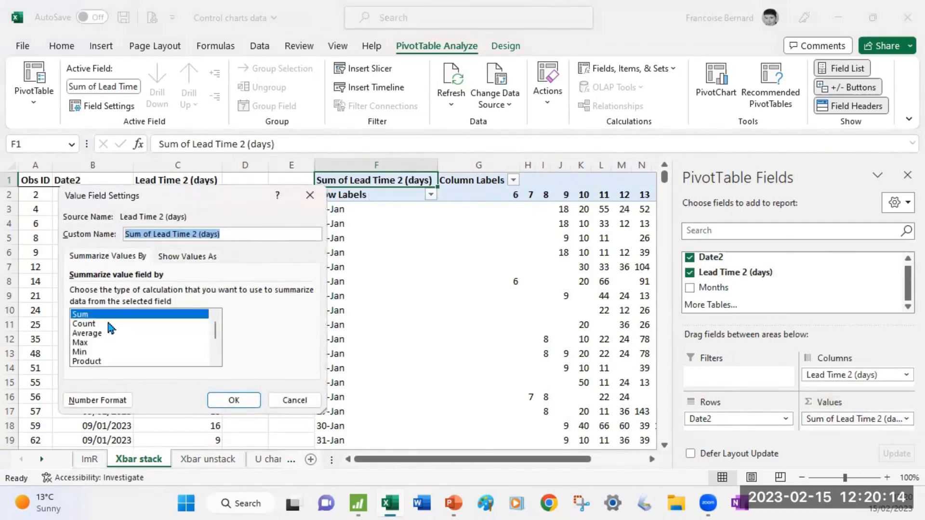
left_click(112, 324)
left_click(235, 399)
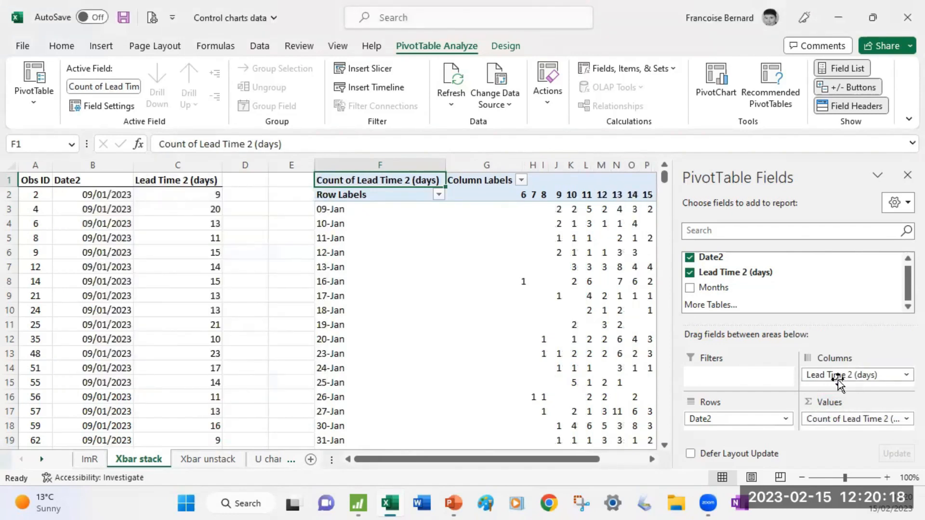
Remove Lead Time 2 (days) from the PivotTable columns, close the field list and review the counts per date.
left_click_drag(837, 380, 787, 315)
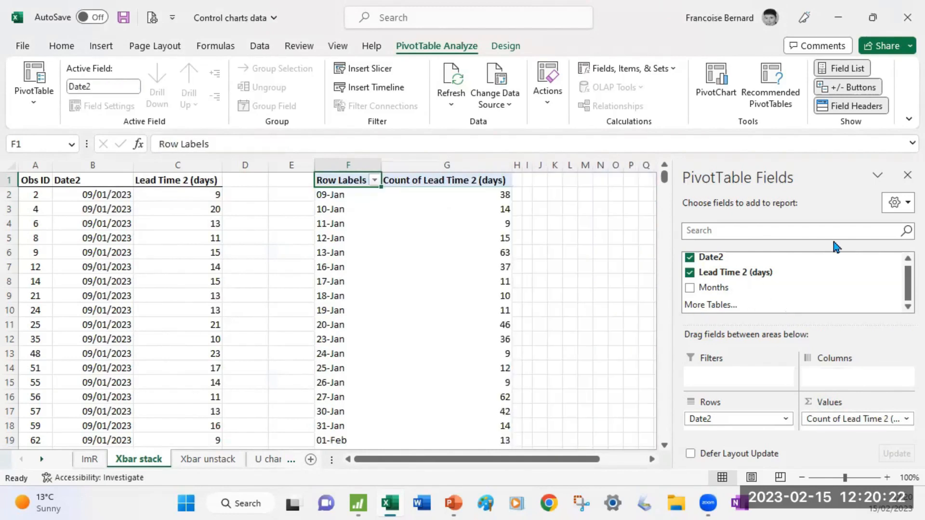
left_click(908, 175)
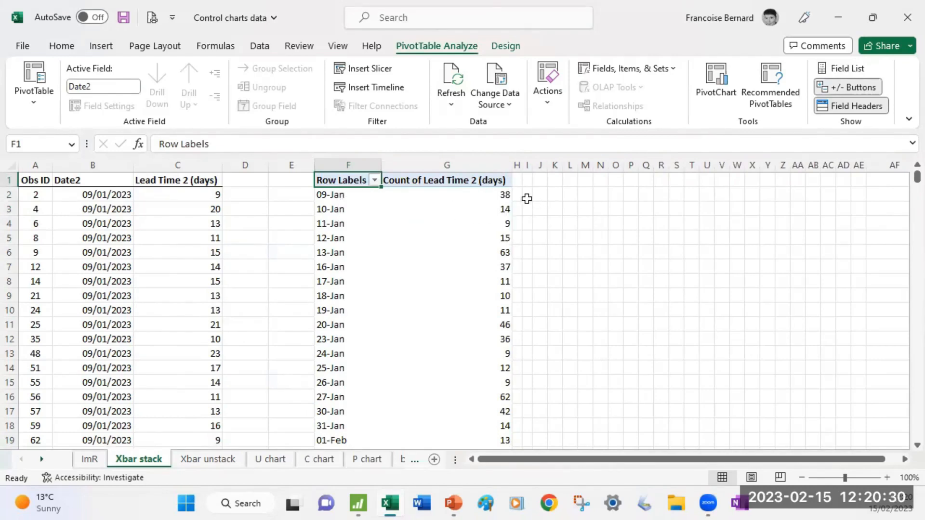
scroll(518, 191, "down", 1)
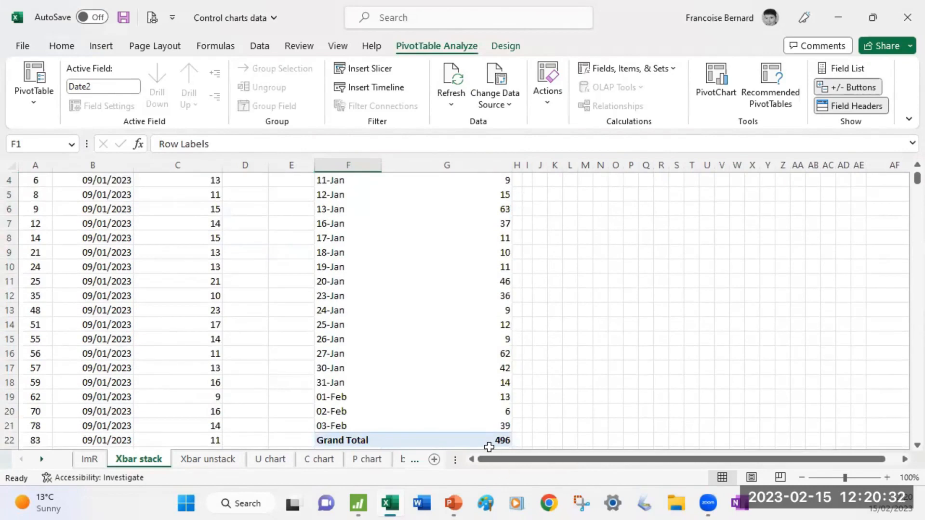
Copy the PivotTable in columns F:G and paste it in place as plain values.
scroll(554, 408, "up", 1)
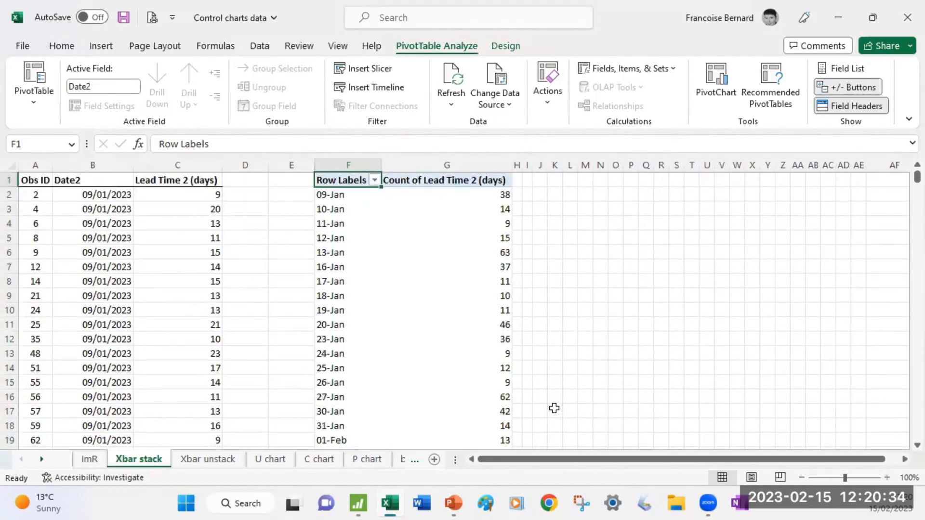
left_click_drag(365, 162, 496, 165)
right_click(496, 165)
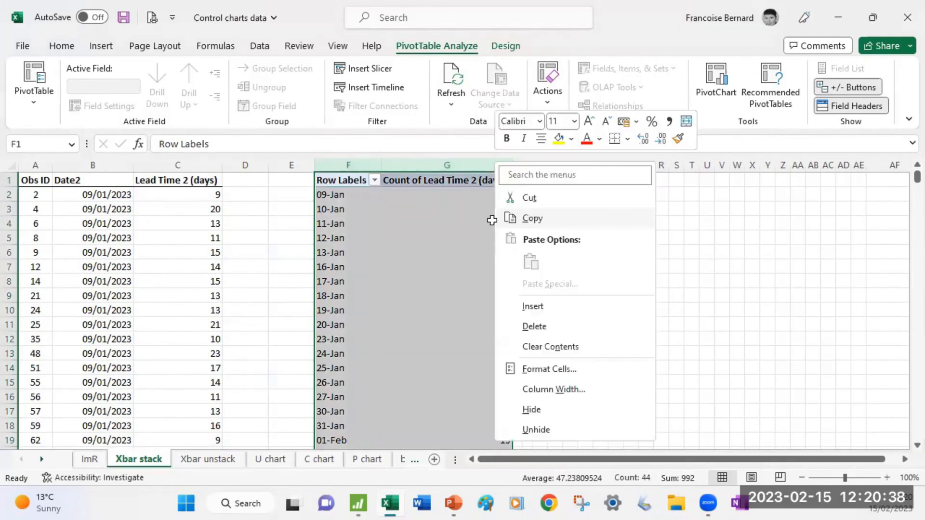
left_click(530, 218)
right_click(494, 208)
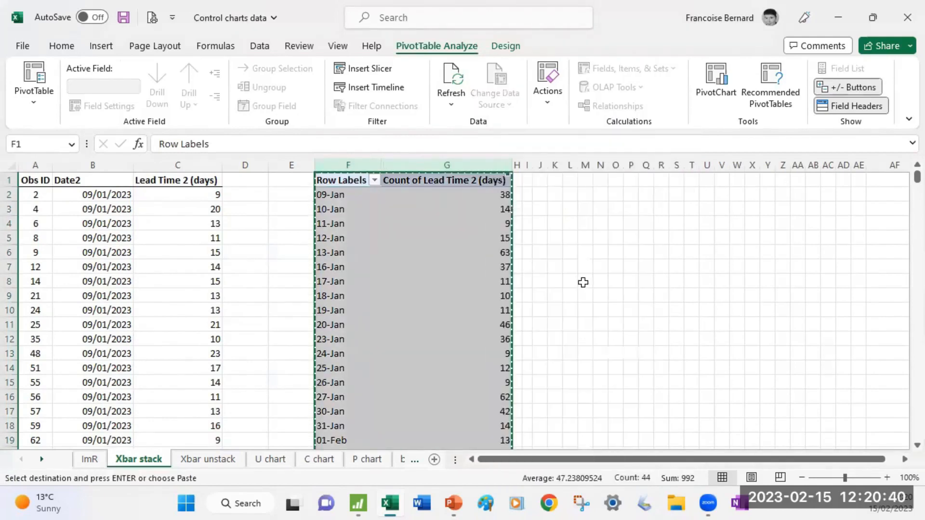
left_click(583, 282)
Enter the labels Min, max and median in cells M1 to M3.
left_click(587, 181)
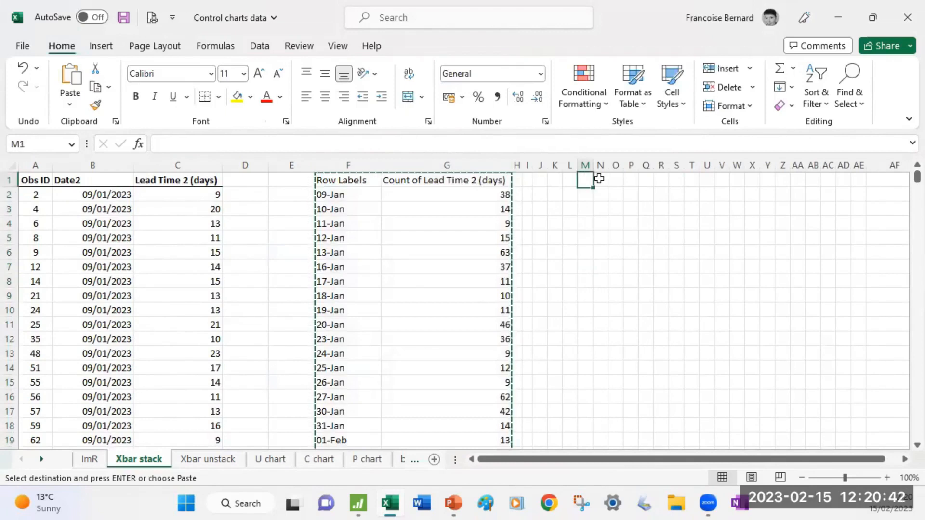
type("Min")
key("Return")
type("max")
key("Return")
type("median")
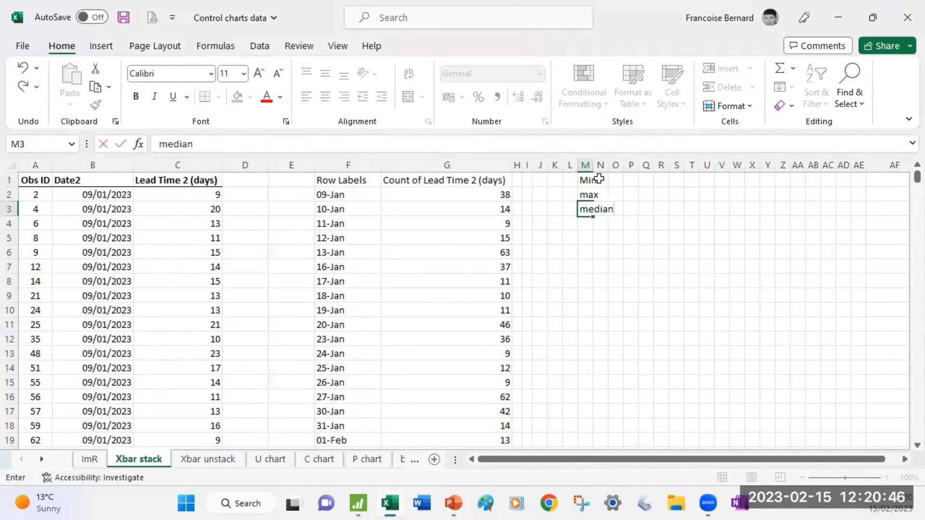
key("Return")
Calculate the minimum of the daily counts in column G with a MIN formula in N1, excluding the grand total.
left_click(600, 180)
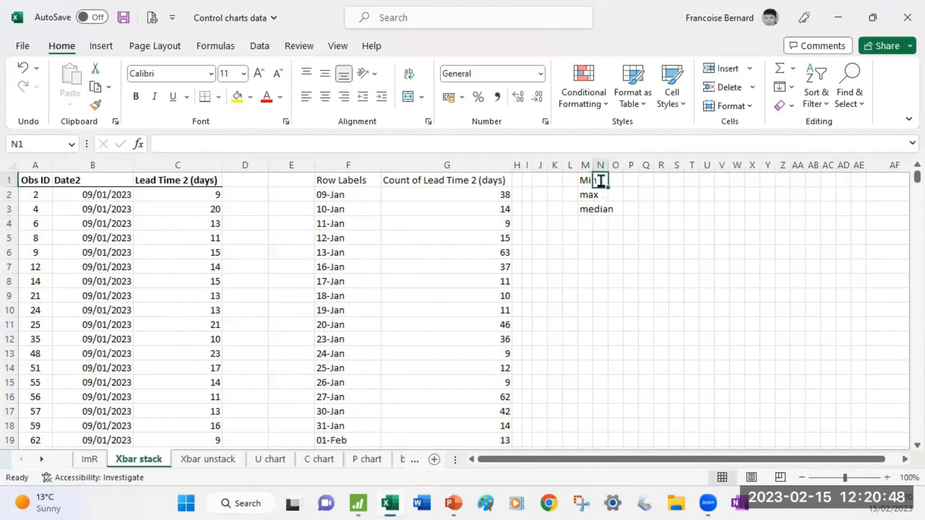
type("=min(")
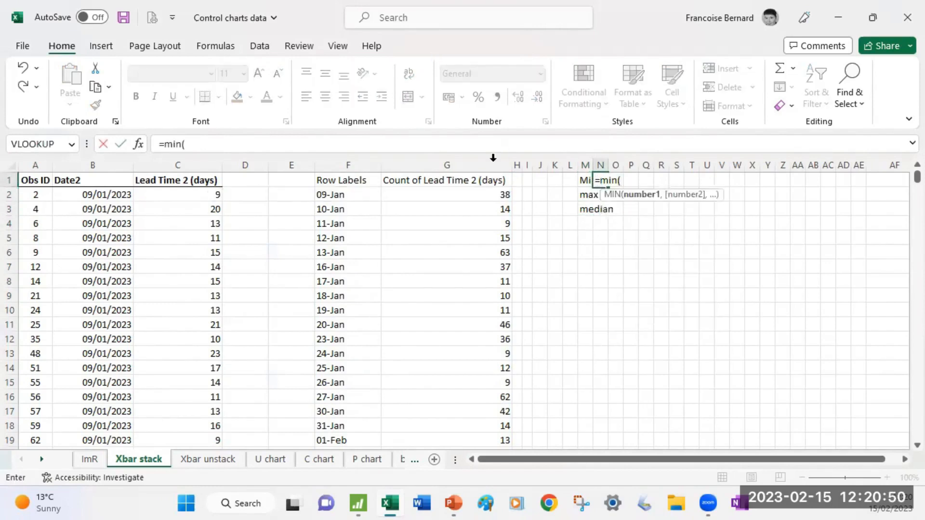
left_click_drag(463, 195, 446, 397)
type(")")
key("Return")
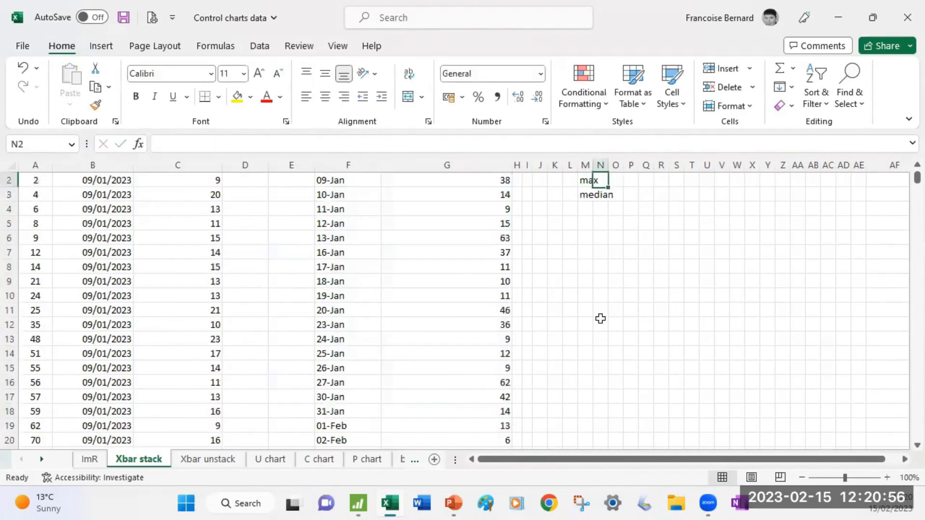
Calculate the maximum of the daily counts in column G with a MAX formula in N2, excluding the grand total.
type("=mx")
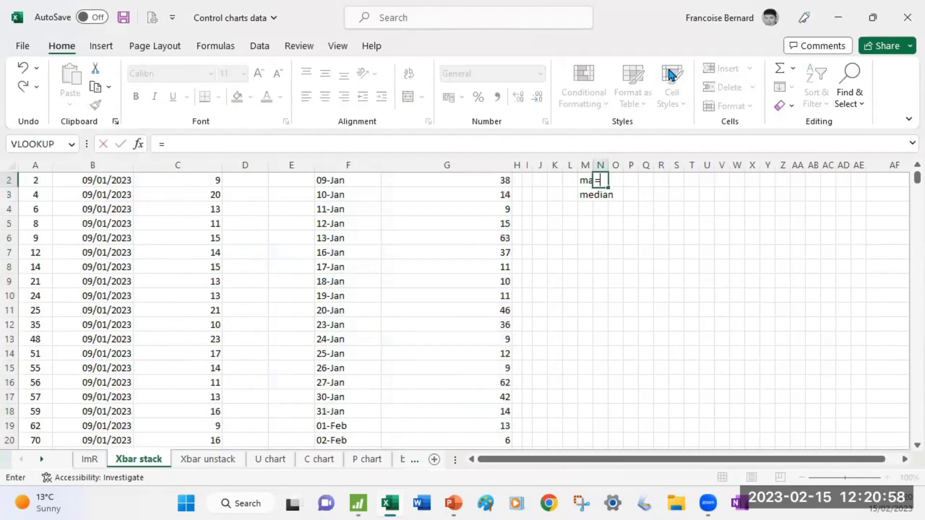
key("BackSpace")
key("BackSpace")
key("BackSpace")
type("max(")
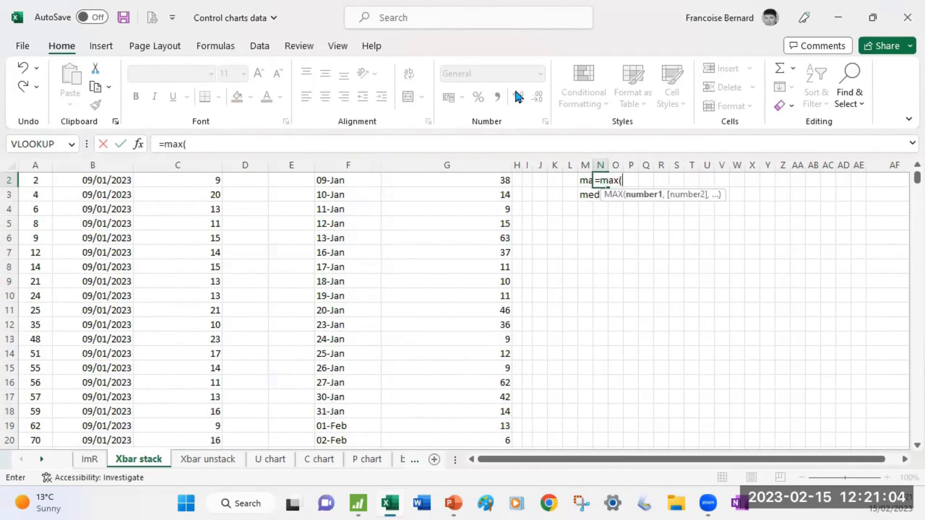
scroll(489, 201, "up", 1)
left_click_drag(482, 195, 467, 398)
key("Return")
Calculate the median of the daily counts in N3 with =MEDIAN(G2:G21).
scroll(614, 236, "up", 2)
type("=median(")
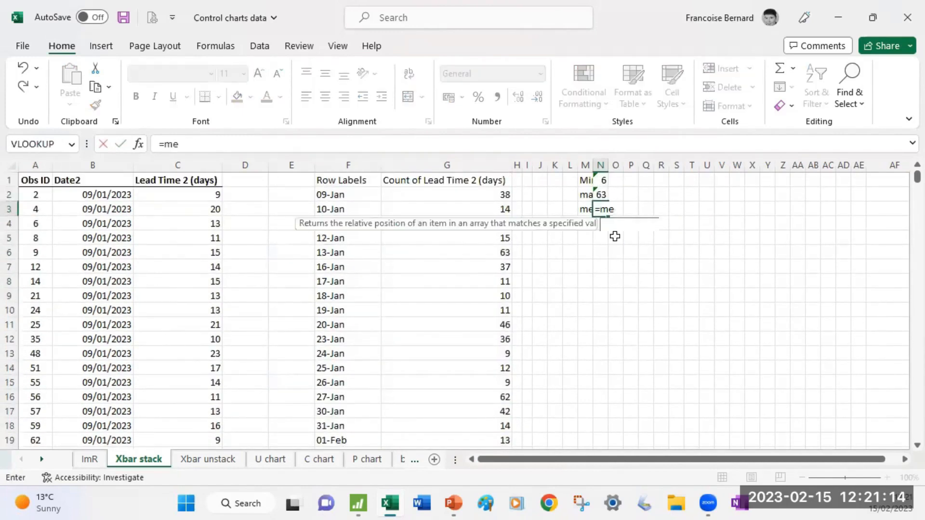
left_click(485, 197)
left_click_drag(450, 469, 440, 389)
key("Return")
scroll(600, 178, "up", 1)
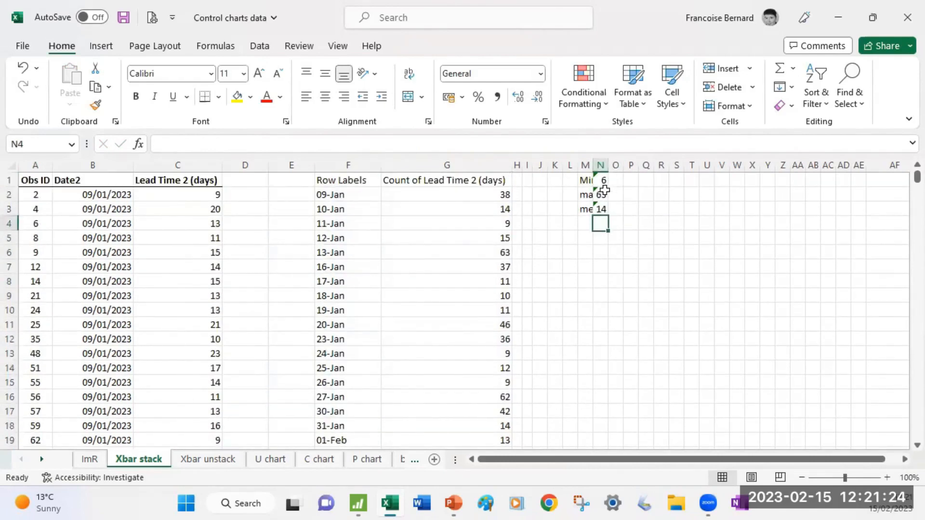
Compare the summary statistics with individual daily counts and widen column M to fit its labels.
left_click(600, 209)
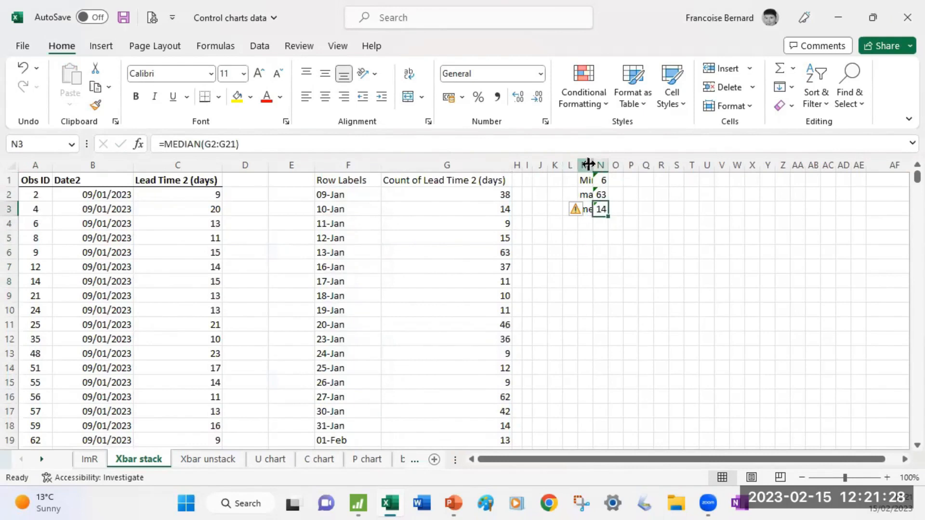
scroll(520, 346, "down", 1)
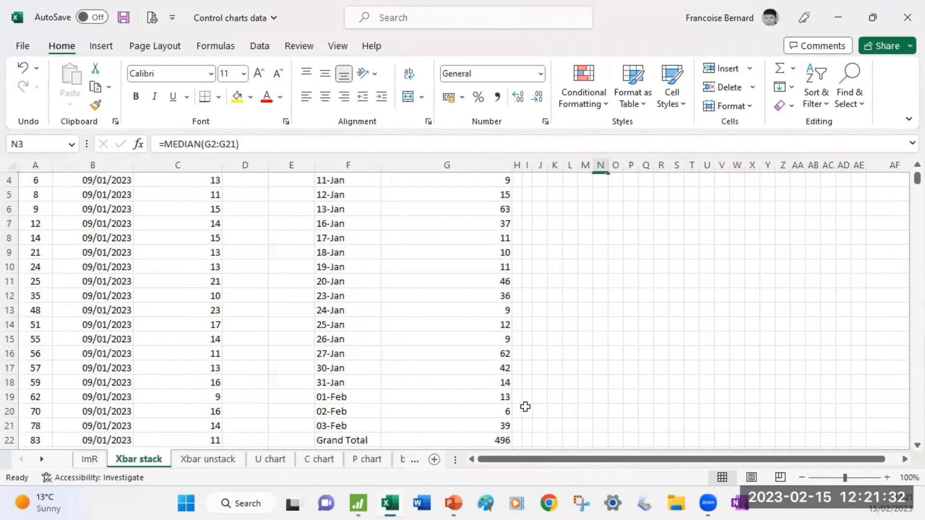
left_click(506, 413)
left_click(484, 318)
left_click(481, 314)
scroll(650, 288, "up", 1)
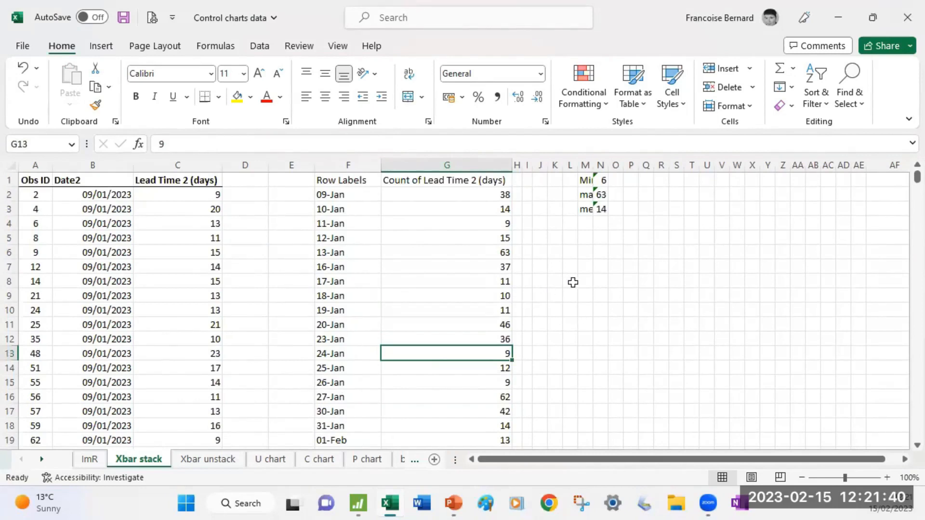
left_click_drag(590, 165, 614, 163)
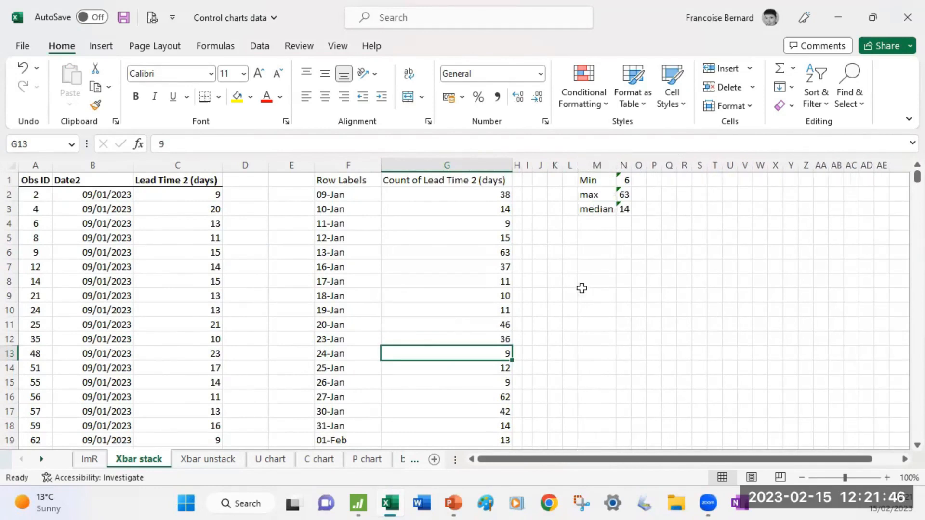
left_click(582, 290)
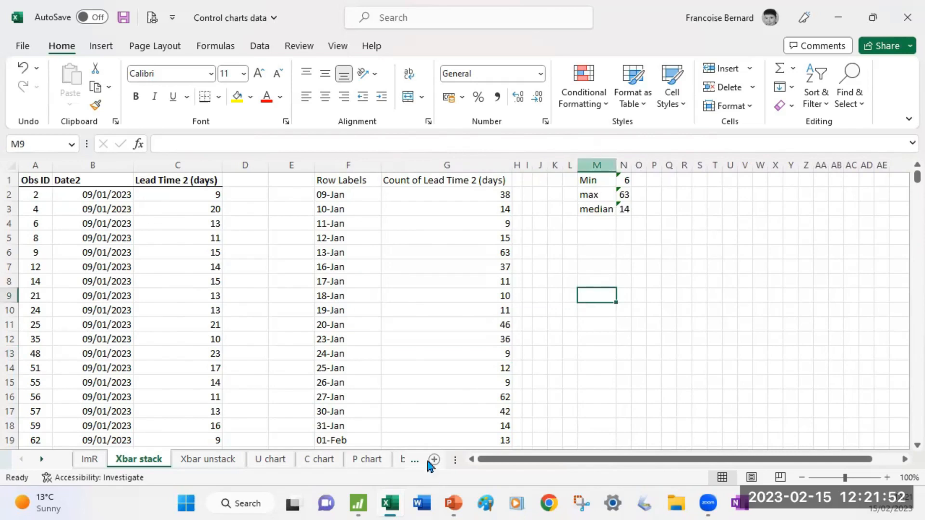
Copy the Obs ID, Date2 and Lead Time 2 (days) data with headers from A1:C497.
left_click_drag(27, 179, 148, 180)
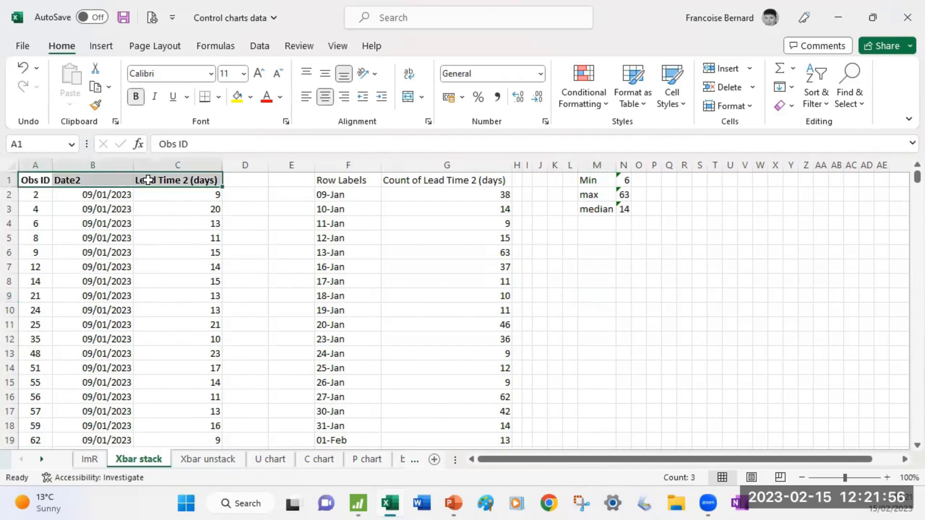
key("ctrl+shift+Down")
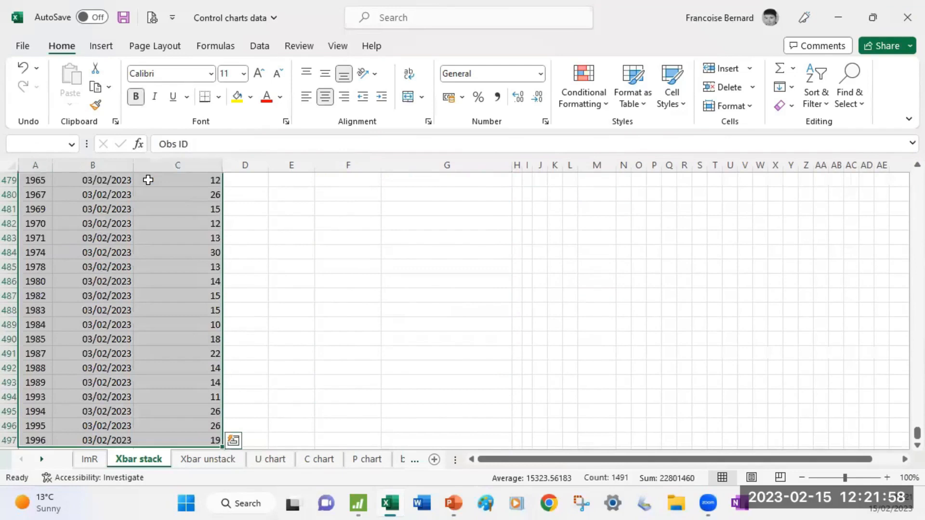
key("ctrl+c")
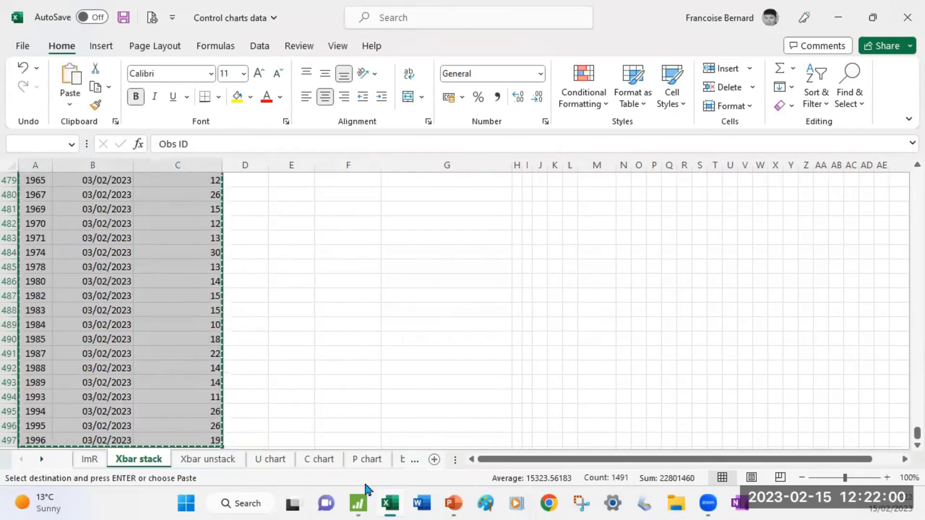
Switch to Minitab, bring Worksheet 1 into view and paste the copied data with its headers starting at column C6.
left_click(357, 503)
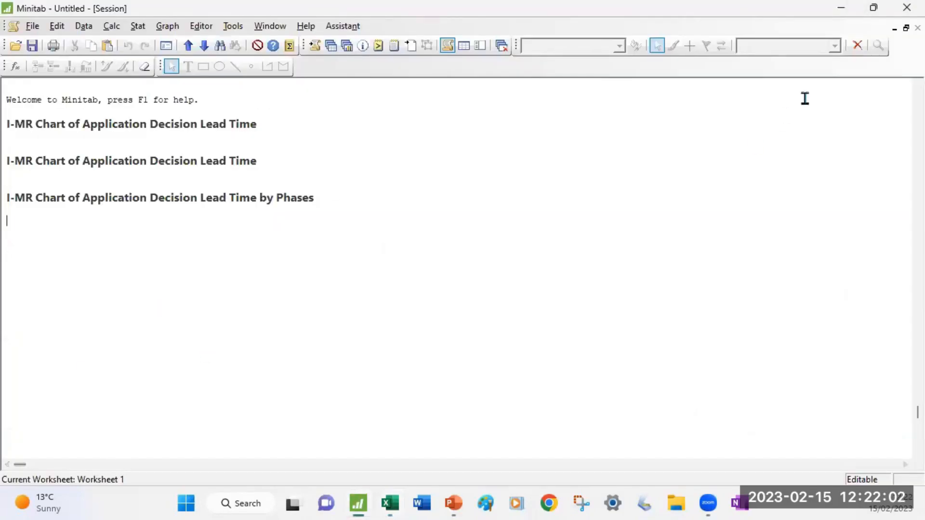
left_click(906, 28)
left_click(532, 414)
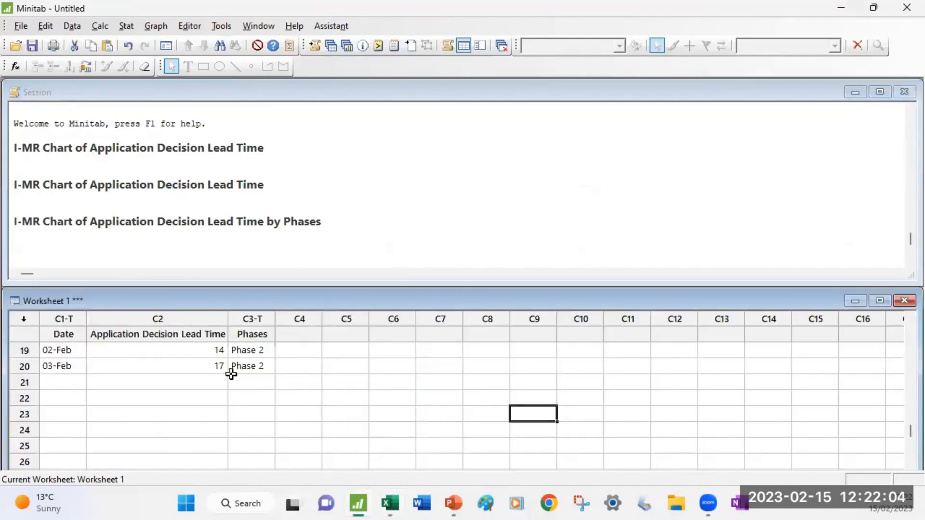
left_click(394, 335)
key("ctrl+v")
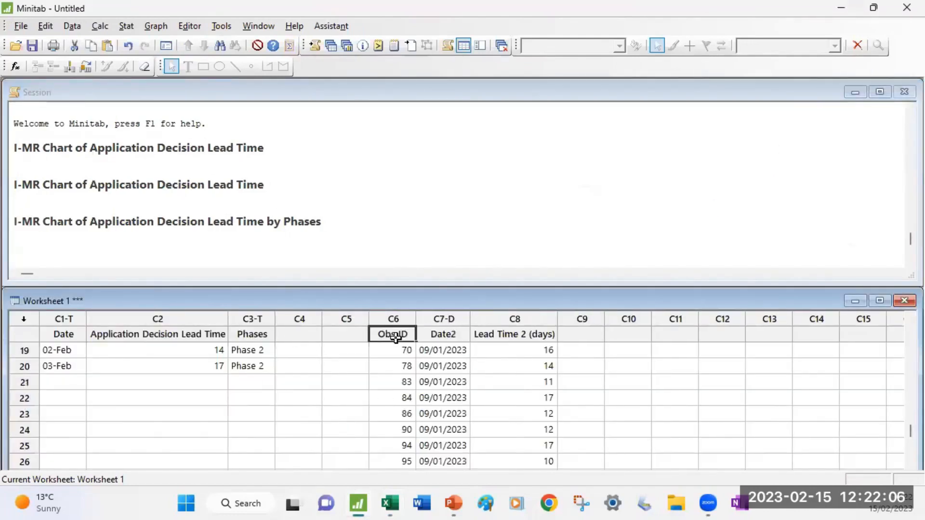
Set up an Xbar-R chart with all observations in the single column Lead Time 2 (days) and Date2 as the subgroup sizes.
left_click(126, 27)
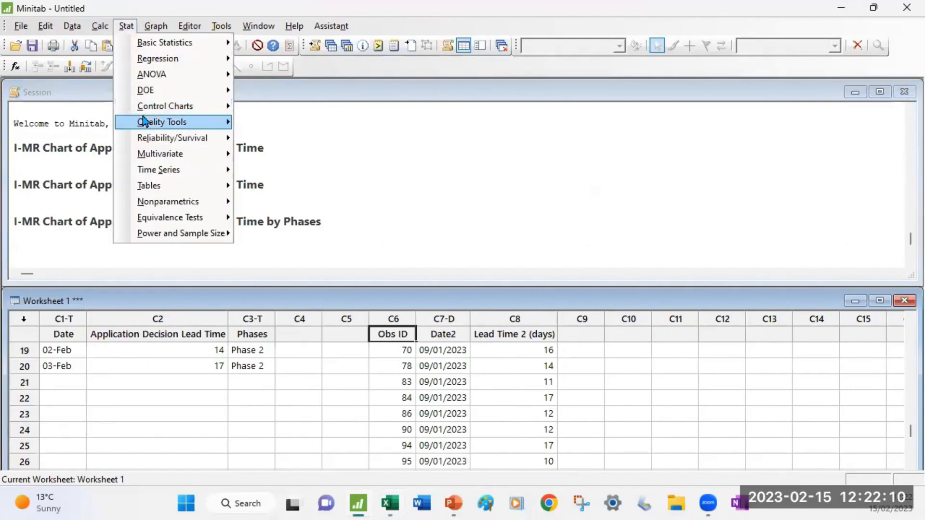
mouse_move(147, 112)
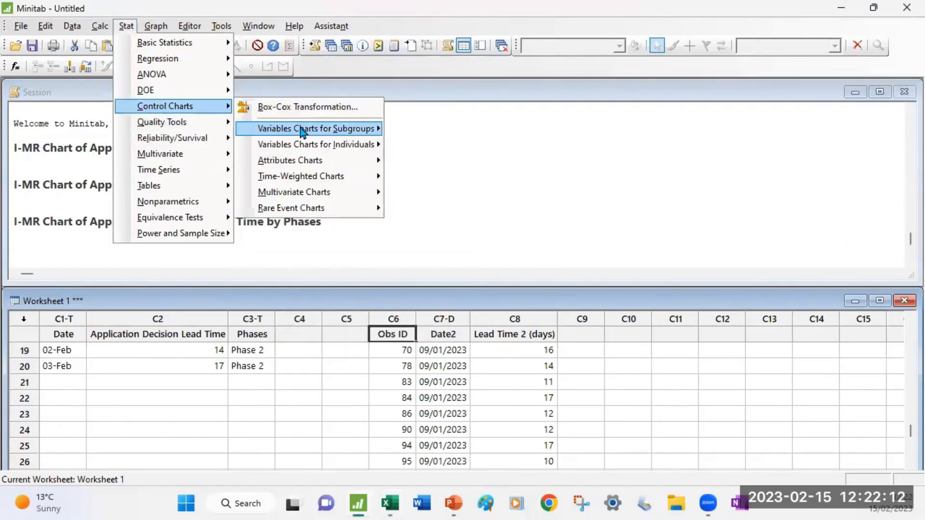
mouse_move(304, 132)
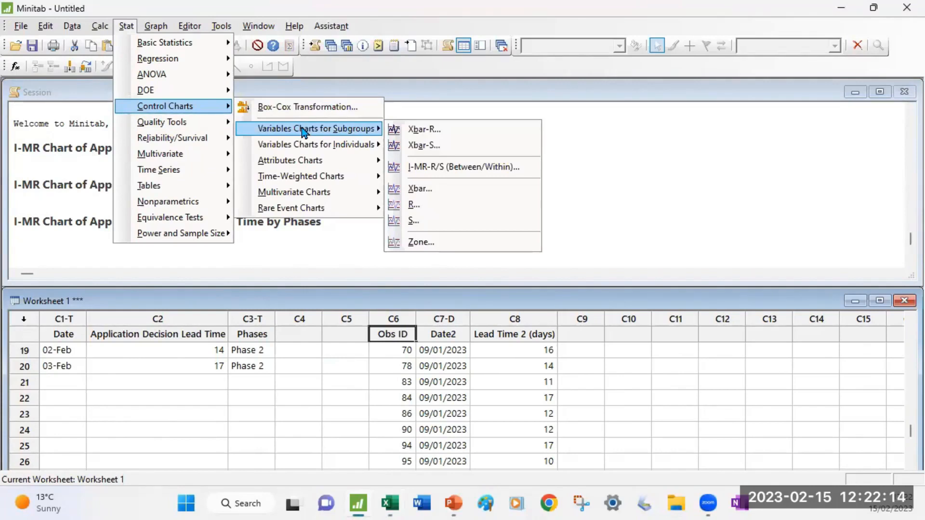
left_click(431, 129)
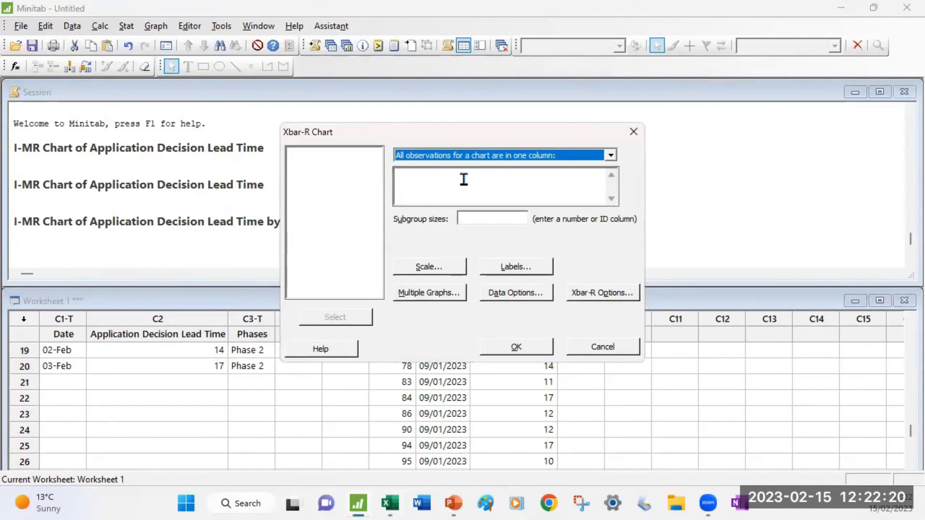
left_click(514, 174)
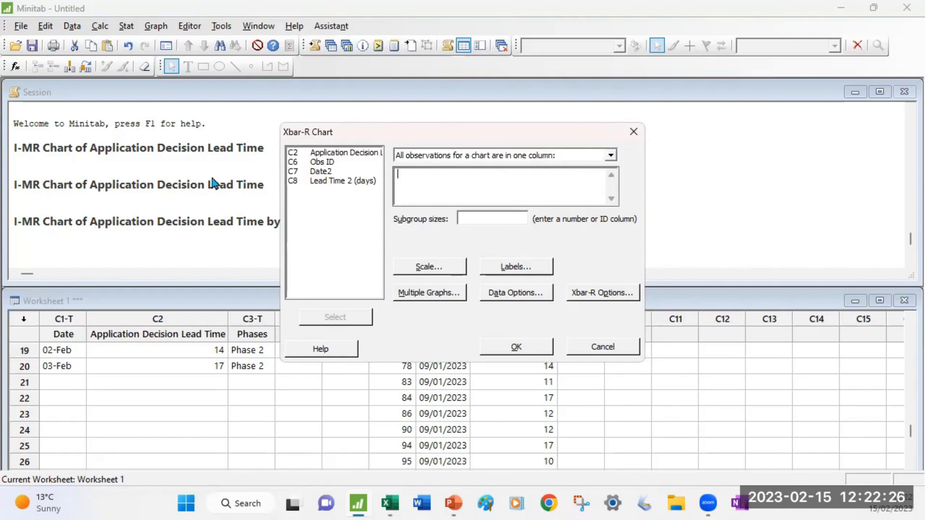
double_click(333, 182)
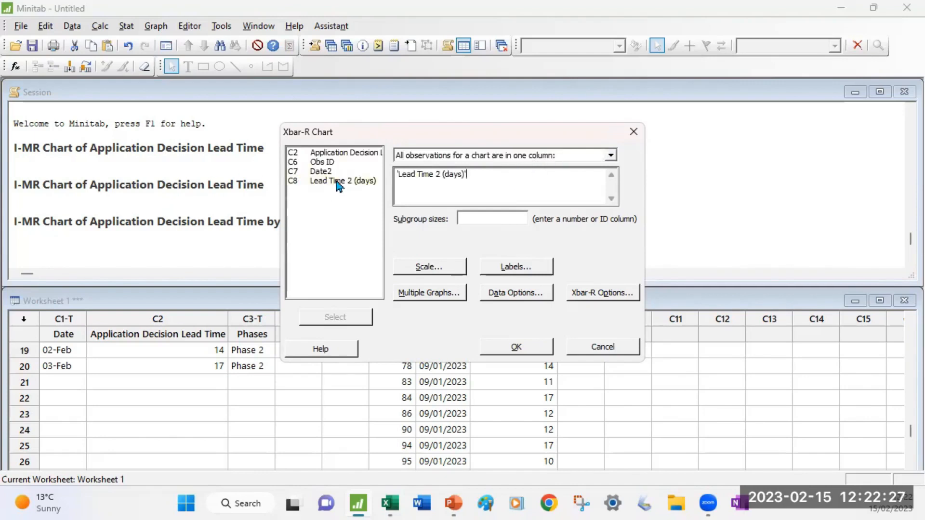
left_click(498, 221)
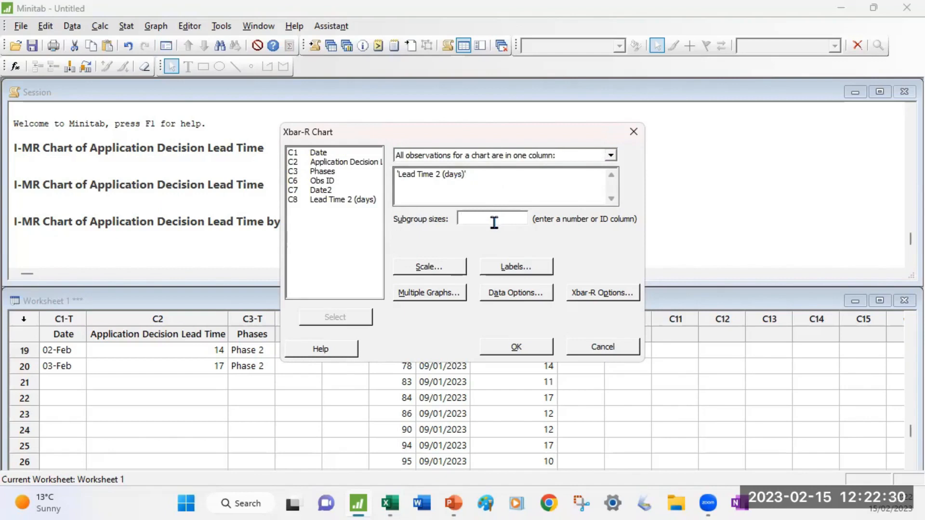
double_click(325, 191)
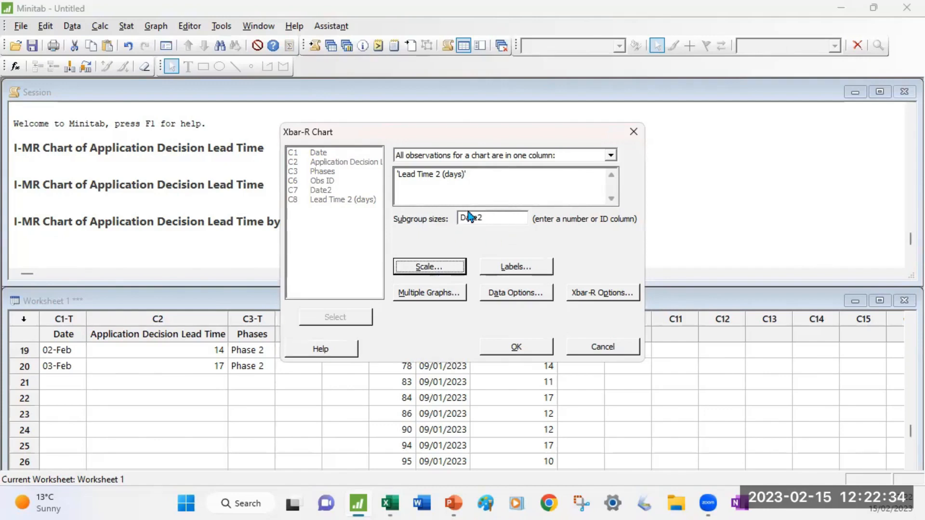
Set the Xbar-R chart's X scale to Stamp using the Date2 column.
left_click(429, 266)
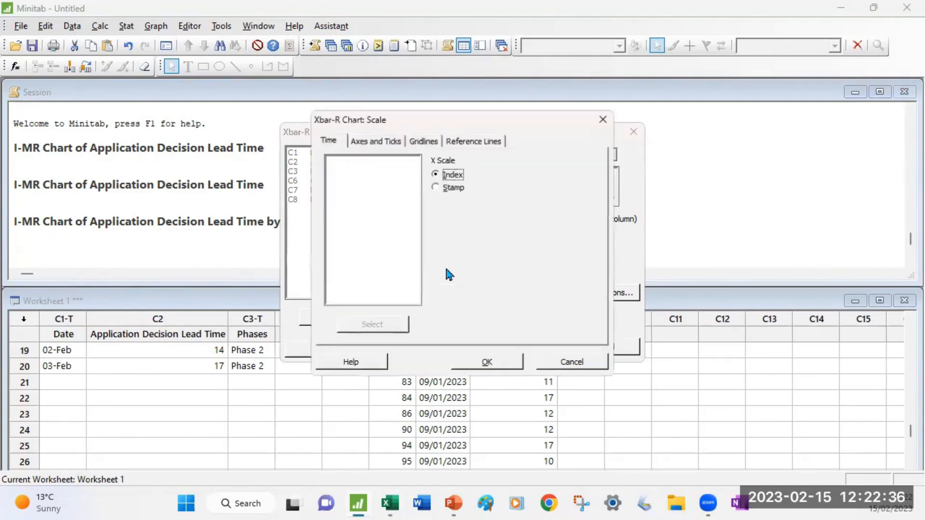
left_click(453, 186)
left_click(464, 229)
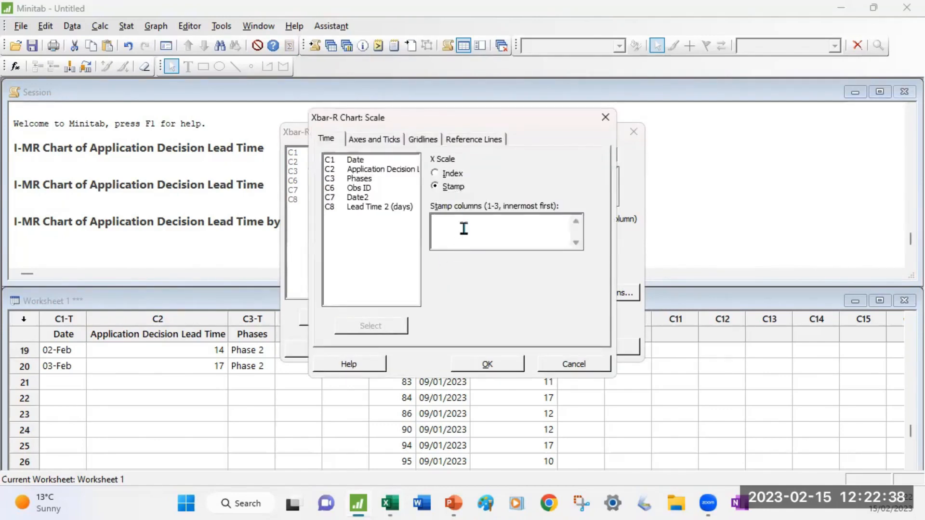
double_click(355, 197)
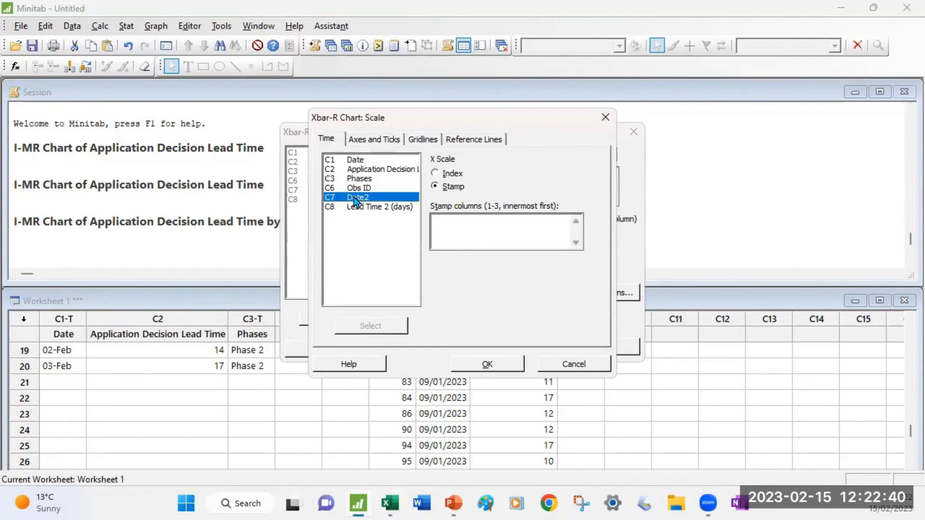
left_click(501, 367)
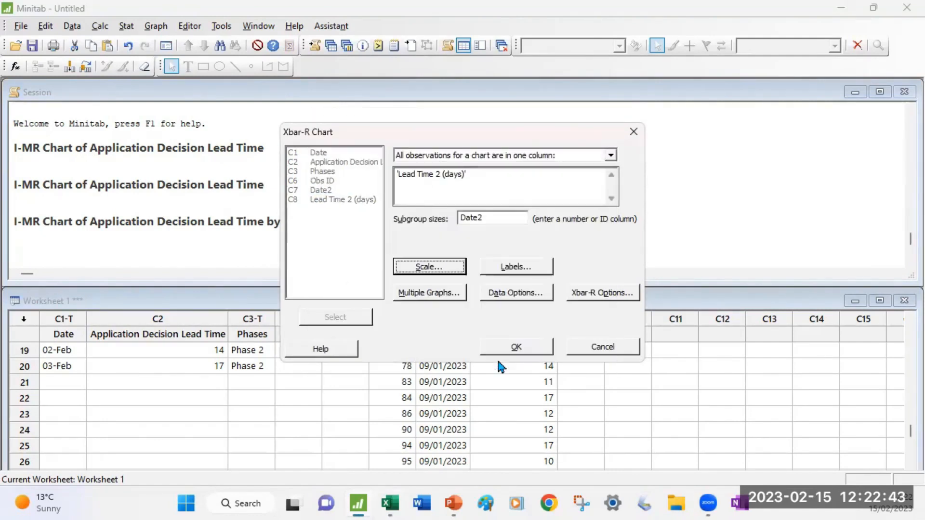
Enable the tests for special causes in the Xbar-R options and generate the chart.
left_click(602, 293)
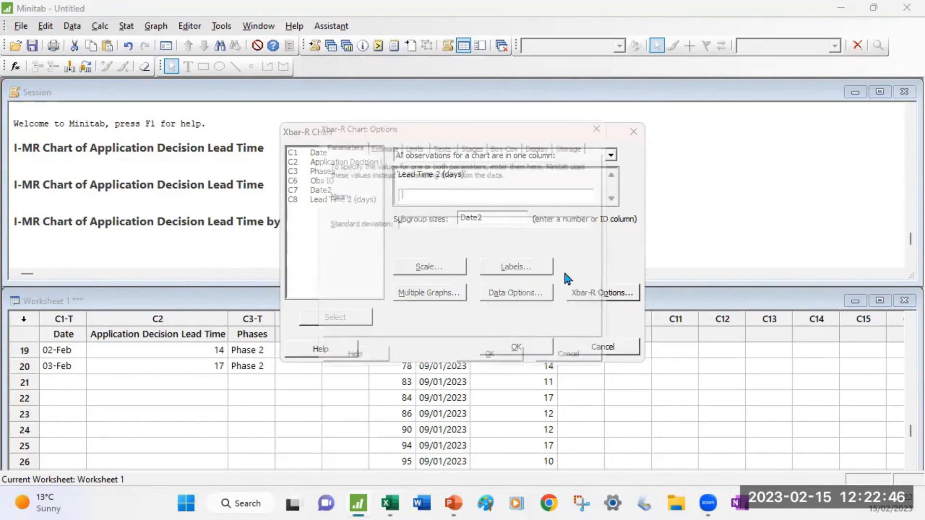
left_click(440, 139)
left_click(496, 161)
left_click(482, 168)
left_click(523, 367)
left_click(516, 348)
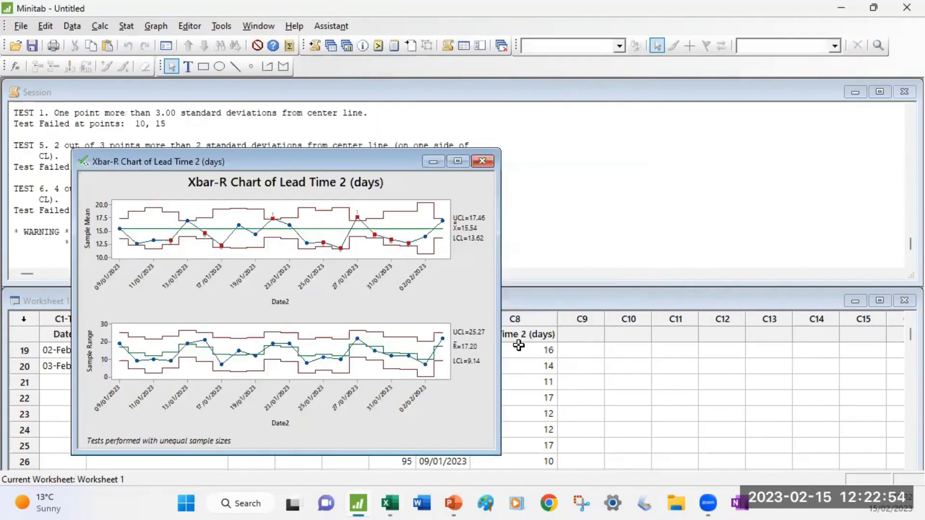
Maximize the Xbar-R chart and examine its flagged points and control limits, cross-checking them against the test results in the Session window.
left_click(458, 161)
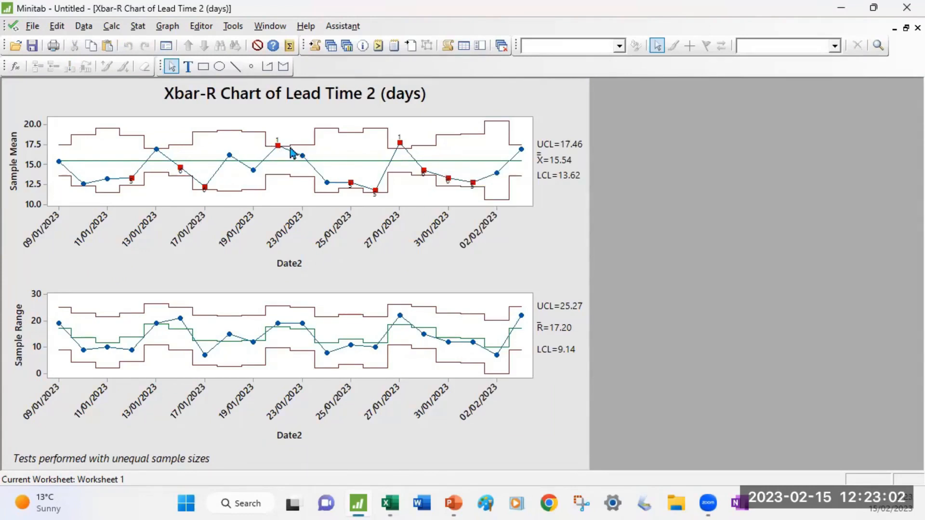
mouse_move(280, 151)
left_click(276, 28)
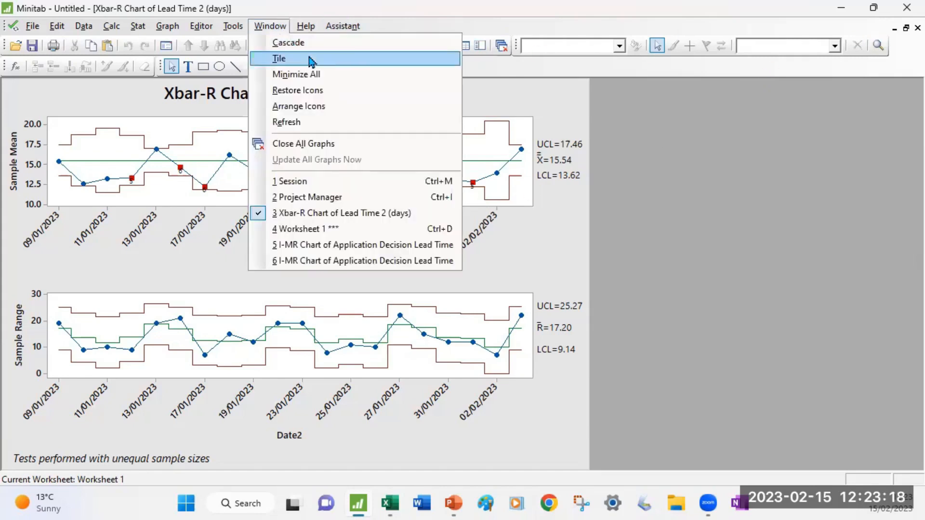
left_click(309, 182)
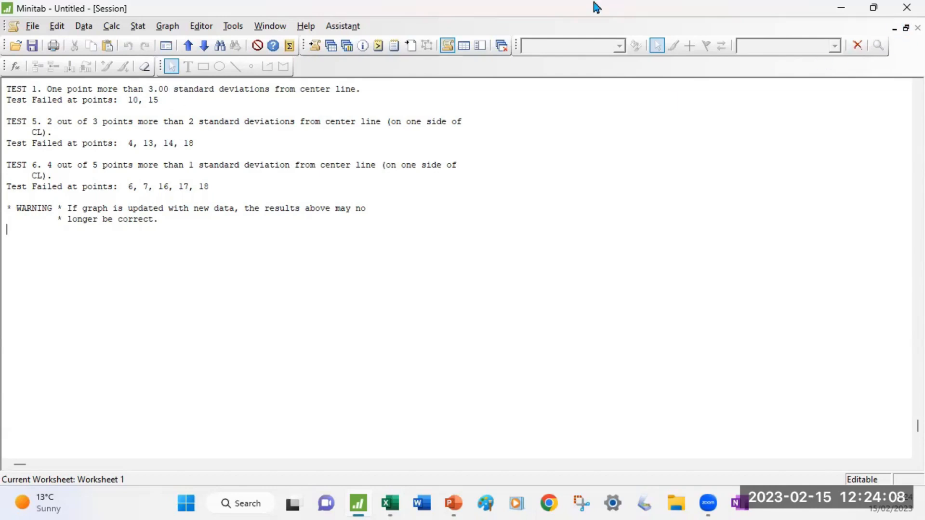
left_click(269, 27)
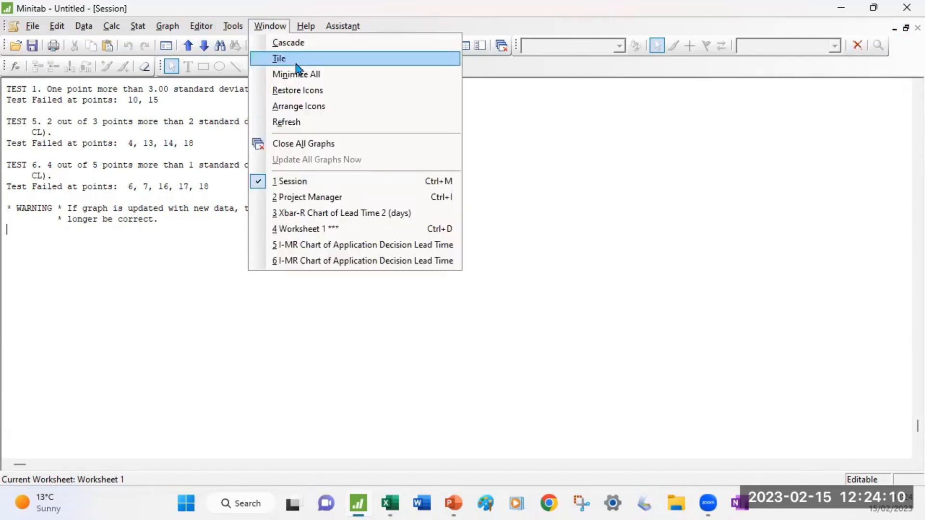
left_click(312, 215)
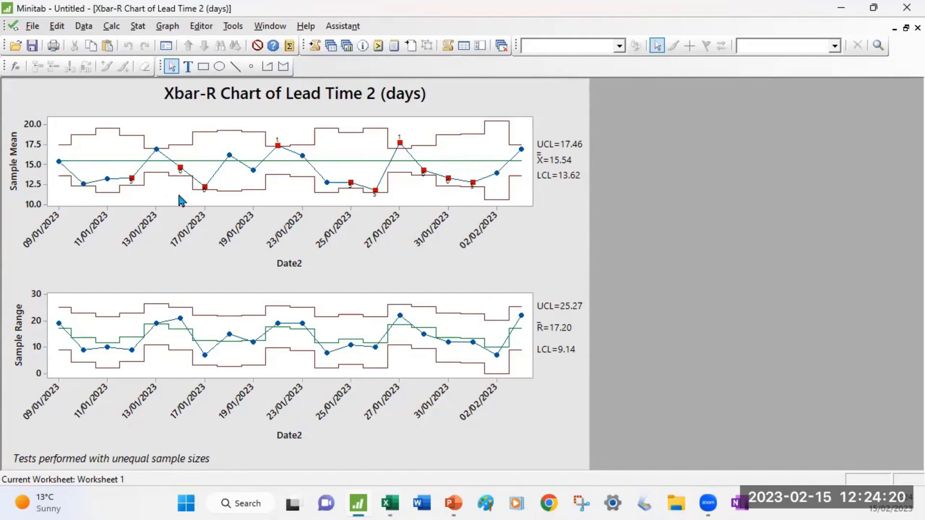
mouse_move(281, 149)
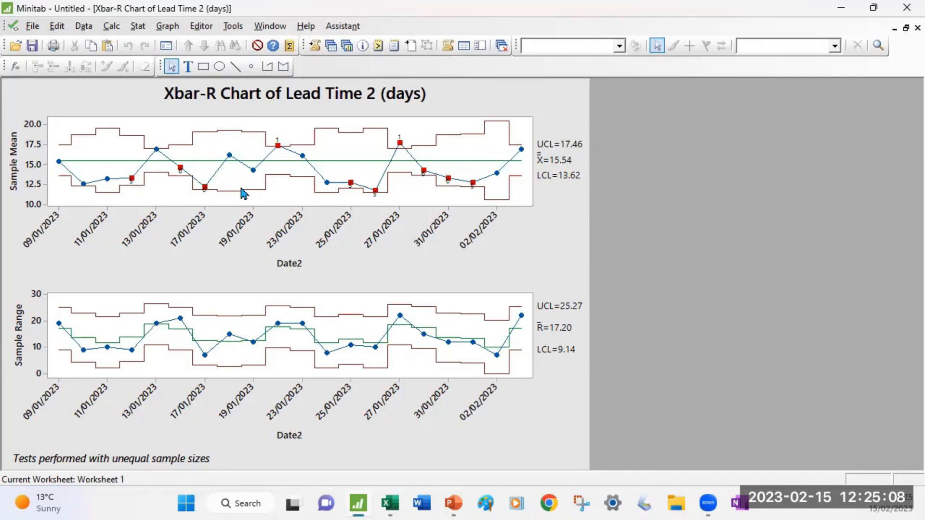
mouse_move(243, 194)
mouse_move(375, 202)
mouse_move(450, 351)
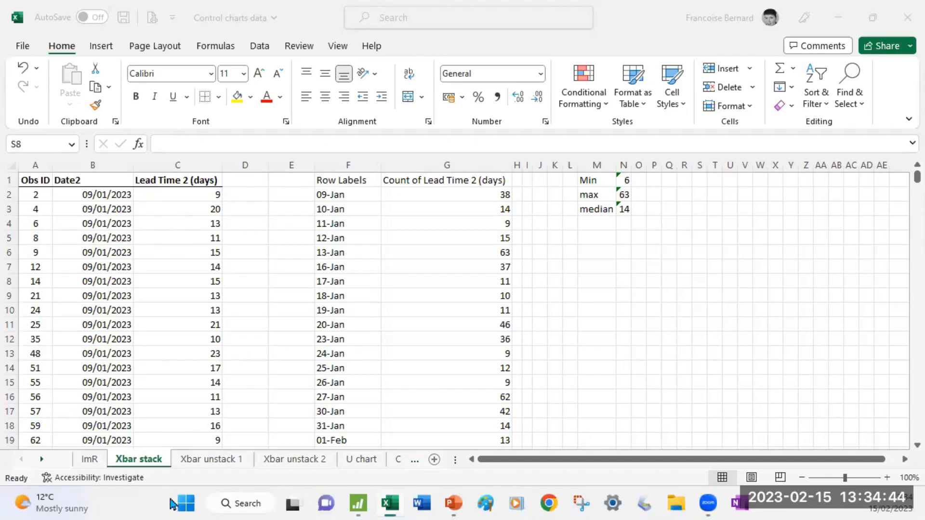
View the unstacked lead time layouts on the Xbar unstack 1 and Xbar unstack 2 sheets.
left_click(198, 461)
left_click(198, 461)
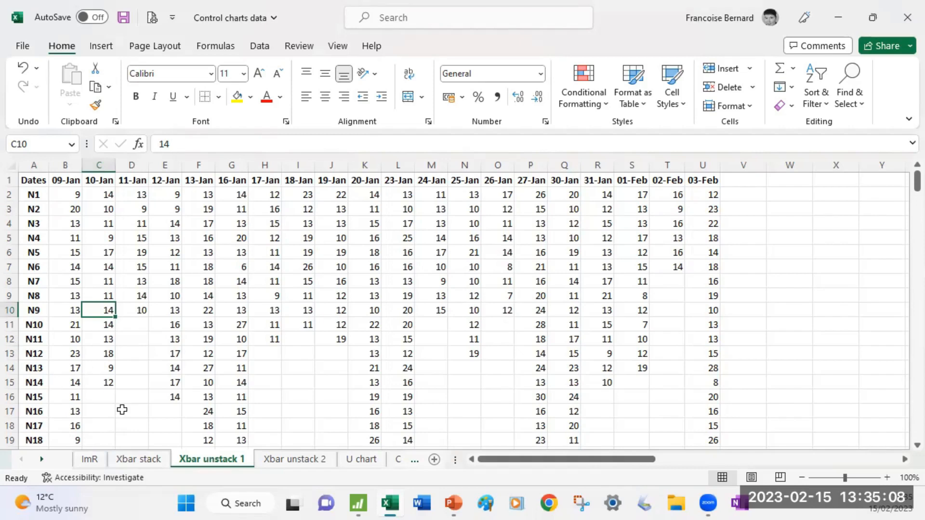
left_click(278, 464)
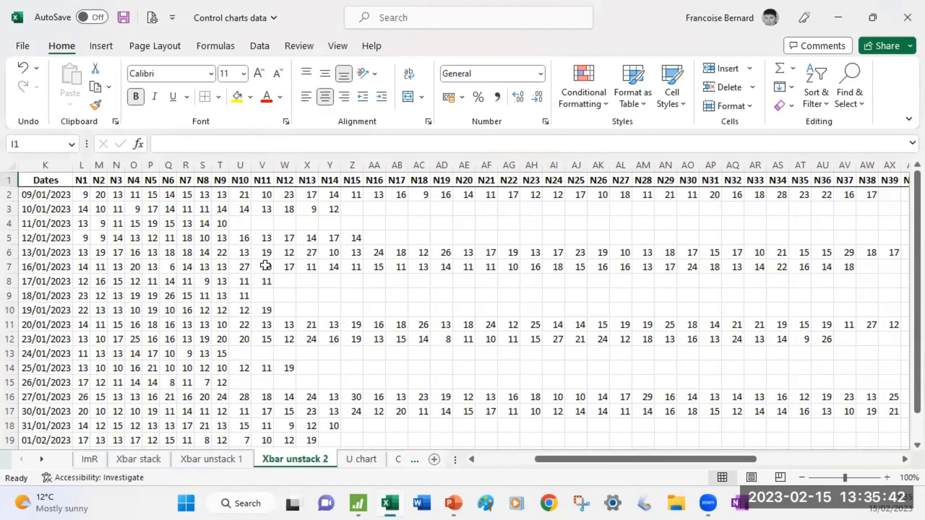
Copy the Dates and N1 to N63 data with headers, K1:BV21, from the Xbar unstack 2 sheet.
left_click(44, 179)
left_click_drag(44, 179, 896, 177)
left_click_drag(906, 173, 837, 177)
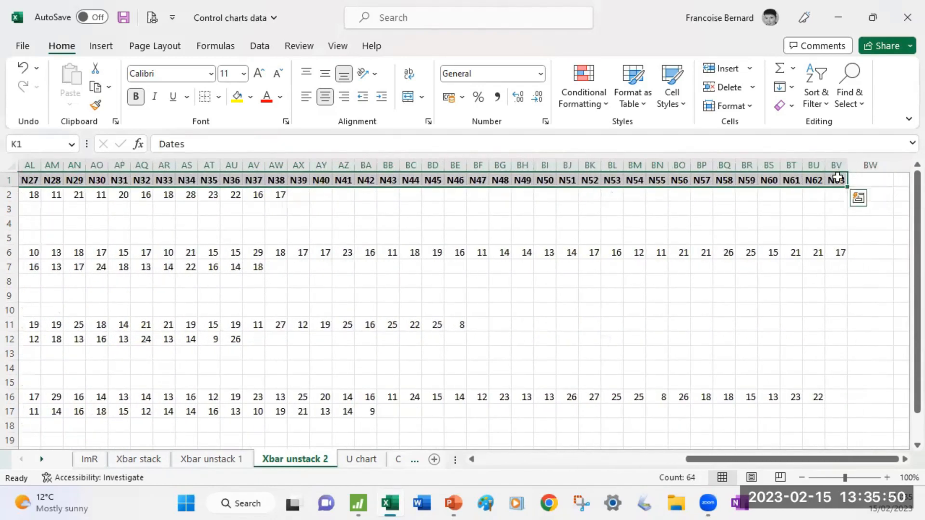
key("ctrl+shift+Down")
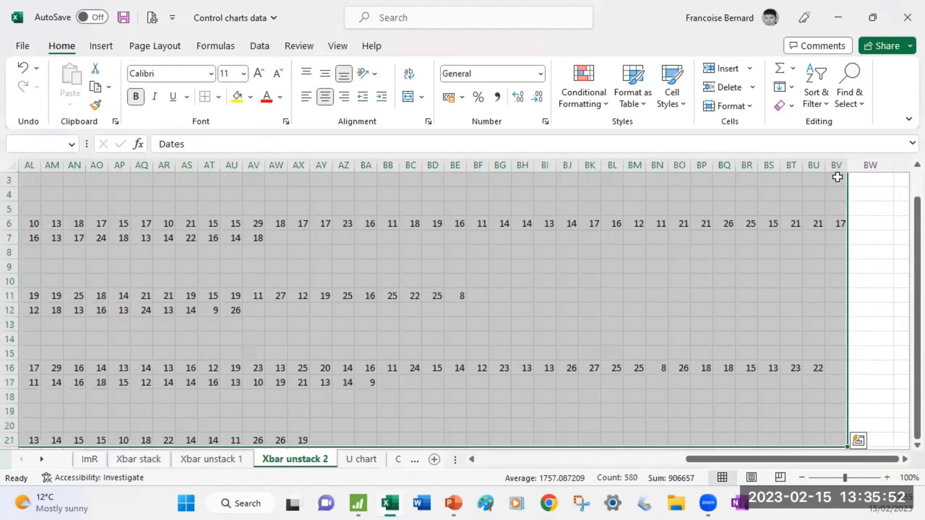
key("ctrl+c")
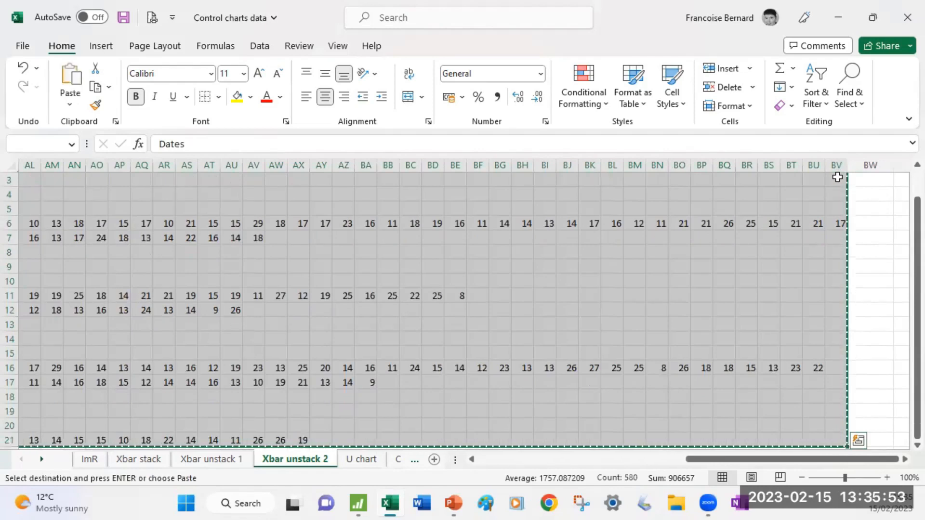
Switch to Minitab and paste the copied data with its headers into Worksheet 2 starting at column C1.
left_click(359, 504)
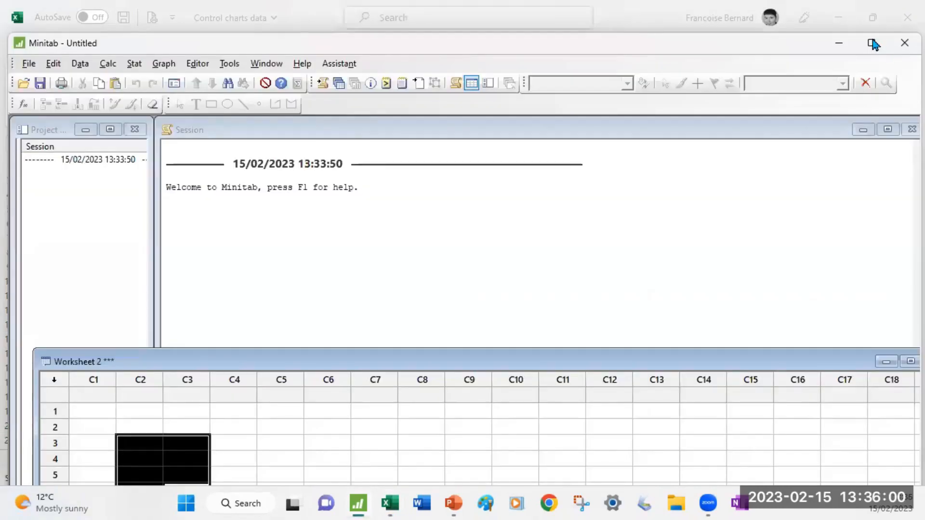
left_click(97, 355)
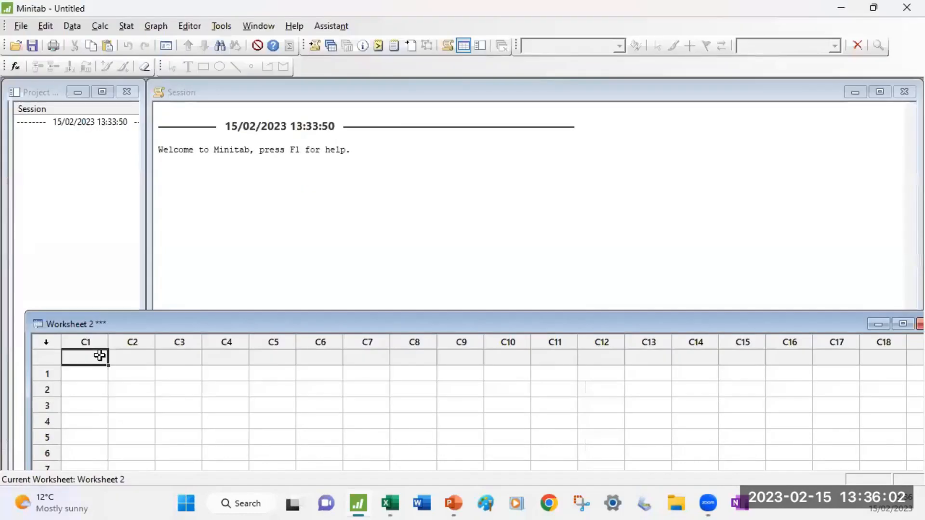
key("ctrl+v")
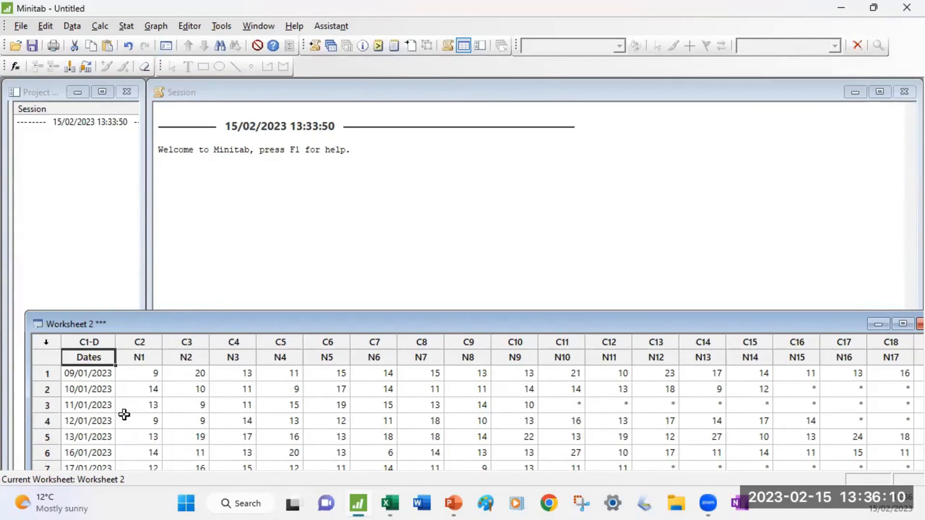
Start an Xbar-S chart with the observations for each subgroup in one row of columns.
left_click(129, 31)
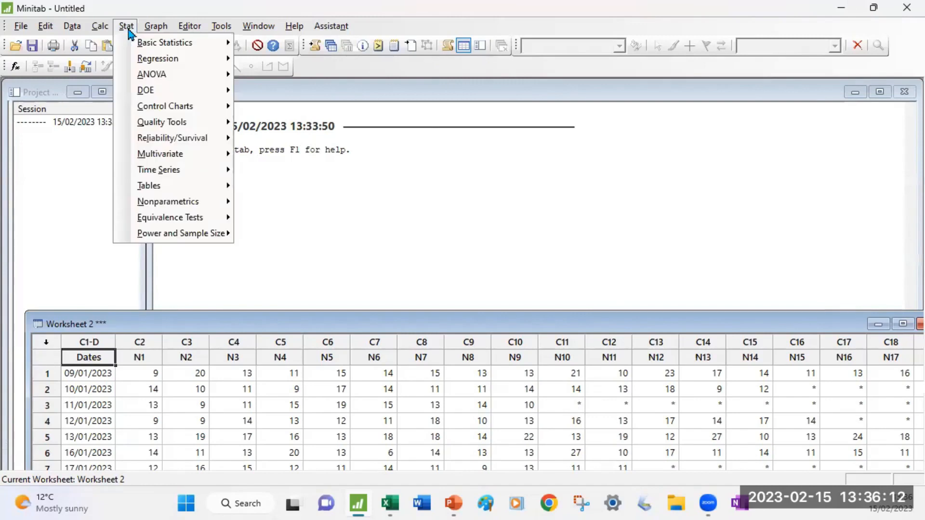
mouse_move(181, 106)
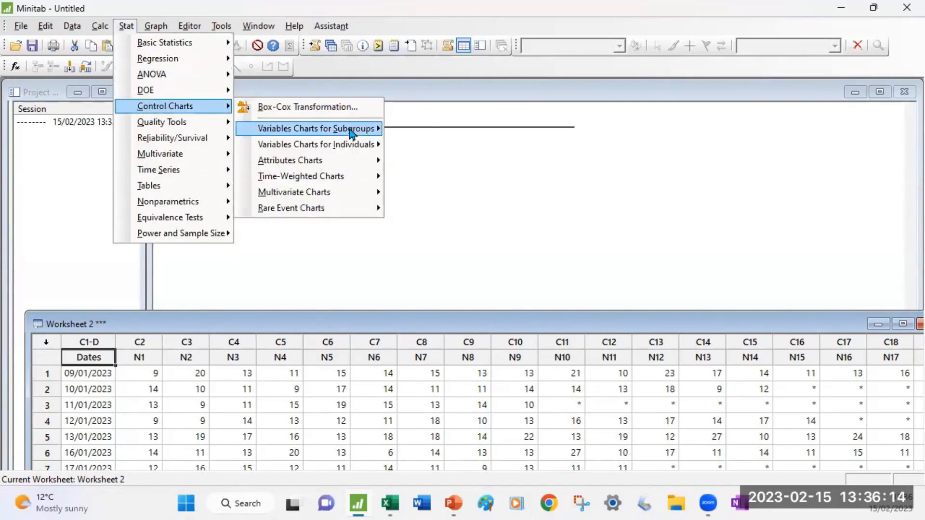
mouse_move(351, 133)
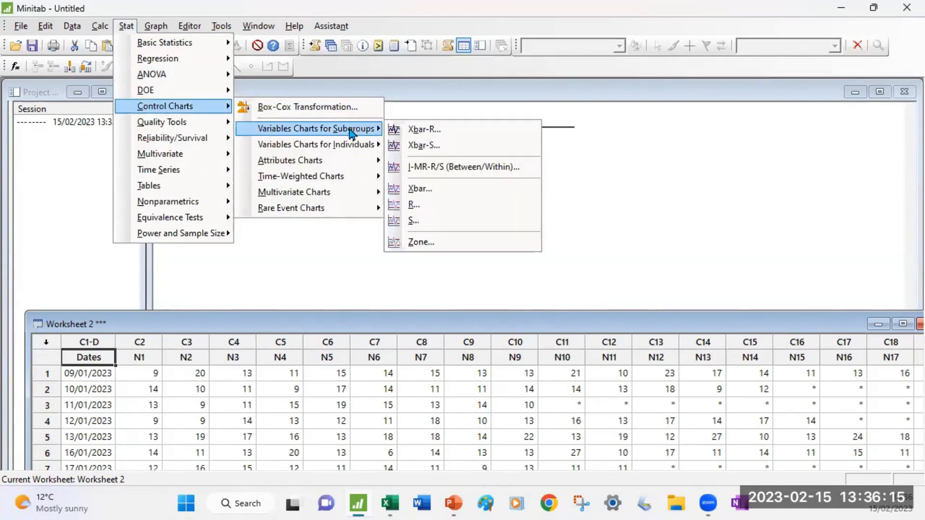
left_click(436, 146)
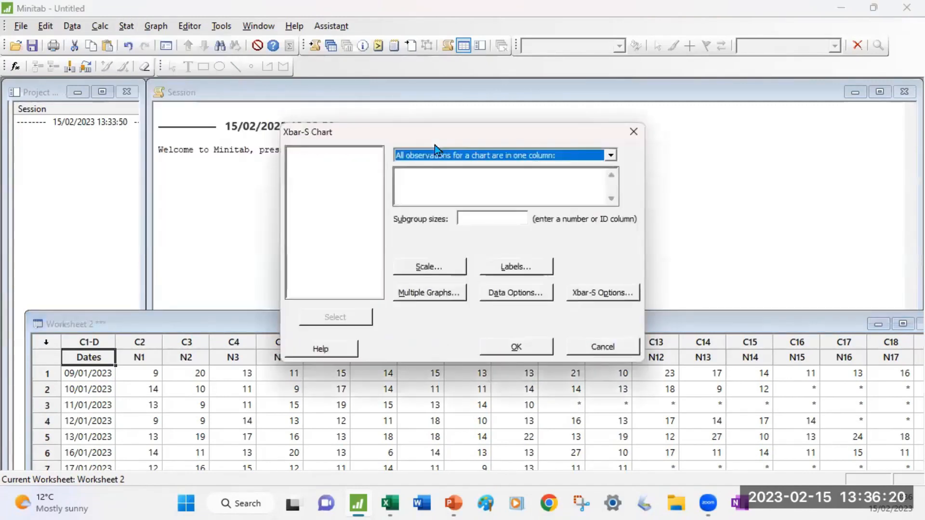
left_click(610, 155)
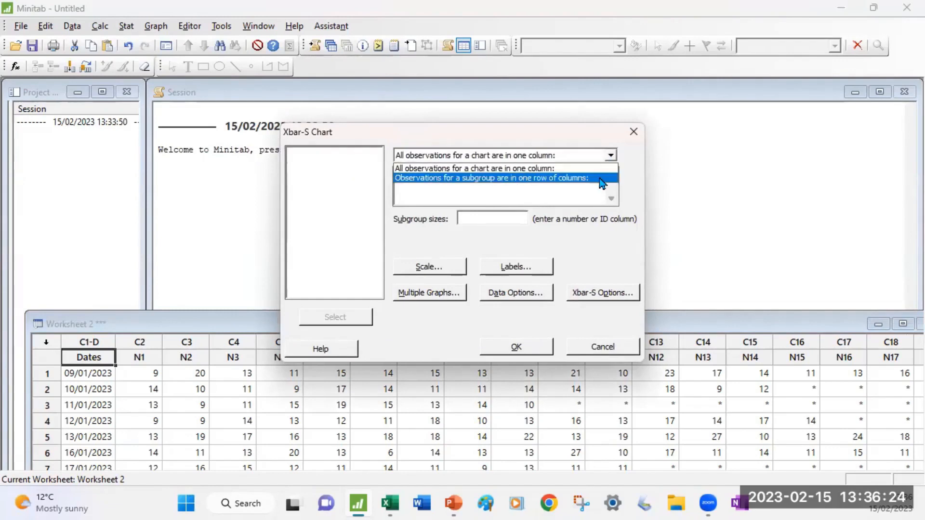
left_click(601, 179)
left_click(567, 178)
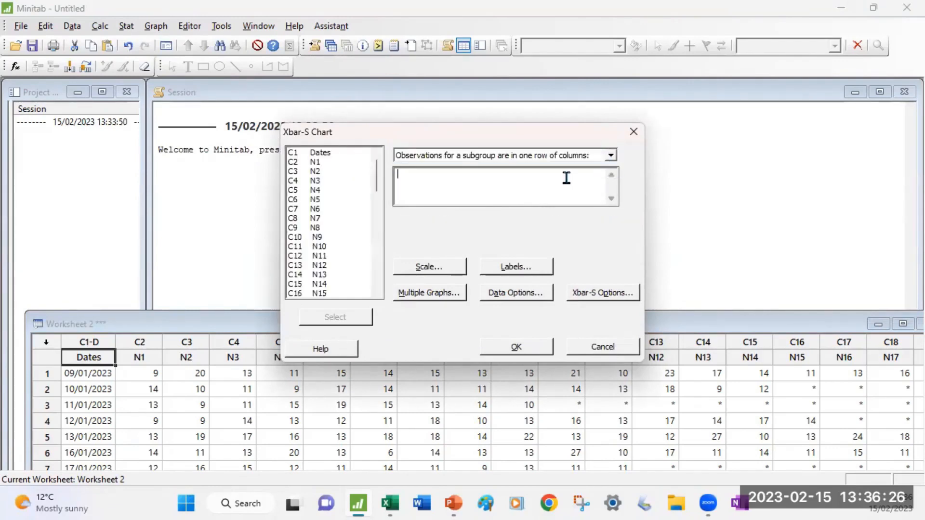
Try to use columns N1-N63 as the Xbar-S chart's observations and open its scale settings, and cancel the chart setup.
left_click(315, 162)
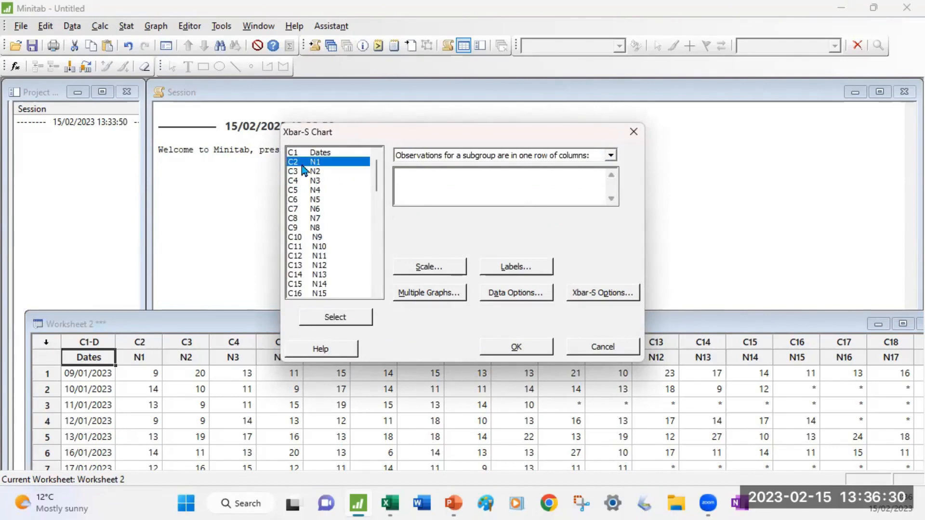
left_click_drag(377, 174, 379, 292)
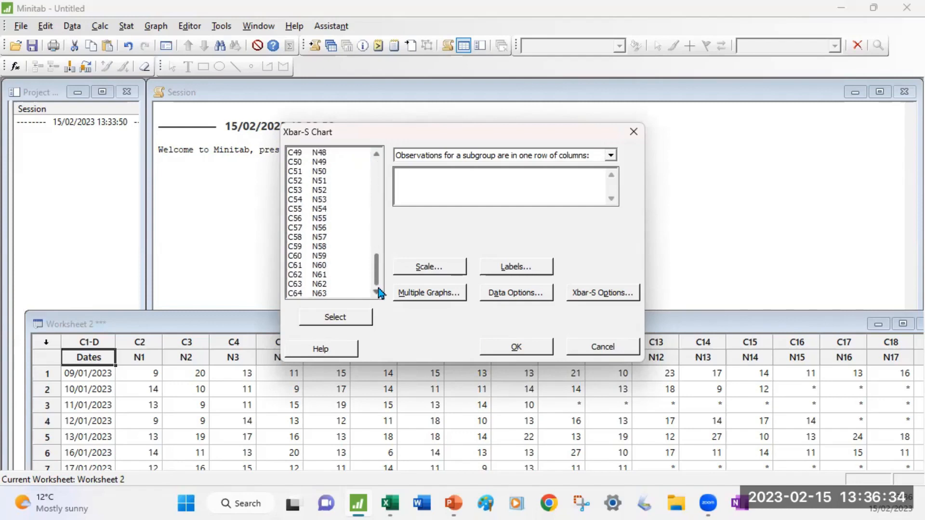
left_click(324, 294, "shift")
left_click(324, 318)
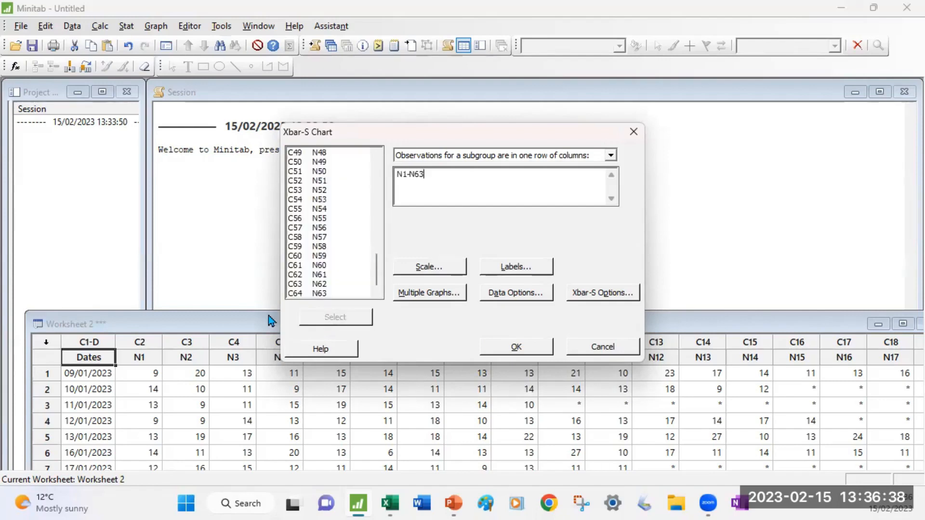
left_click(447, 271)
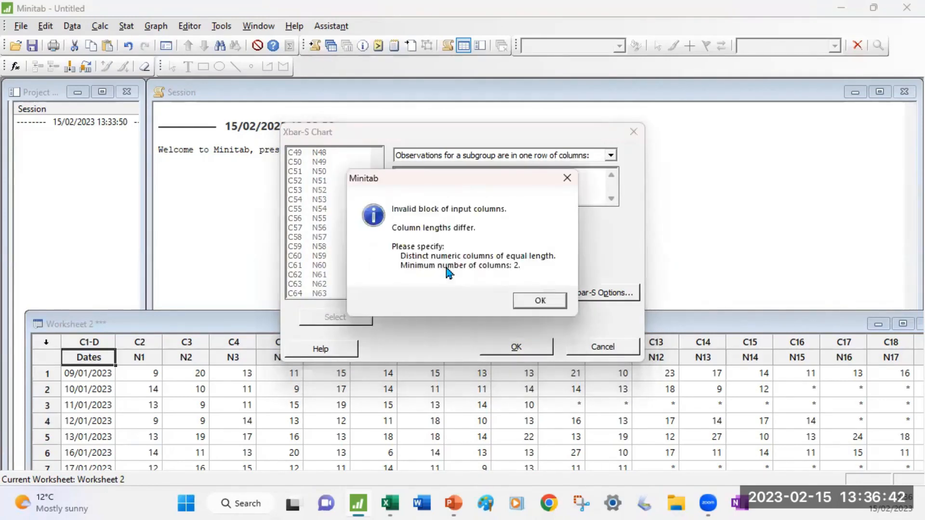
left_click(540, 301)
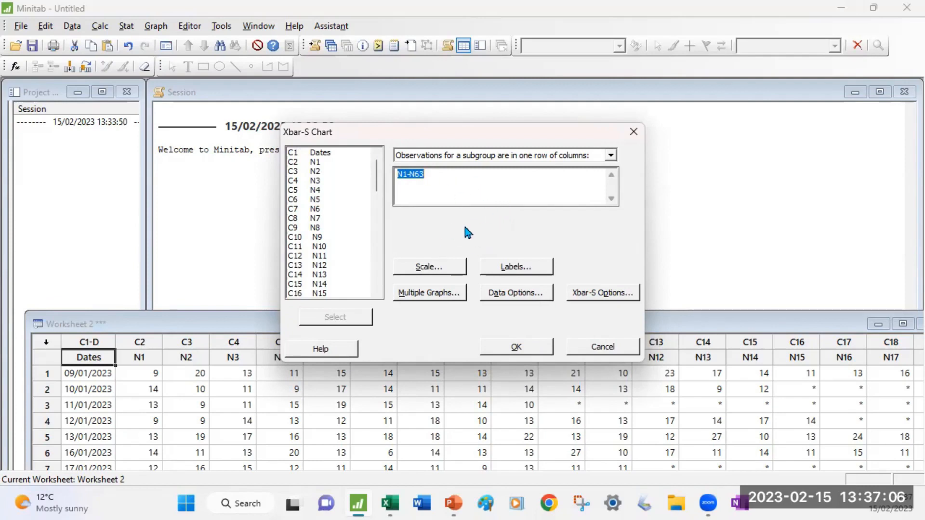
left_click(597, 347)
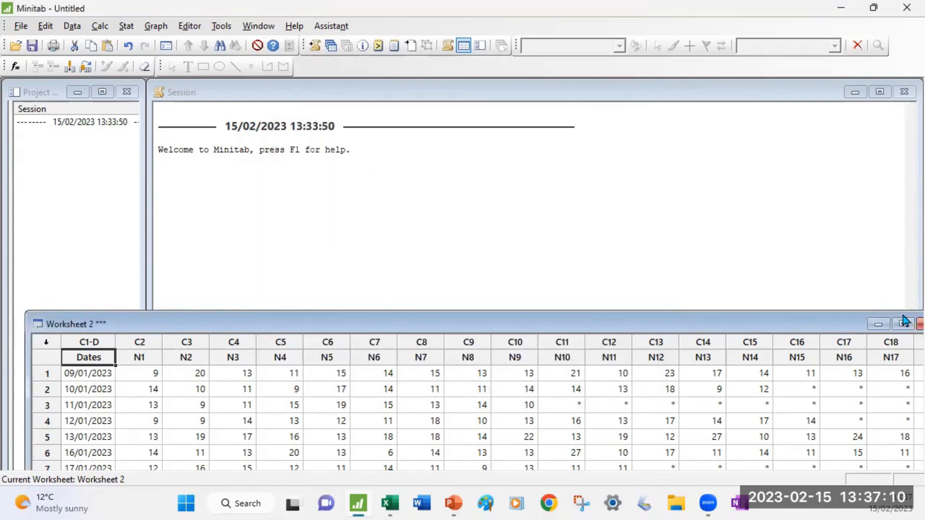
Close Worksheet 2 in Minitab.
left_click_drag(736, 325, 694, 311)
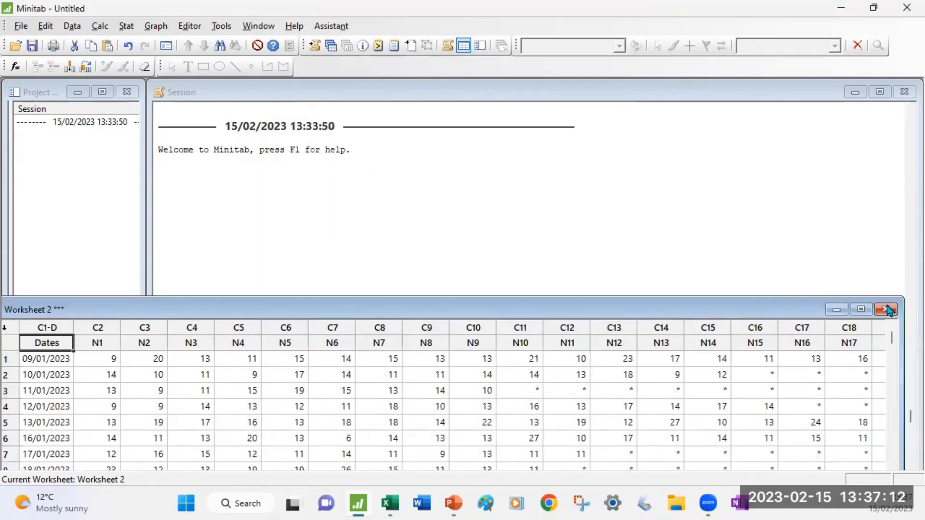
left_click(886, 309)
left_click(488, 274)
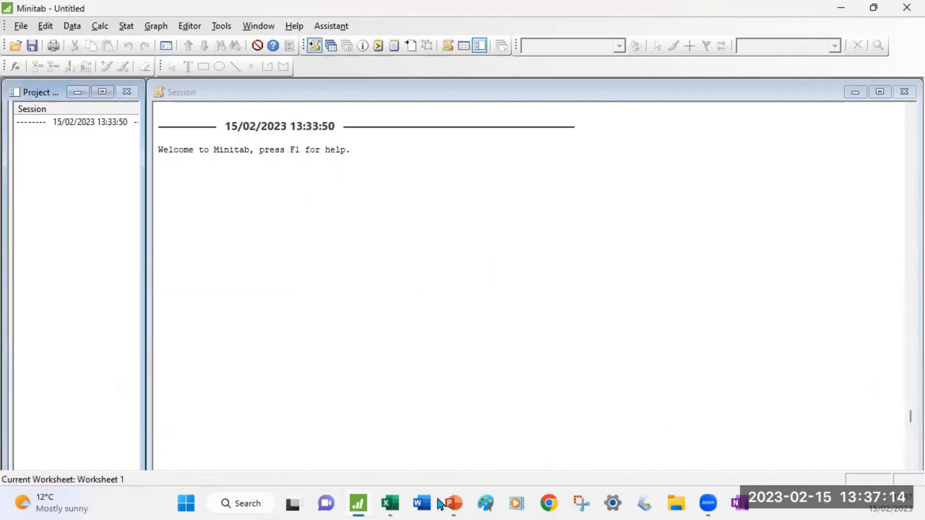
Switch to Excel and copy the small table with Dates and N1 to N6, cells A1:G21, on the Xbar unstack 2 sheet.
left_click(384, 501)
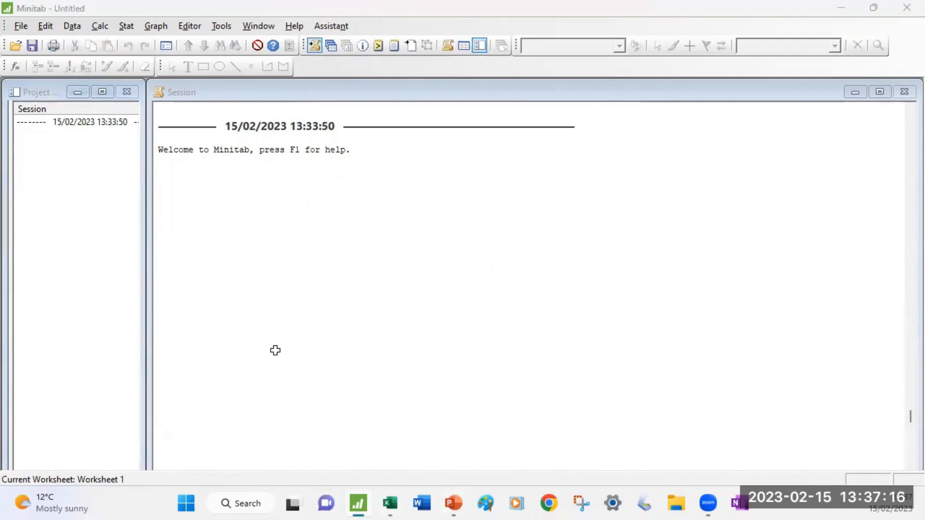
left_click_drag(776, 462, 452, 452)
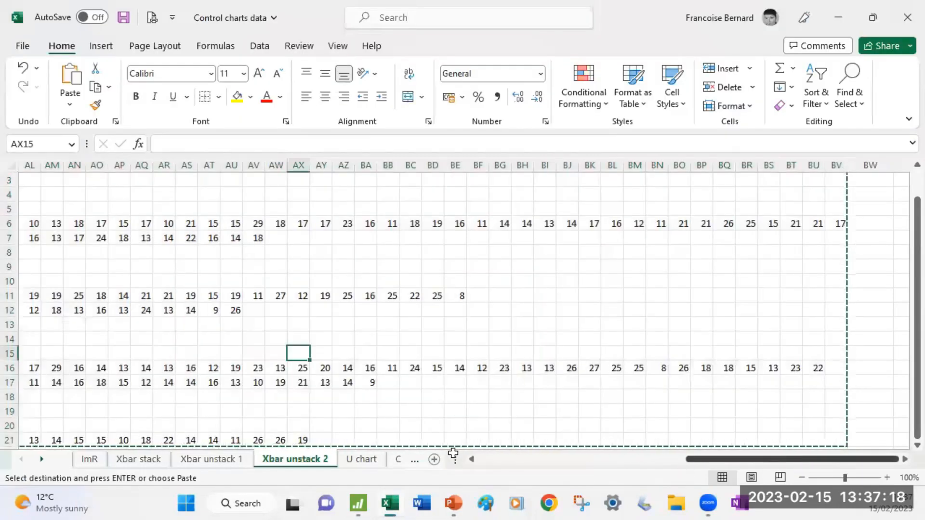
scroll(29, 237, "up", 1)
left_click_drag(64, 180, 168, 175)
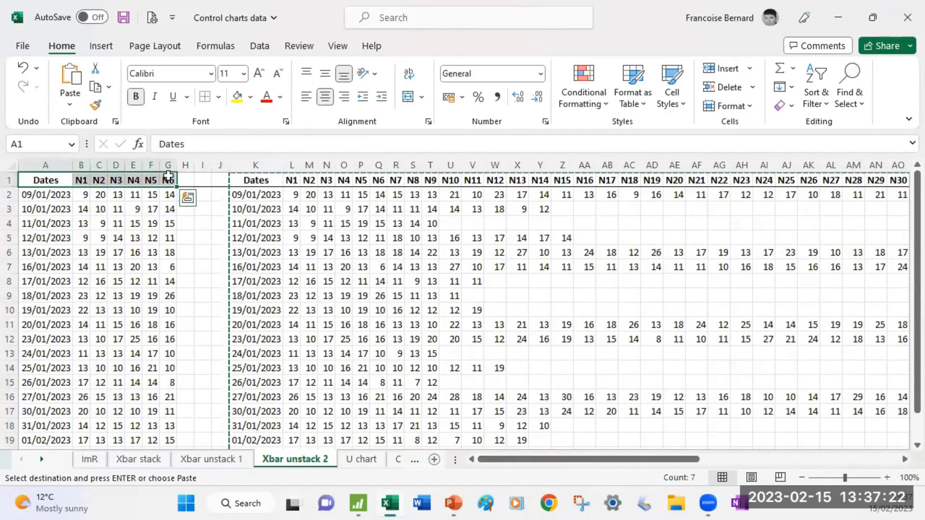
key("ctrl+shift+Down")
key("ctrl+shift+Up")
key("ctrl+shift+Down")
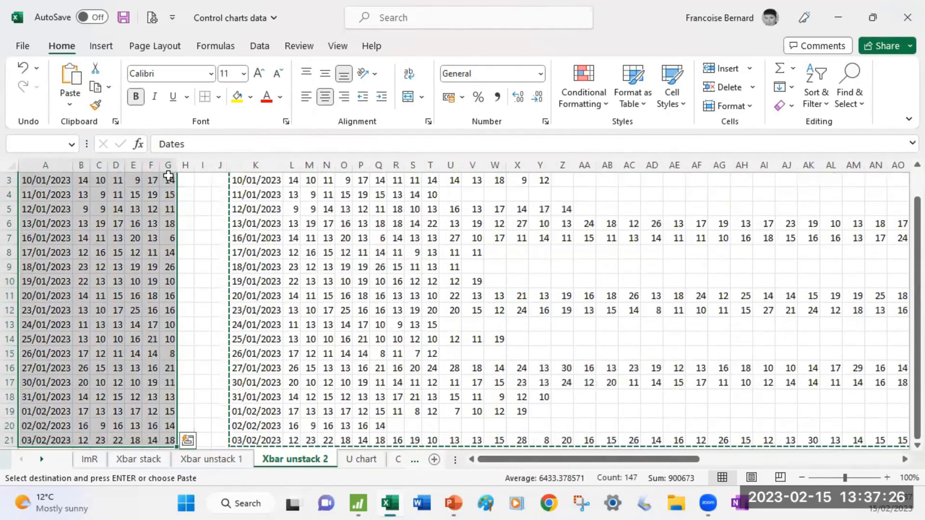
key("ctrl+c")
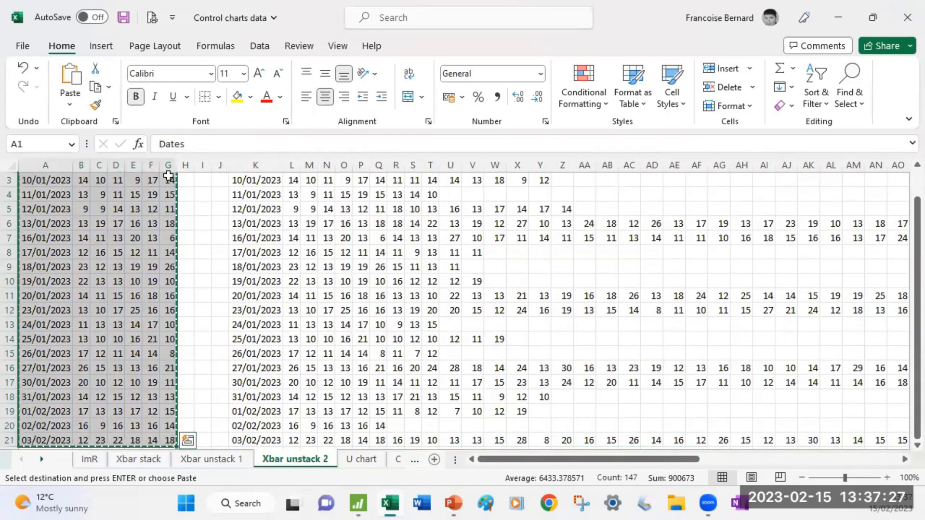
Switch to Minitab, create a new Minitab worksheet and paste the copied data with its headers starting at column C1.
left_click(359, 504)
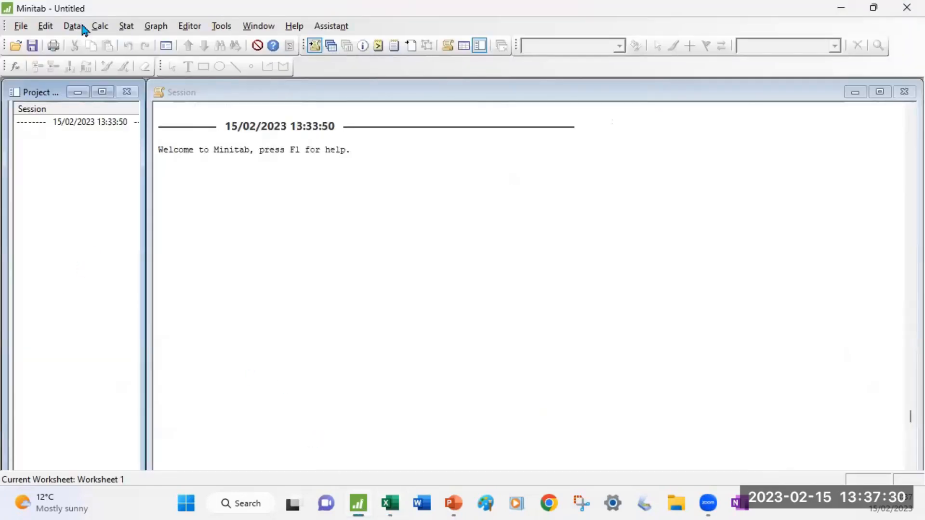
left_click(21, 26)
left_click(34, 44)
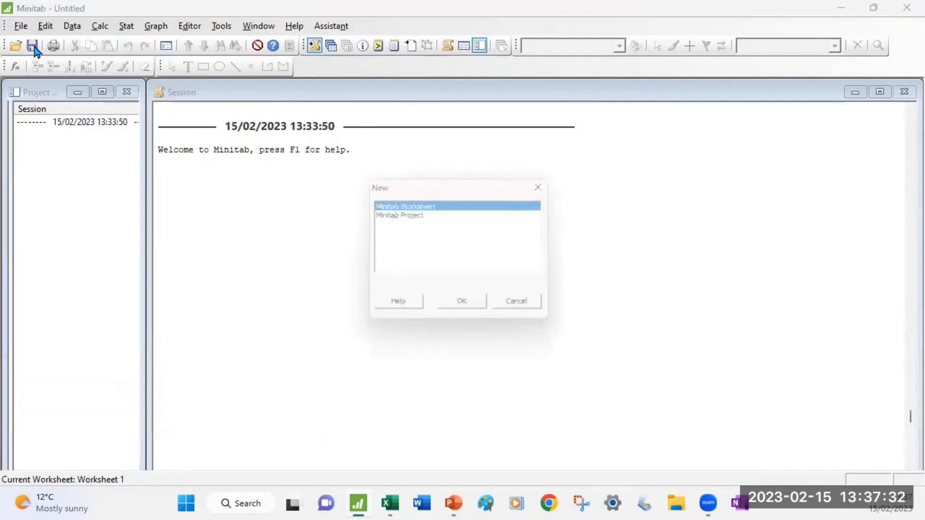
left_click(491, 308)
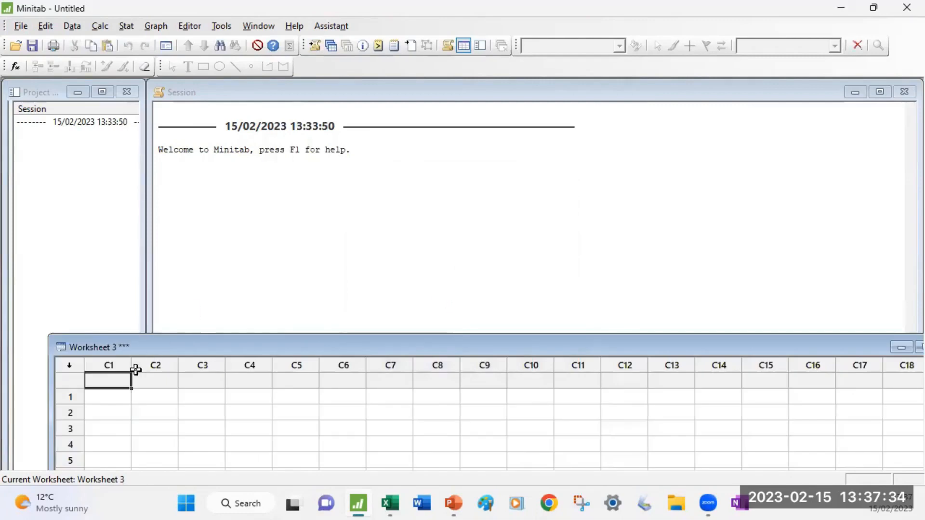
key("ctrl+v")
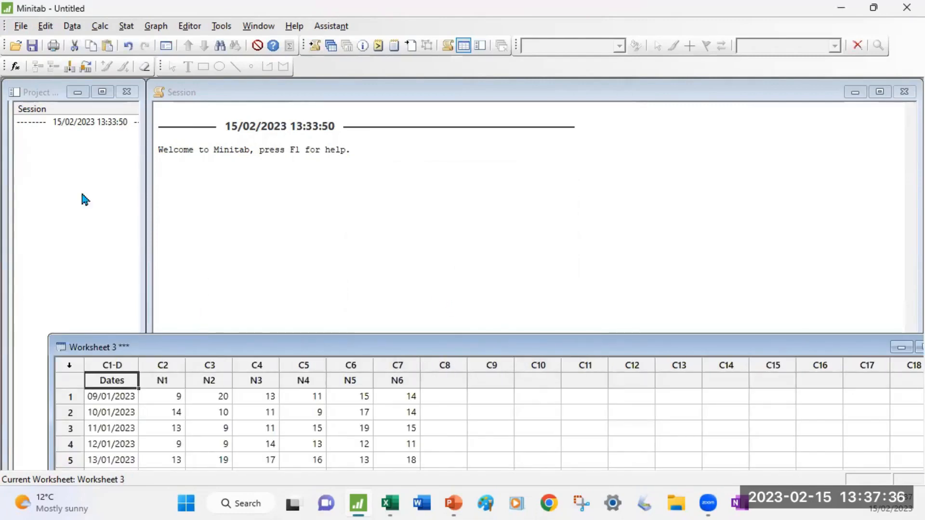
Start an Xbar-R chart with each subgroup's observations in one row of columns, using columns N1 to N6.
left_click(126, 26)
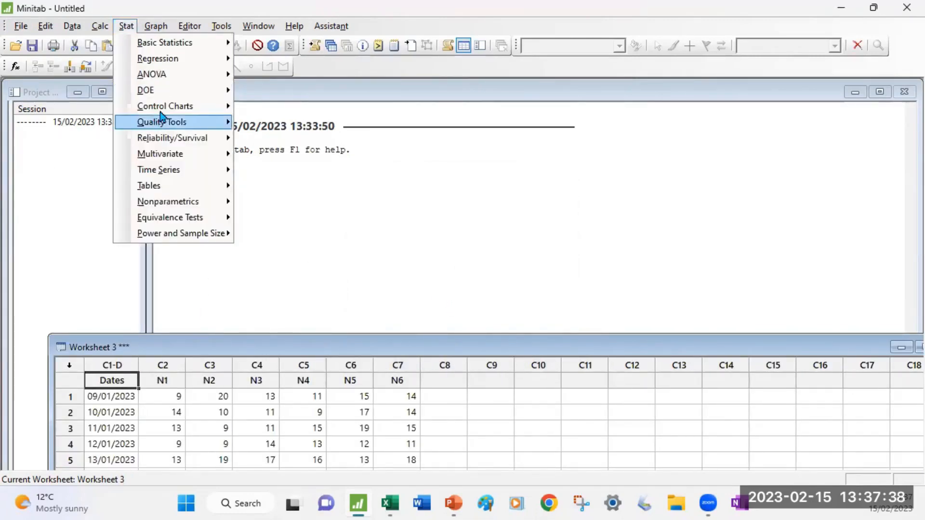
mouse_move(202, 106)
mouse_move(289, 129)
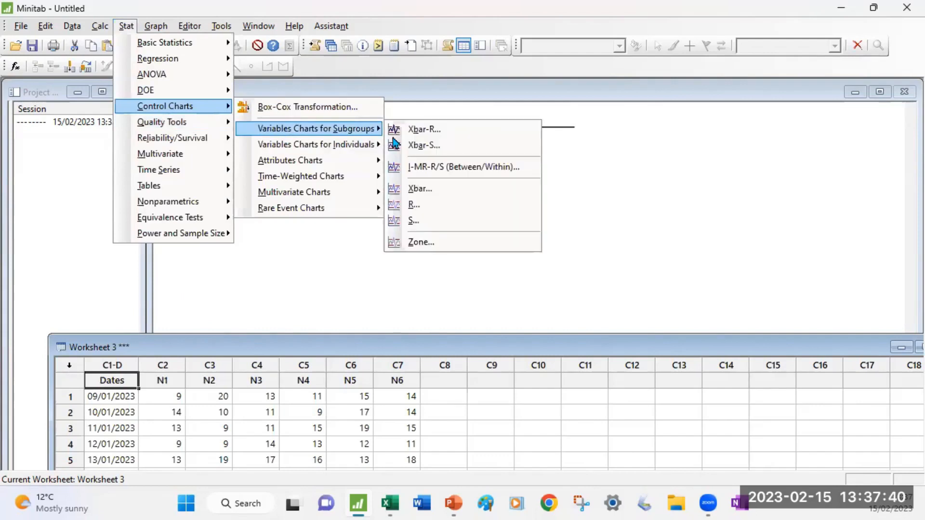
left_click(431, 130)
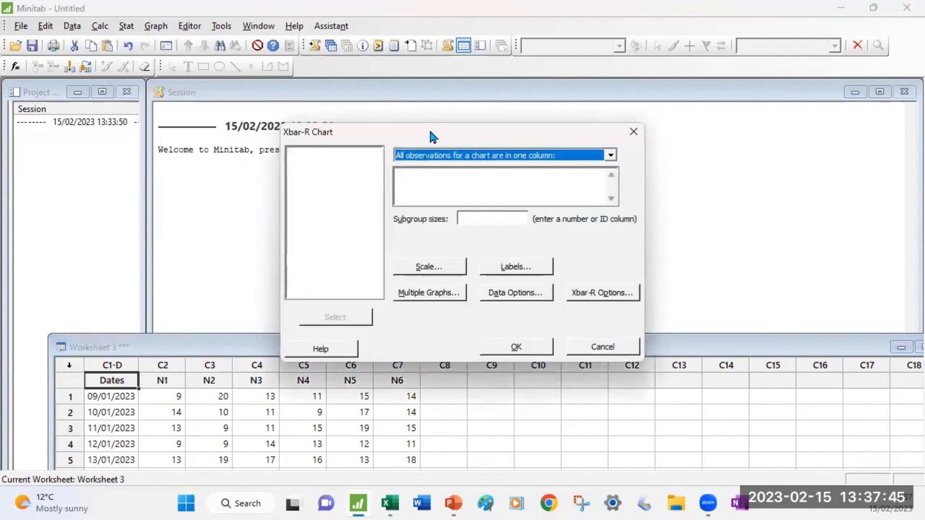
left_click(610, 156)
left_click(582, 174)
left_click(583, 175)
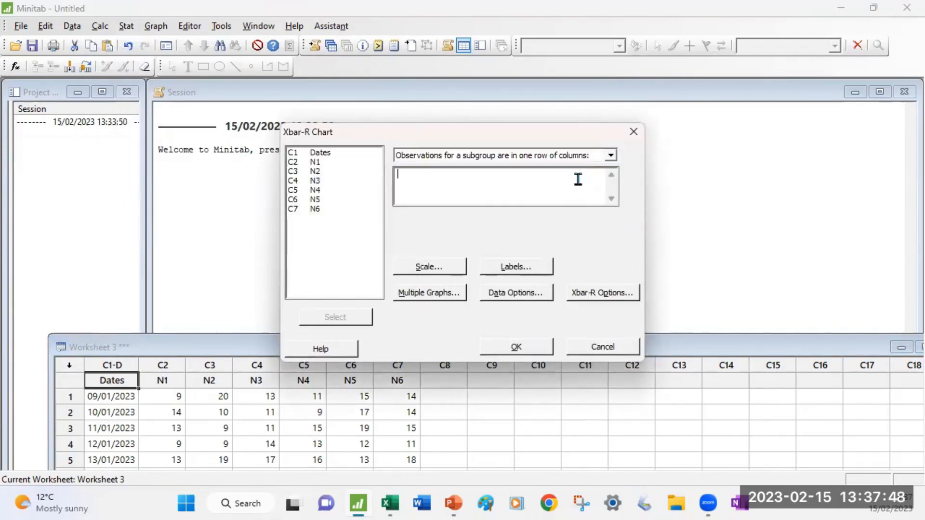
left_click(318, 163)
left_click(318, 211, "shift")
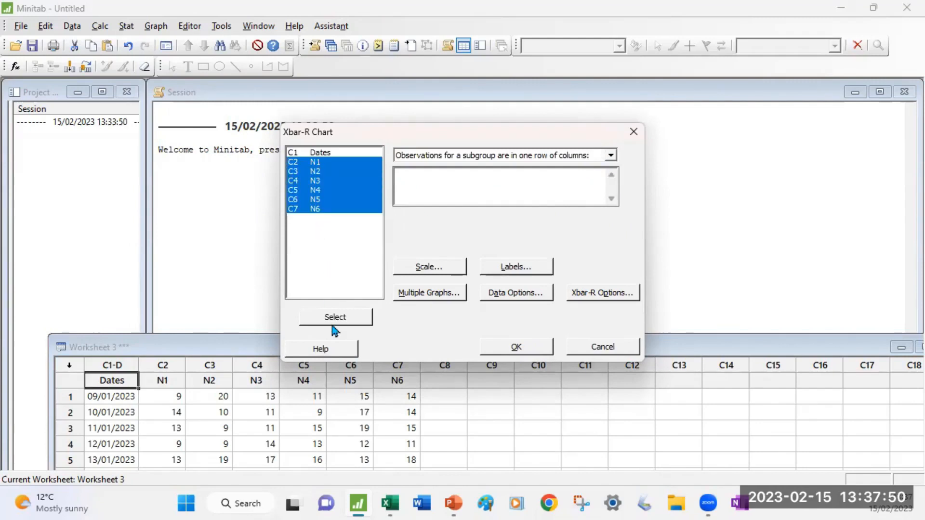
left_click(333, 321)
Set the chart's X scale to Stamp with Dates as the stamp column.
left_click(447, 266)
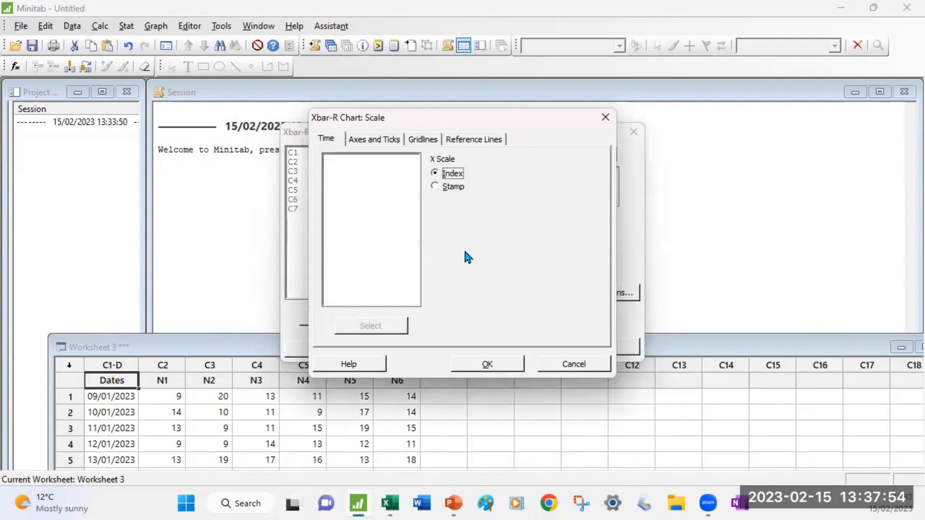
left_click(452, 187)
left_click(457, 226)
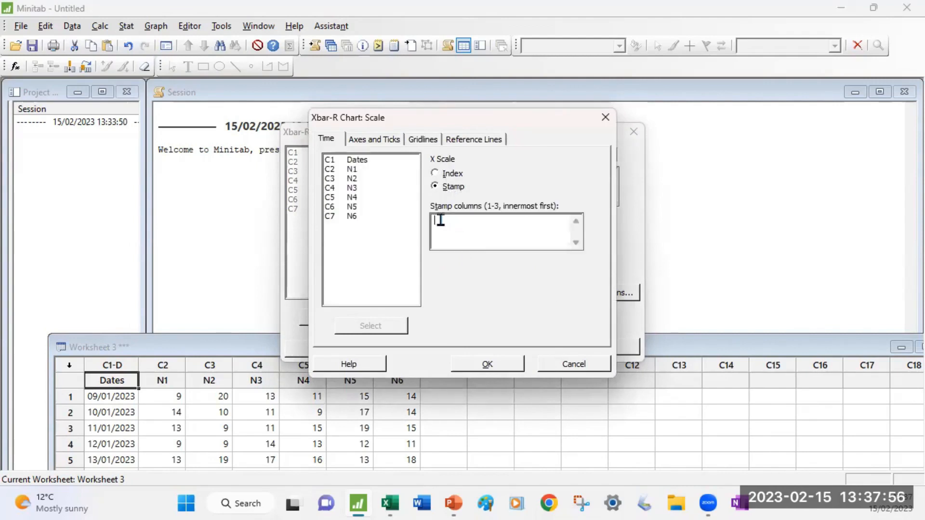
double_click(357, 159)
left_click(488, 364)
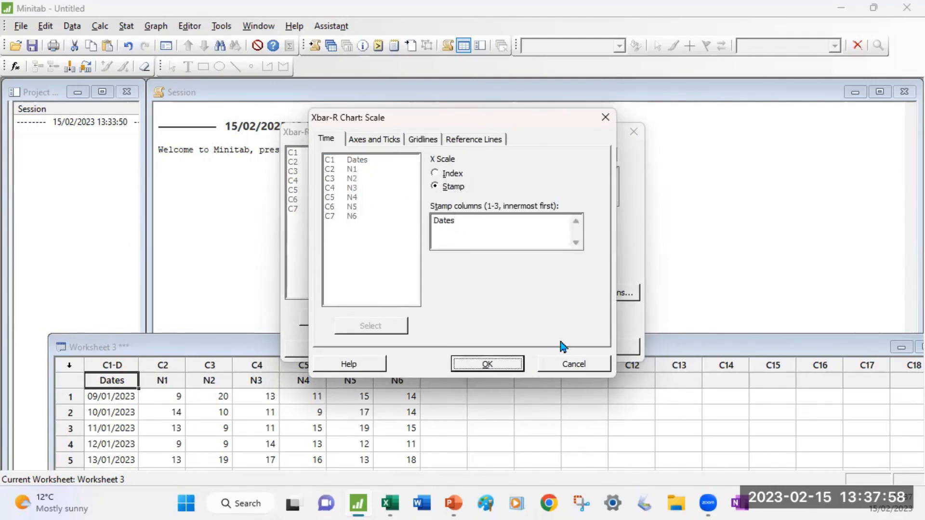
Set the Xbar-R options to perform all tests for special causes and create the chart.
left_click(603, 292)
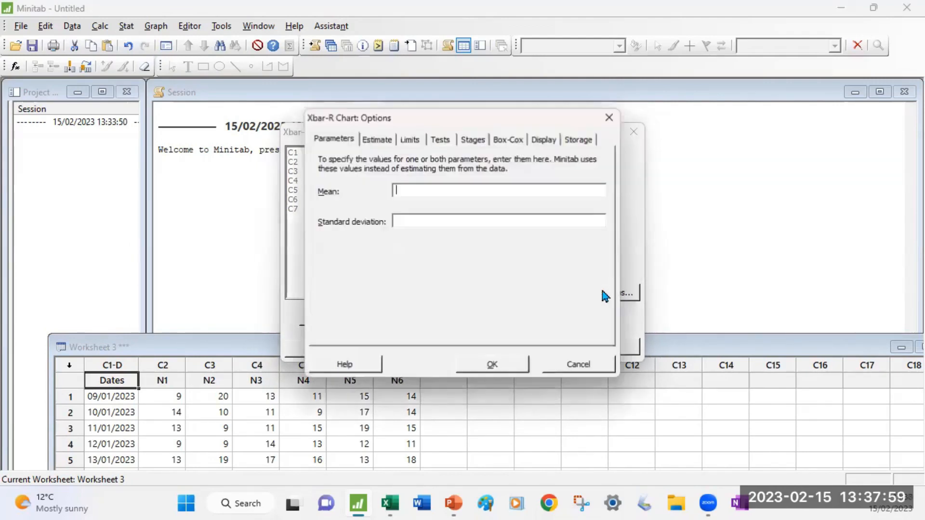
left_click(440, 139)
left_click(497, 160)
left_click(476, 176)
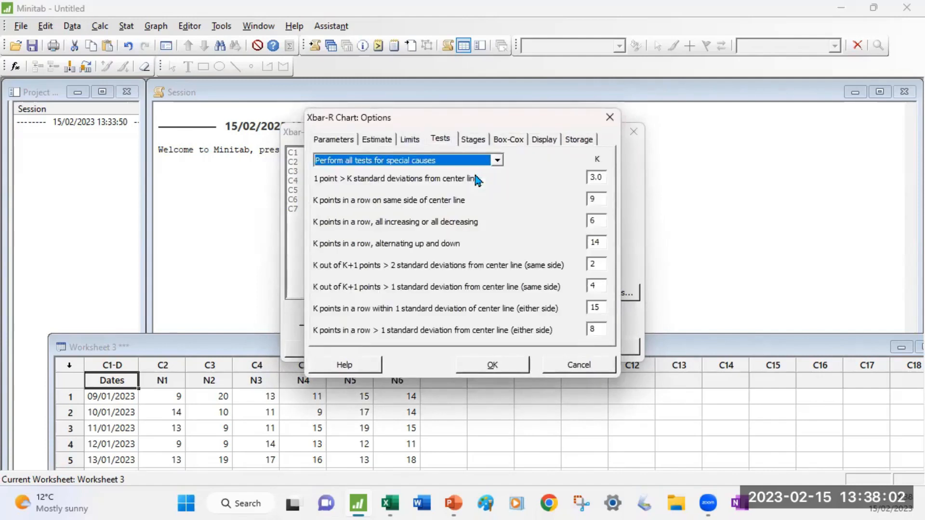
left_click(492, 365)
left_click(518, 348)
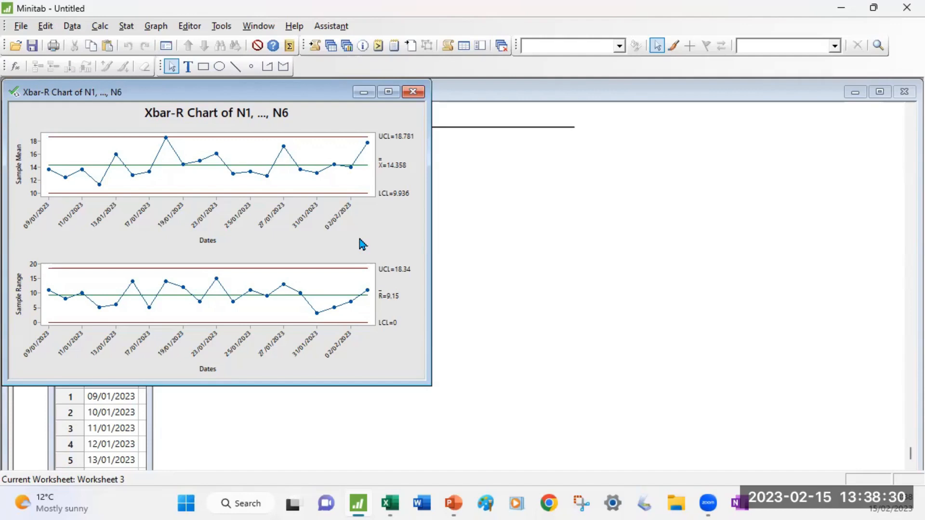
Close the Xbar-R chart and remove Worksheet 3 without saving it.
left_click(417, 96)
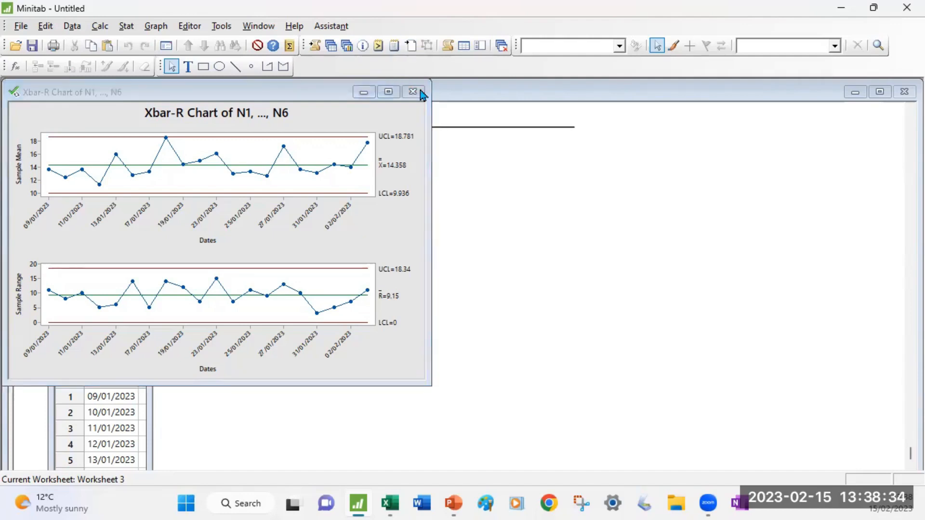
left_click(526, 281)
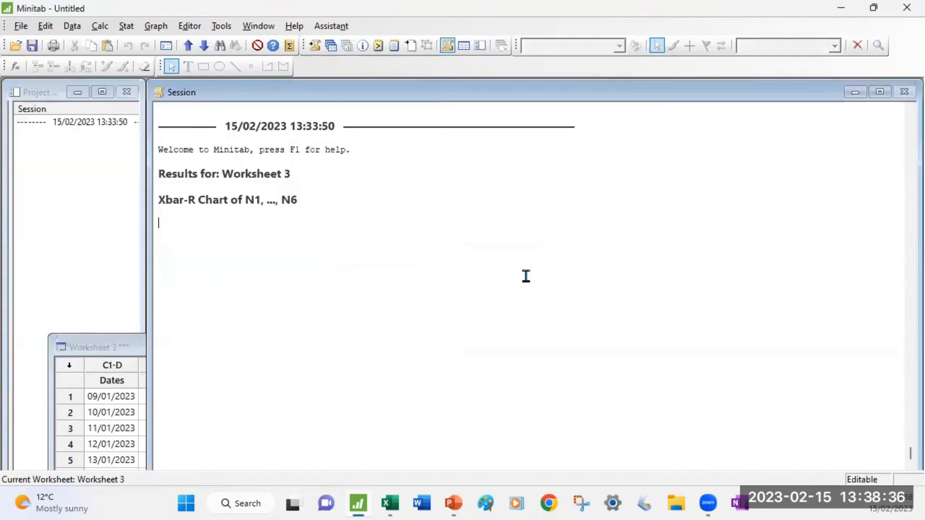
left_click(103, 403)
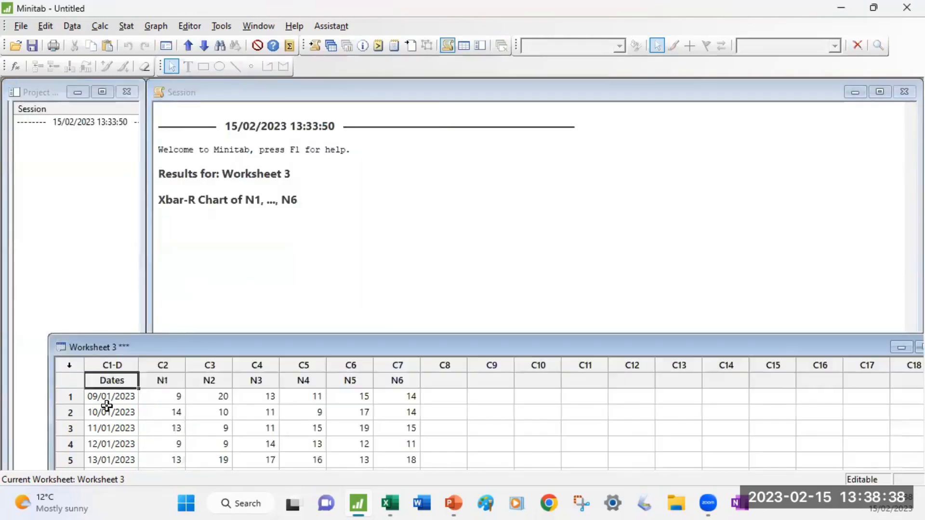
left_click(111, 412)
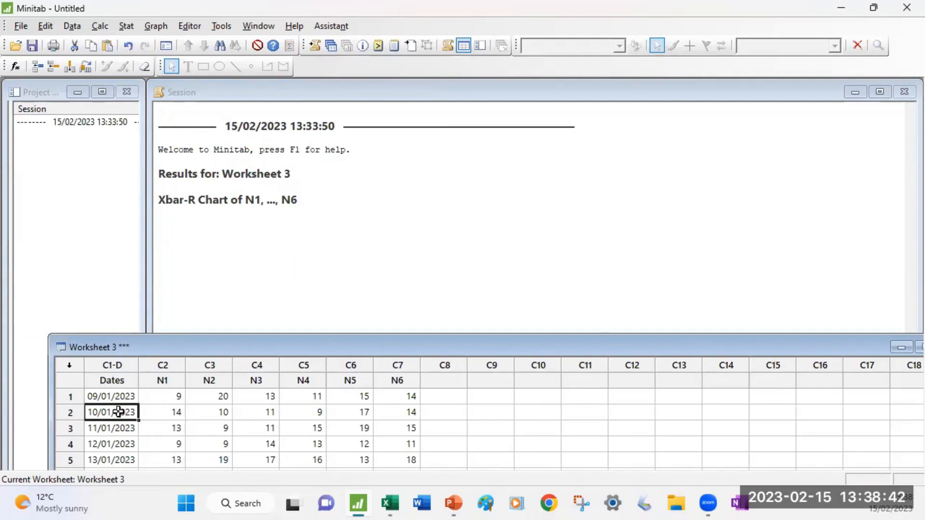
left_click_drag(679, 348, 597, 335)
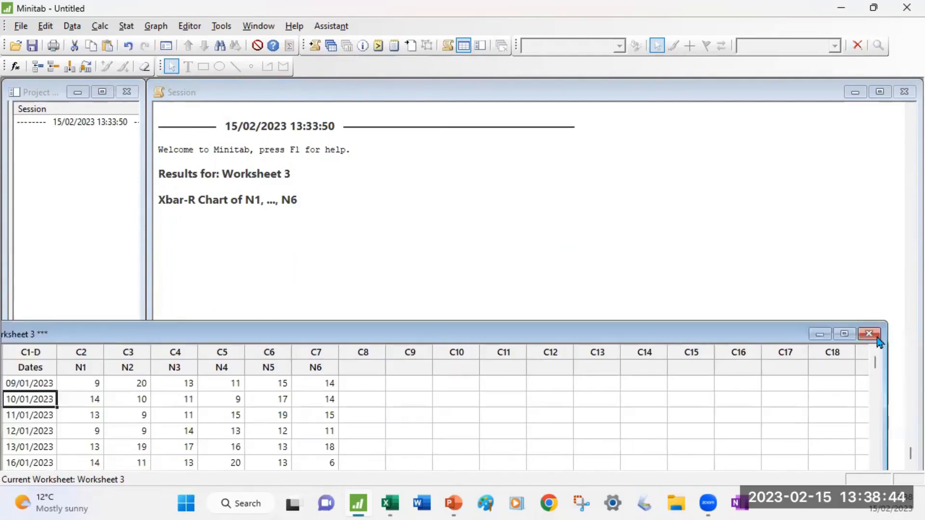
left_click(870, 334)
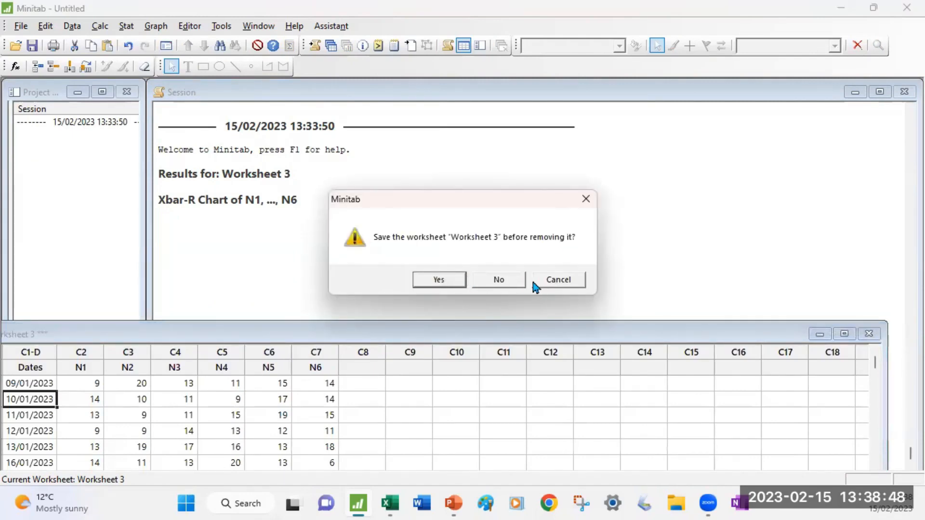
left_click(509, 285)
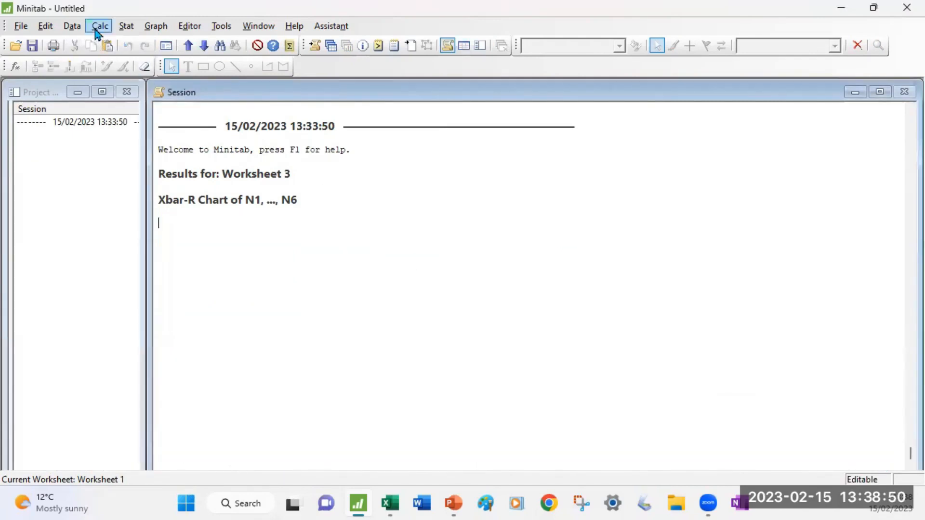
left_click(72, 27)
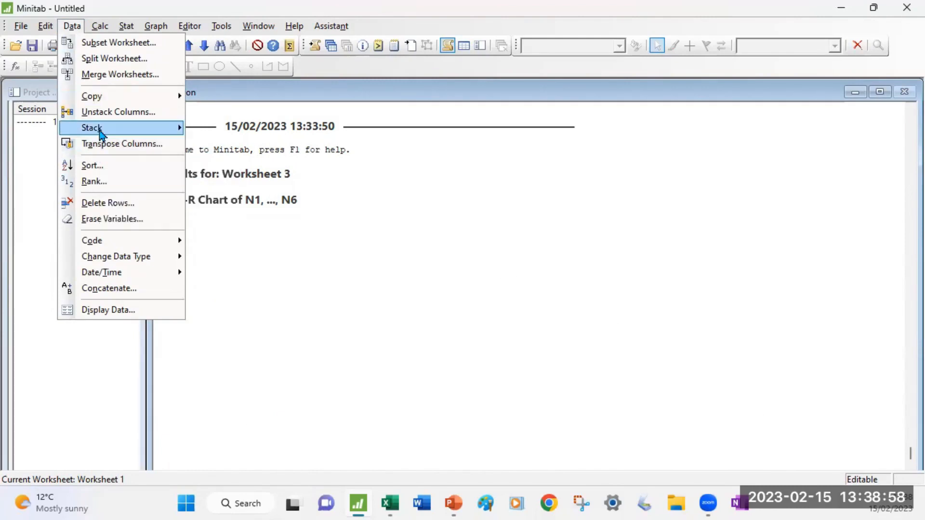
mouse_move(101, 133)
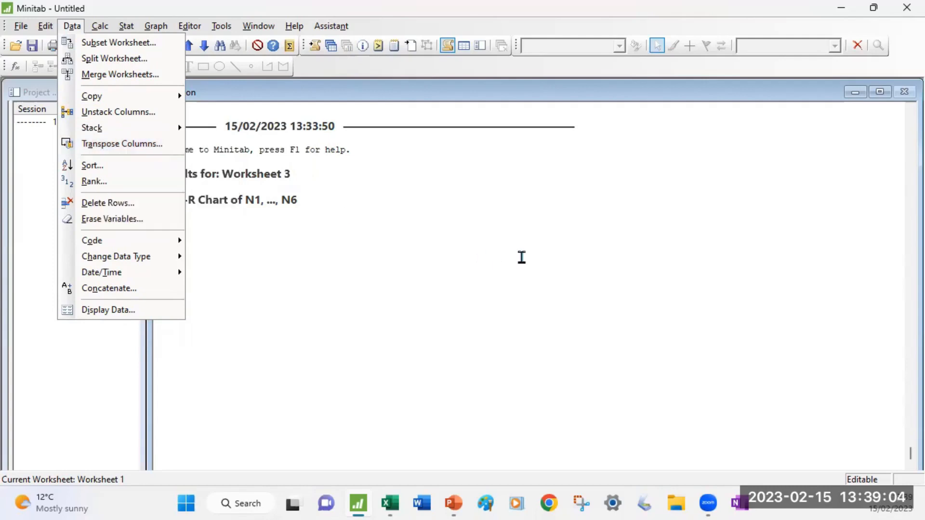
left_click(522, 259)
Switch to Excel and copy the large table starting with Dates, cells K1:BV21, on the Xbar unstack 2 sheet.
left_click(846, 11)
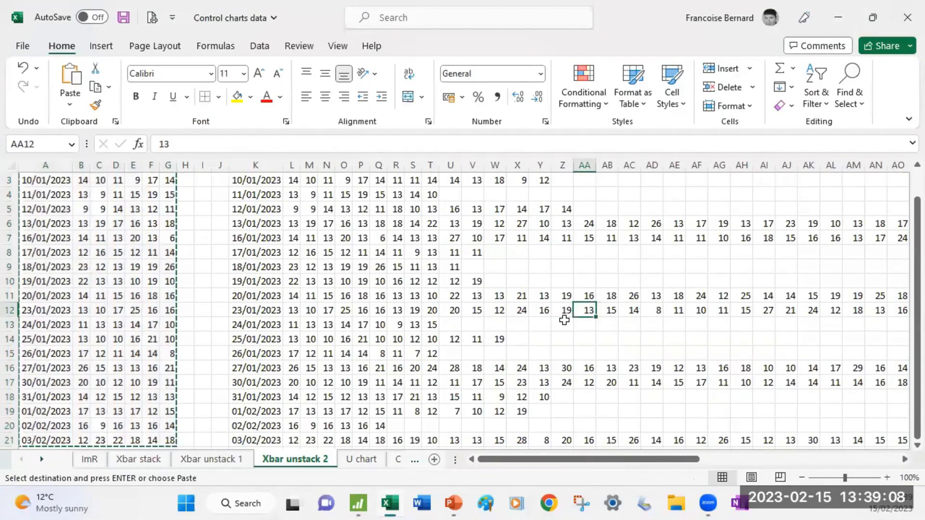
scroll(565, 320, "up", 1)
left_click_drag(268, 182, 790, 179)
key("ctrl+v")
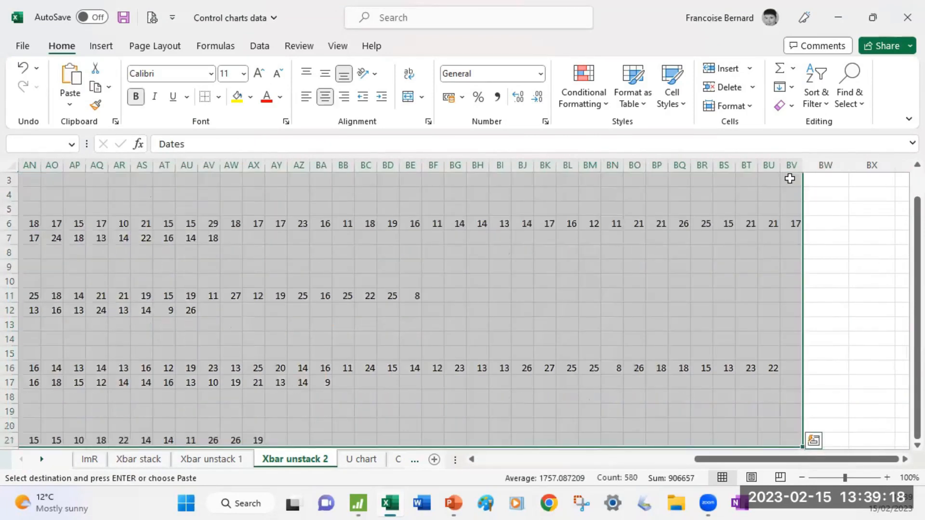
key("ctrl+c")
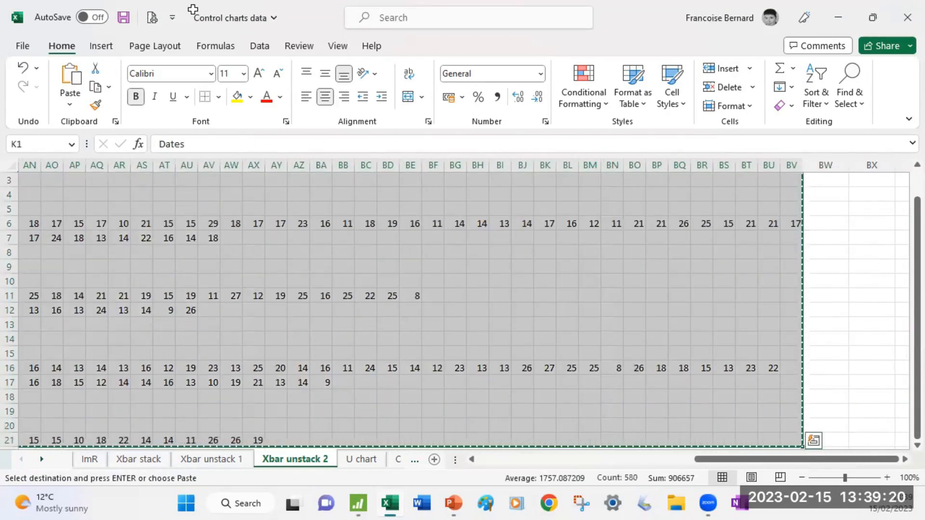
Add a new sheet to the workbook and paste the copied table transposed, starting at cell A1.
left_click(434, 462)
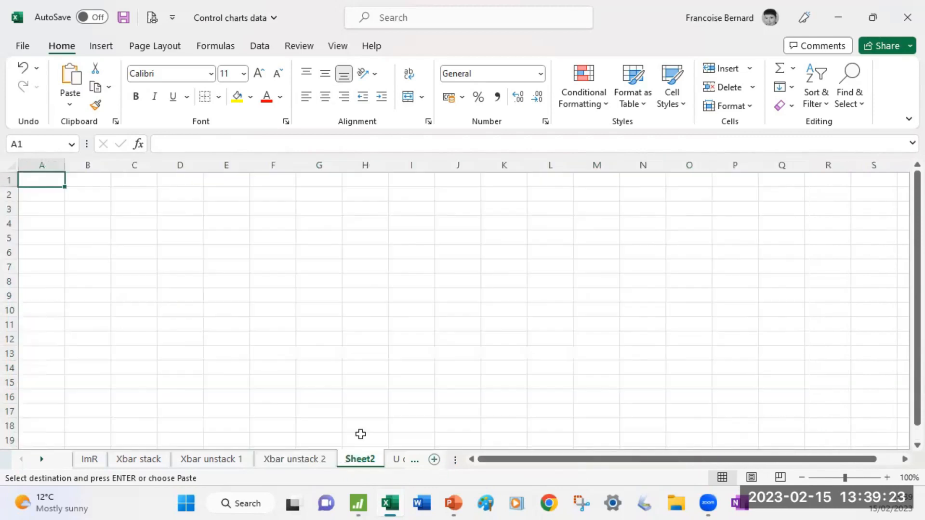
right_click(40, 185)
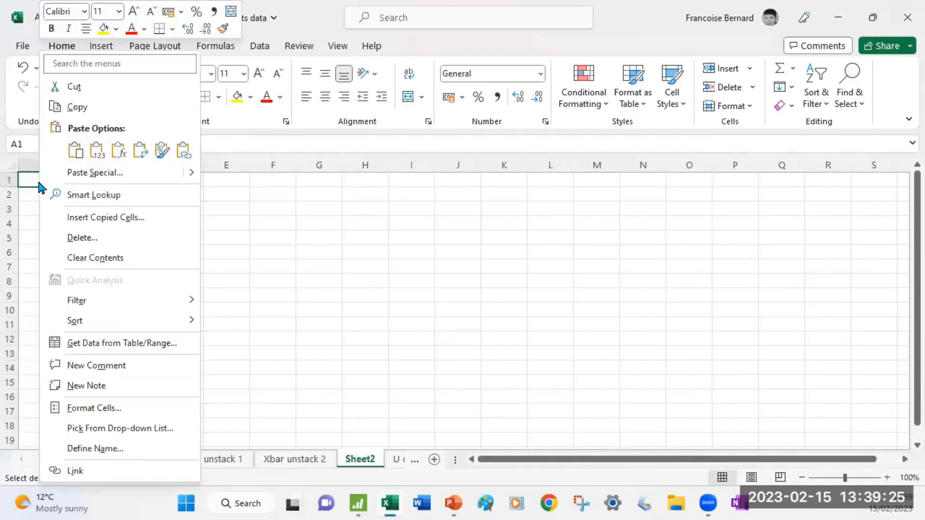
left_click(135, 176)
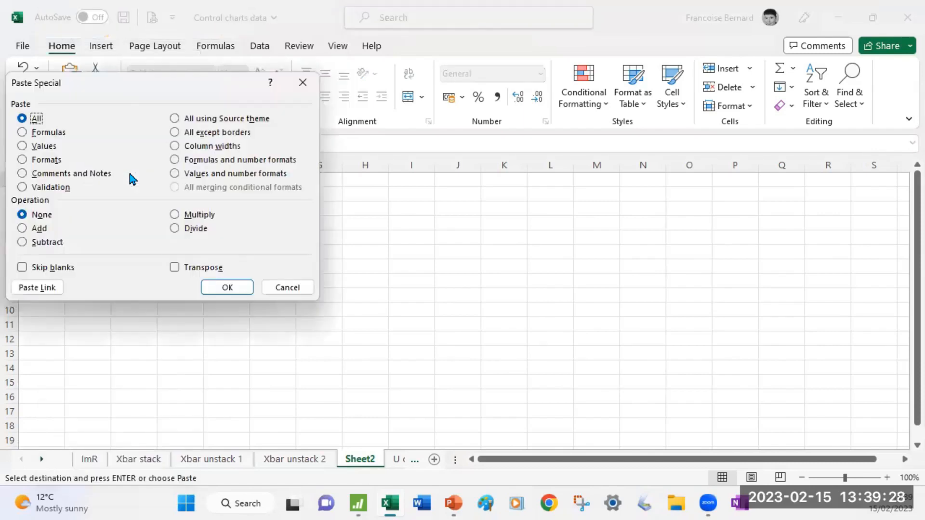
left_click(199, 268)
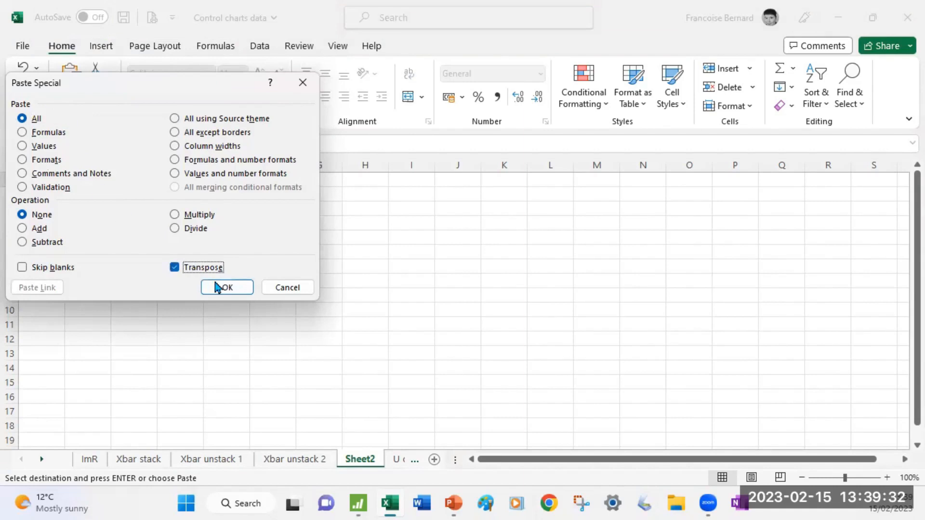
left_click(225, 288)
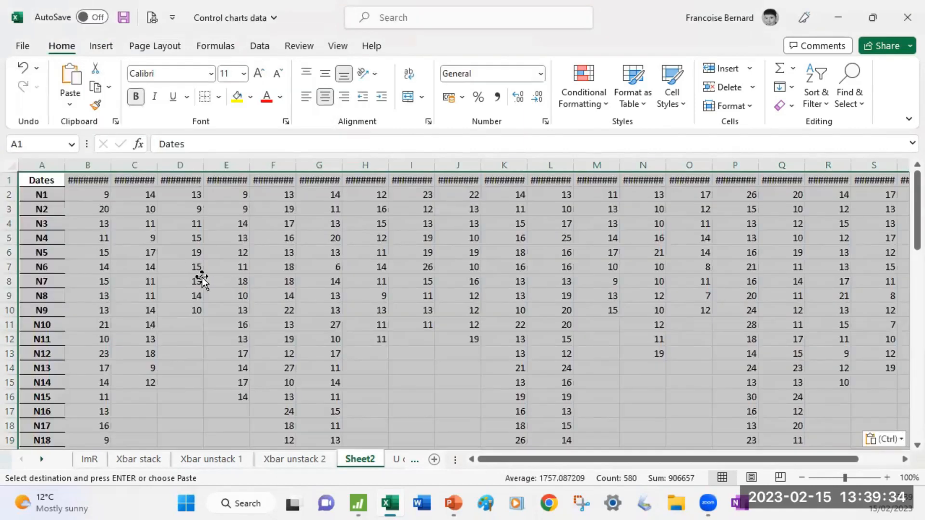
Select and copy the whole transposed table on Sheet2, from the Dates header cell A1 through U64.
left_click(201, 279)
left_click(212, 281)
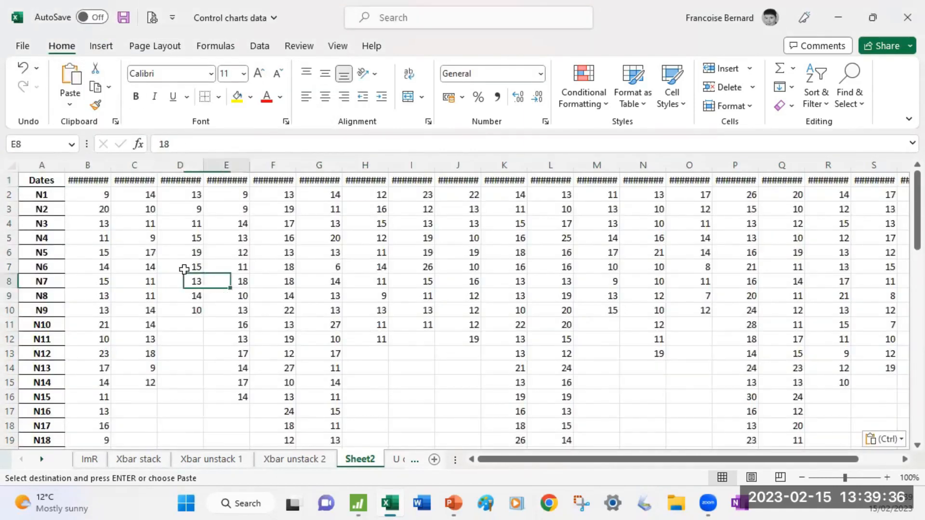
left_click(88, 182)
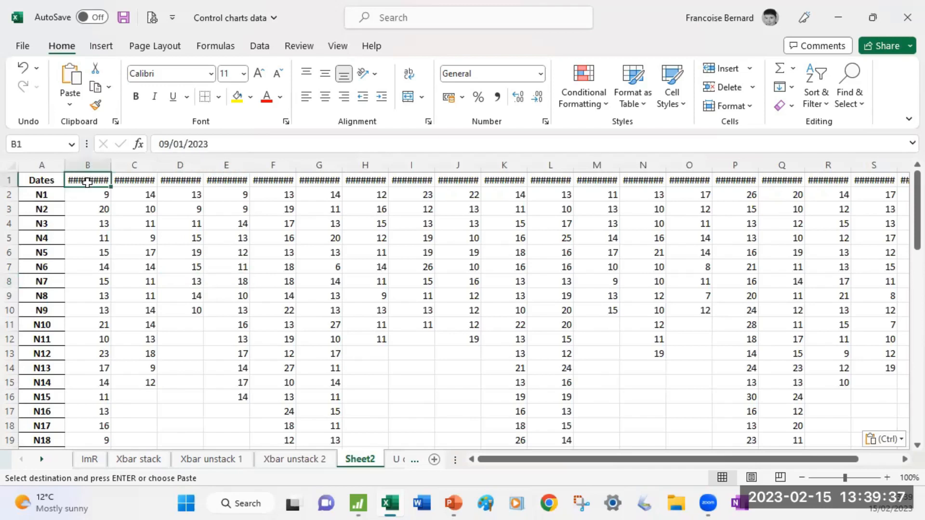
left_click(42, 179)
key("shift+Right")
key("shift+Right")
key("shift+Right")
key("ctrl+shift+Right")
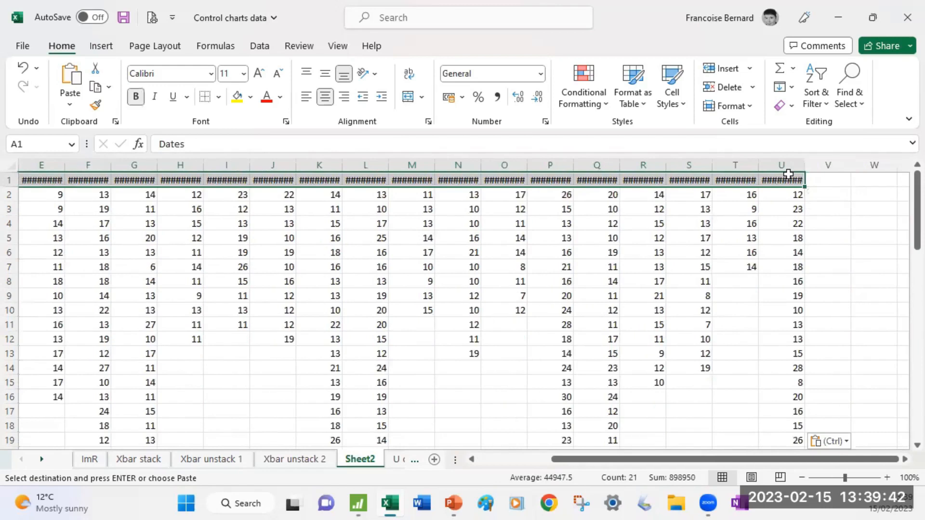
key("ctrl+shift+Down")
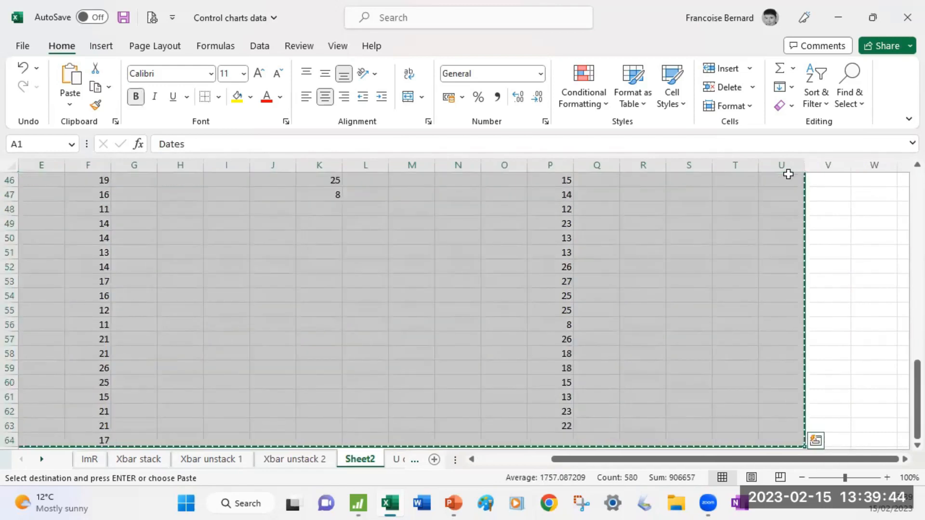
Switch to Minitab, create a new worksheet and paste the copied table starting at the C1 column name.
left_click(364, 503)
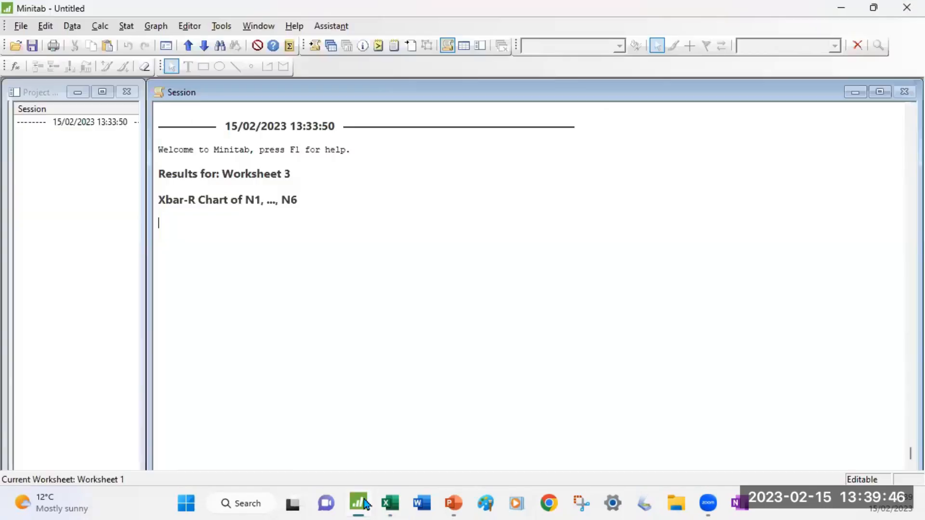
left_click(21, 26)
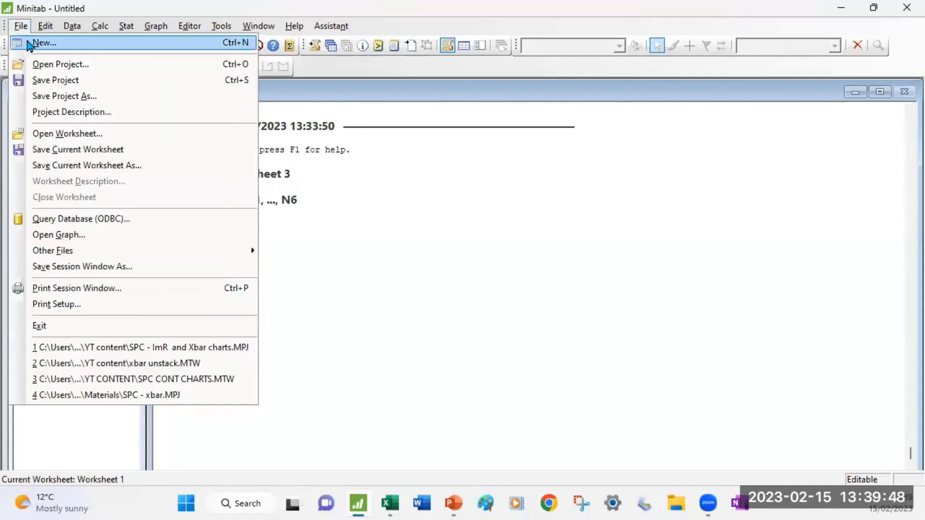
left_click(27, 44)
left_click(481, 312)
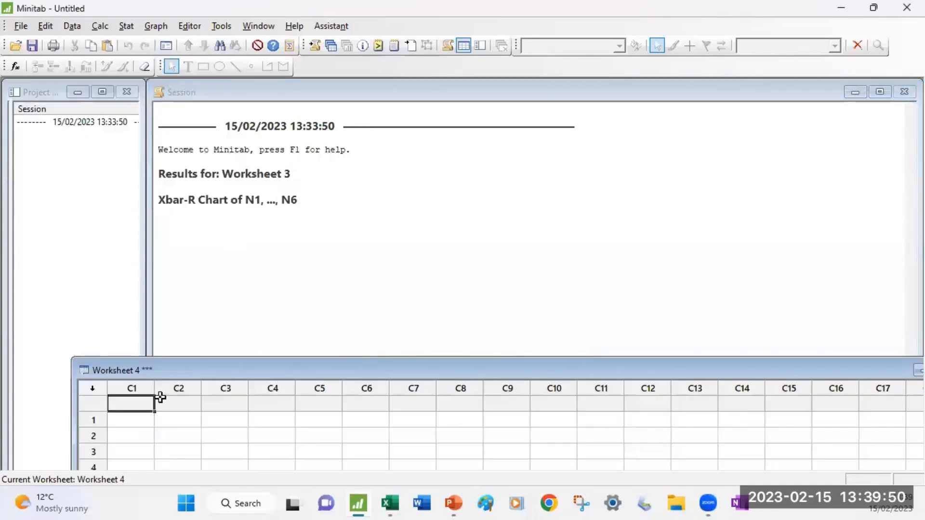
key("ctrl+v")
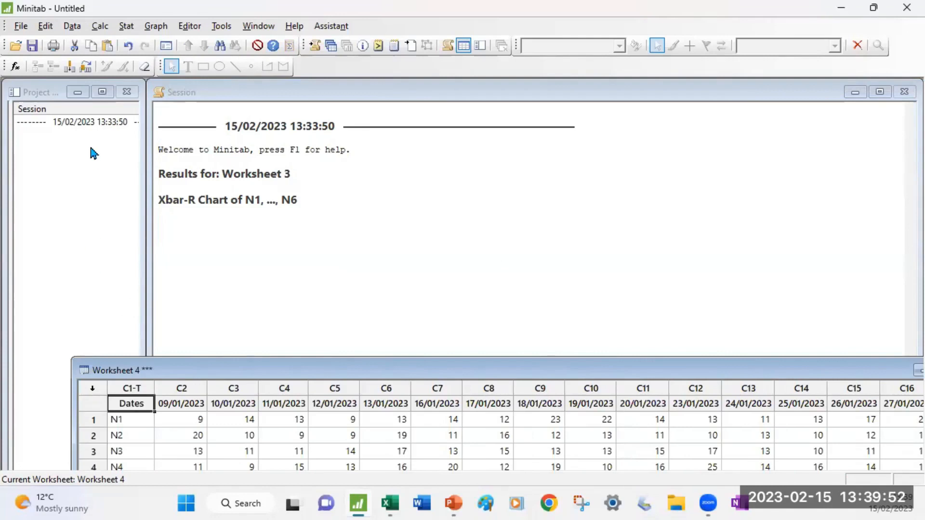
Stack the columns 09/01/2023 to 03/02/2023 into a new worksheet, using variable names in the subscript column.
left_click(76, 27)
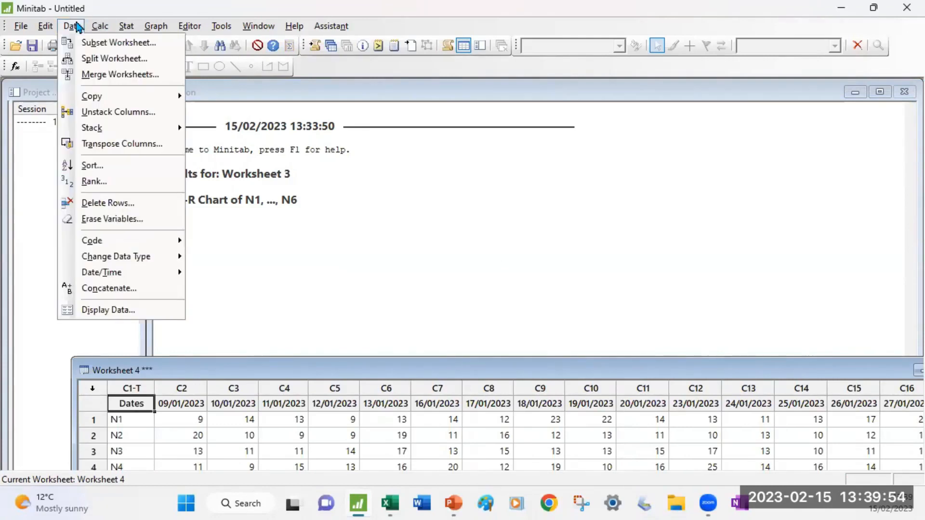
mouse_move(94, 128)
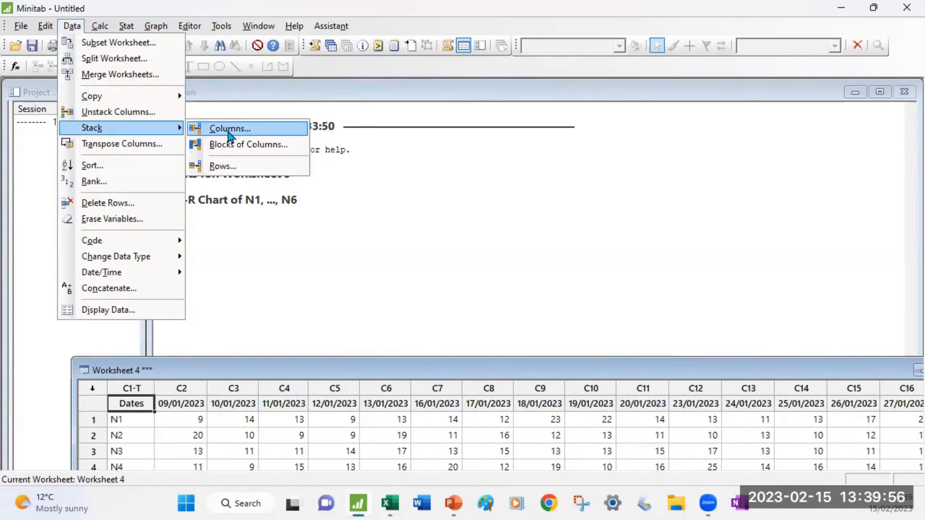
left_click(228, 133)
left_click(363, 171)
left_click_drag(379, 179, 374, 297)
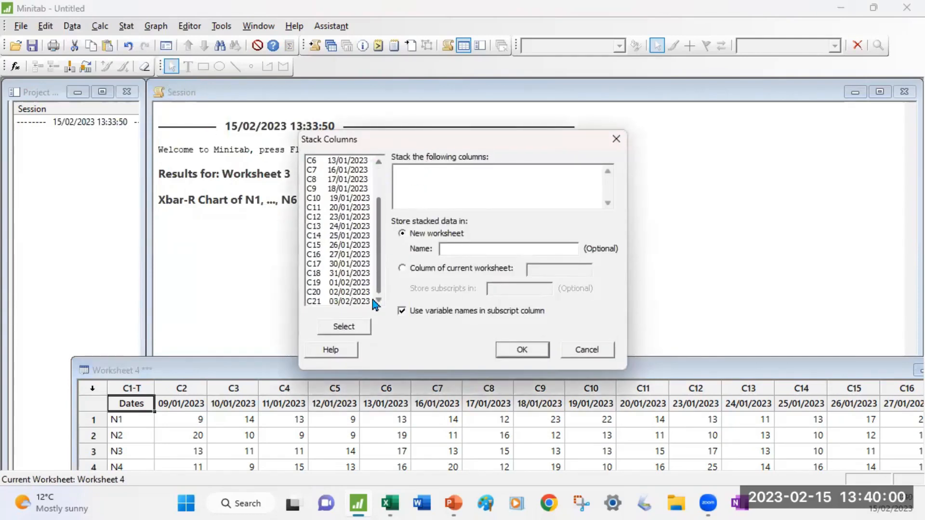
left_click(350, 302, "shift")
left_click(344, 326)
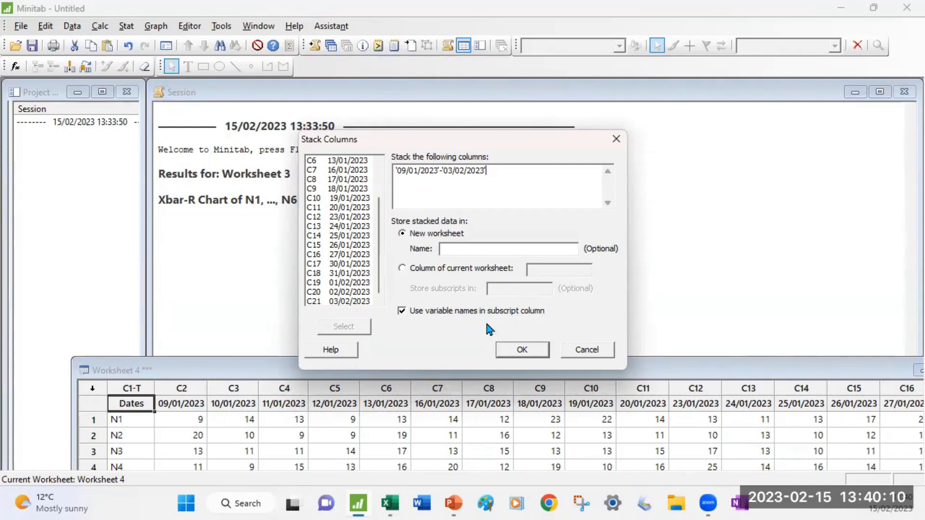
left_click(523, 351)
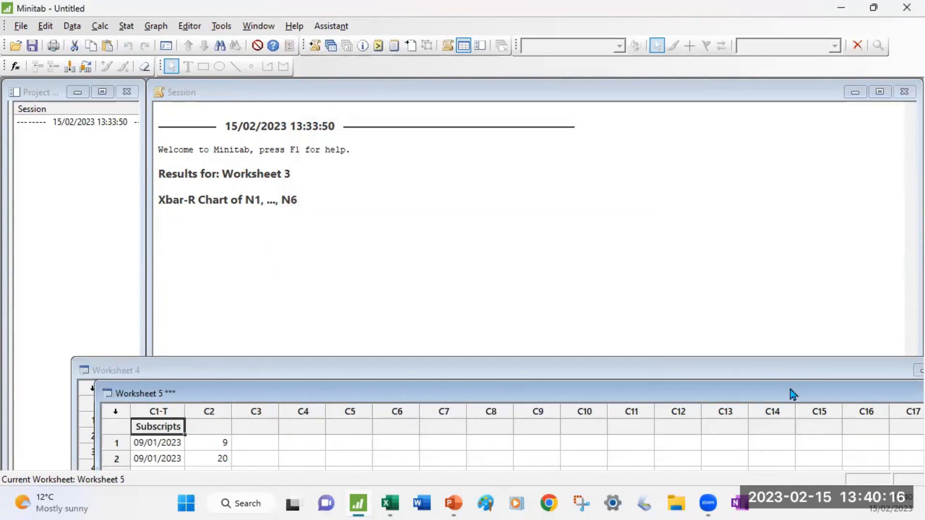
Maximise the stacked worksheet and name column C1 Date and column C2 Y2 LT (days).
left_click_drag(762, 394, 659, 358)
left_click(870, 356)
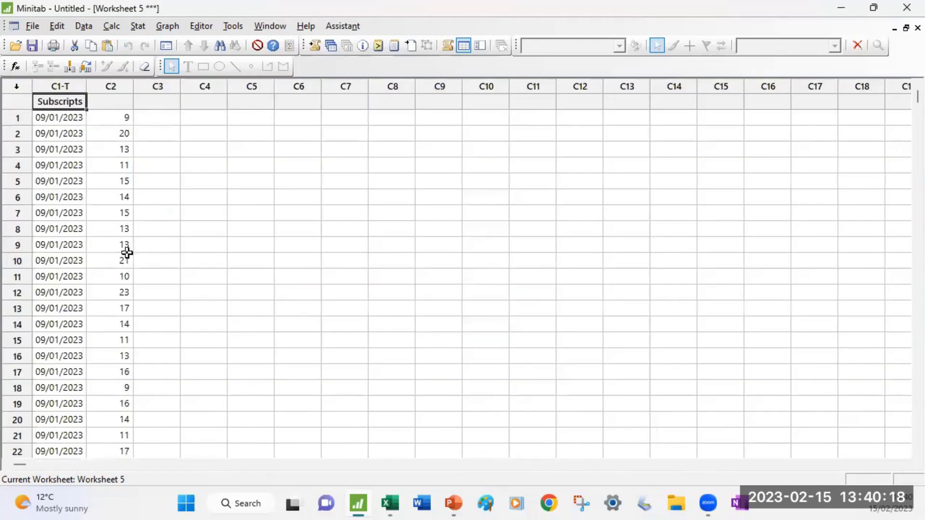
type("Date")
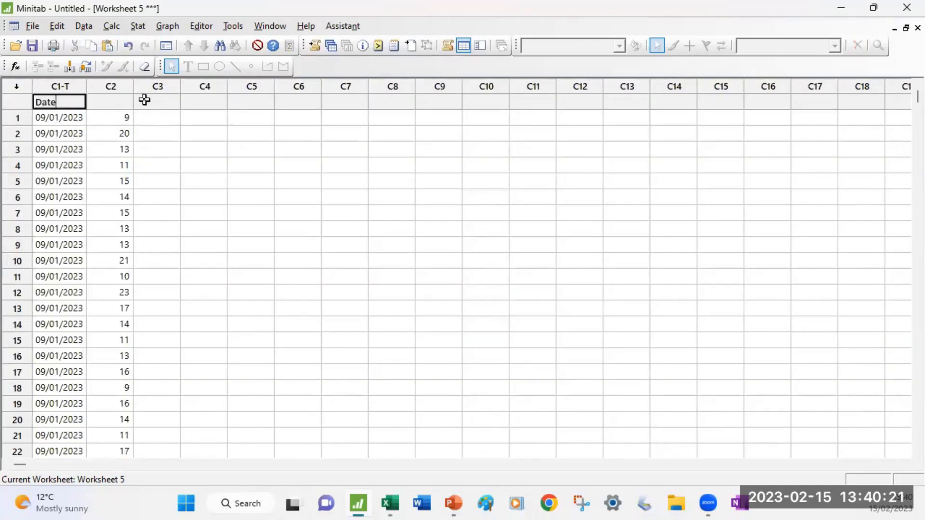
key("Tab")
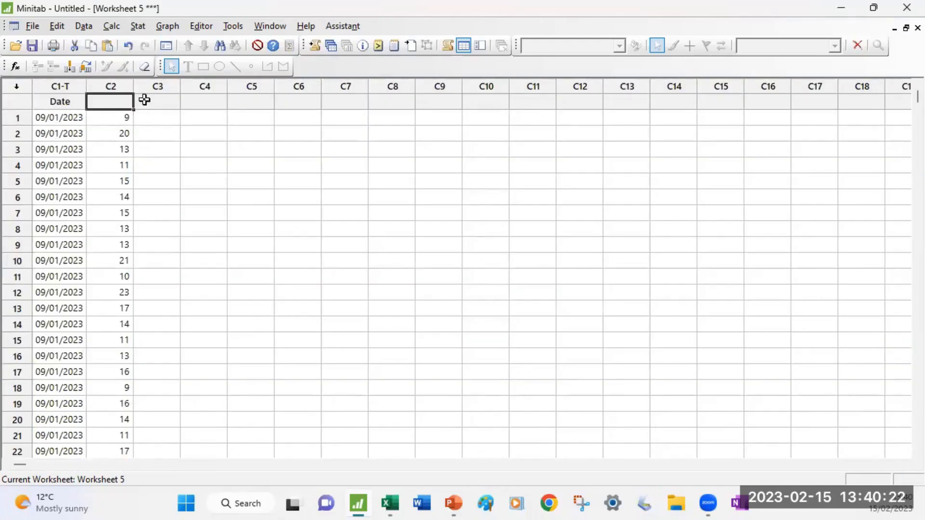
type("Y2 LT (da")
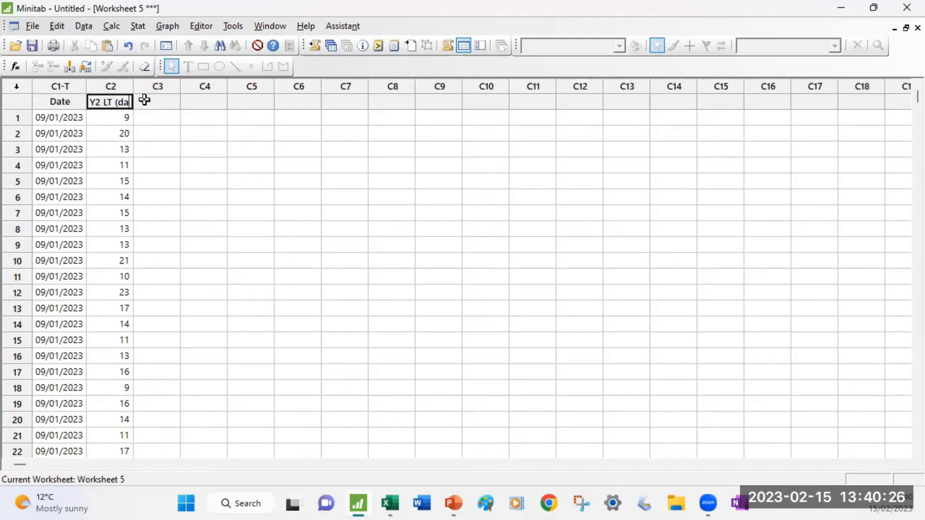
type("ys")
key("Return")
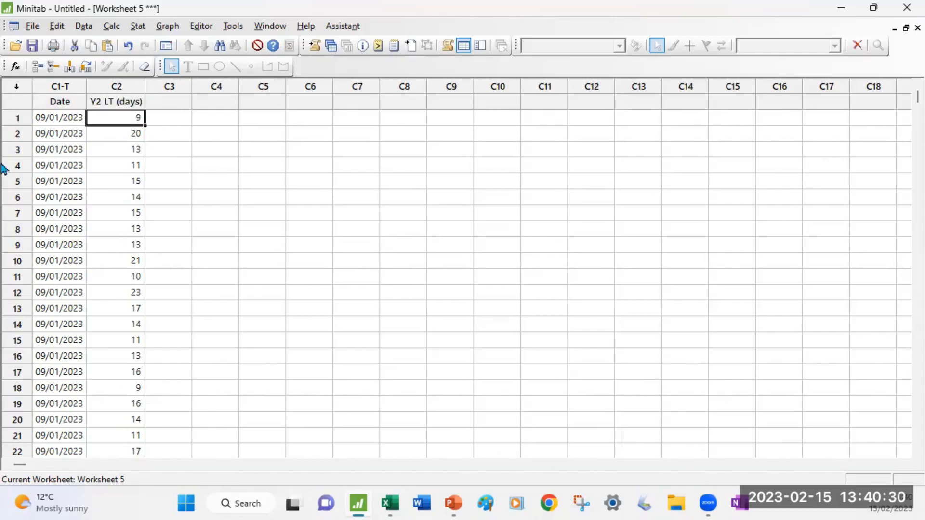
Set up an Xbar-S chart with all observations in the Y2 LT (days) column and Date as the subgroup sizes.
left_click(111, 106)
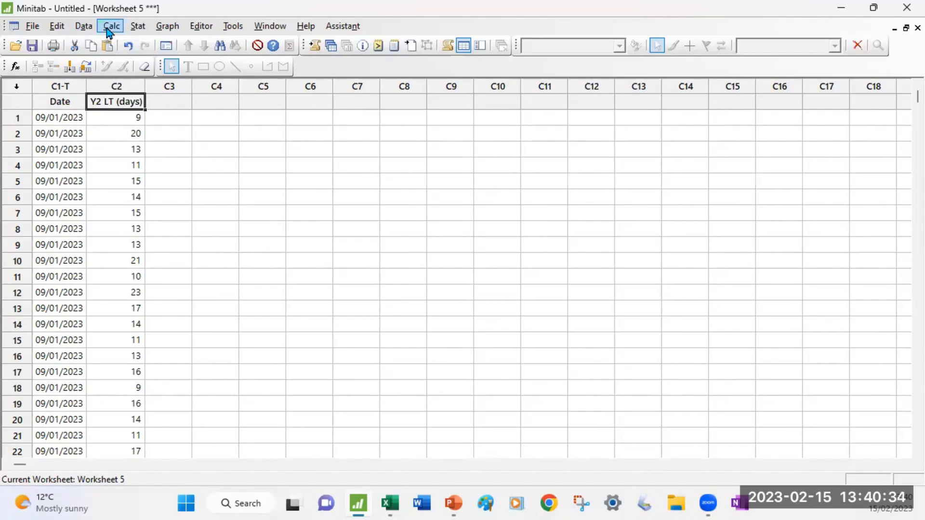
left_click(111, 26)
mouse_move(138, 26)
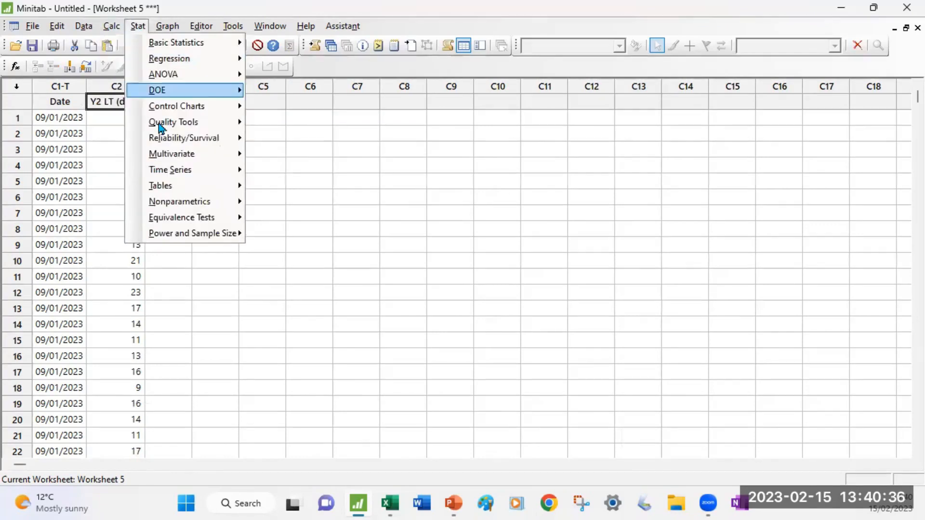
mouse_move(168, 107)
mouse_move(311, 127)
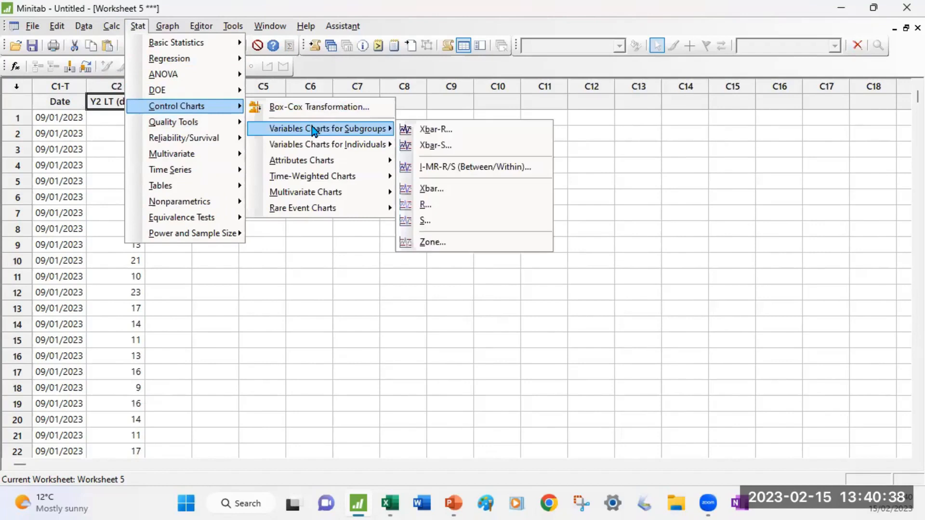
left_click(462, 146)
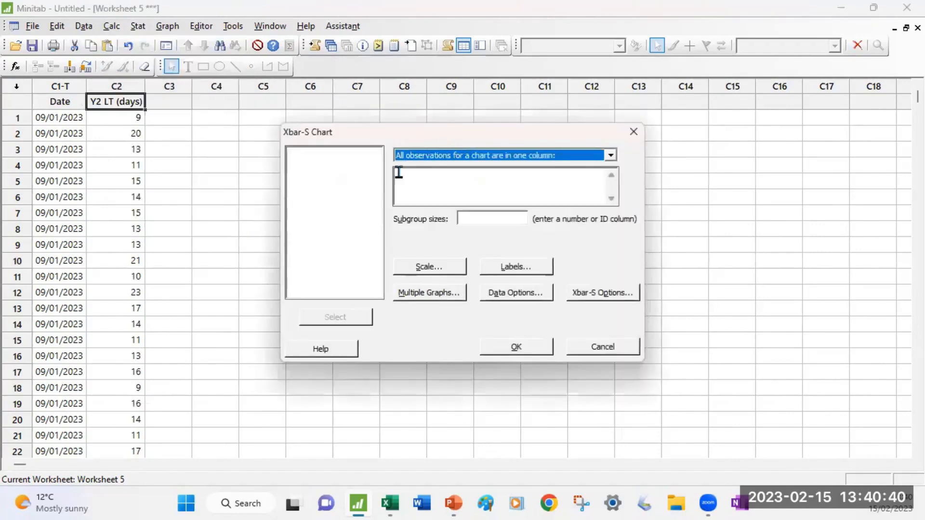
left_click(414, 178)
double_click(340, 154)
left_click(464, 219)
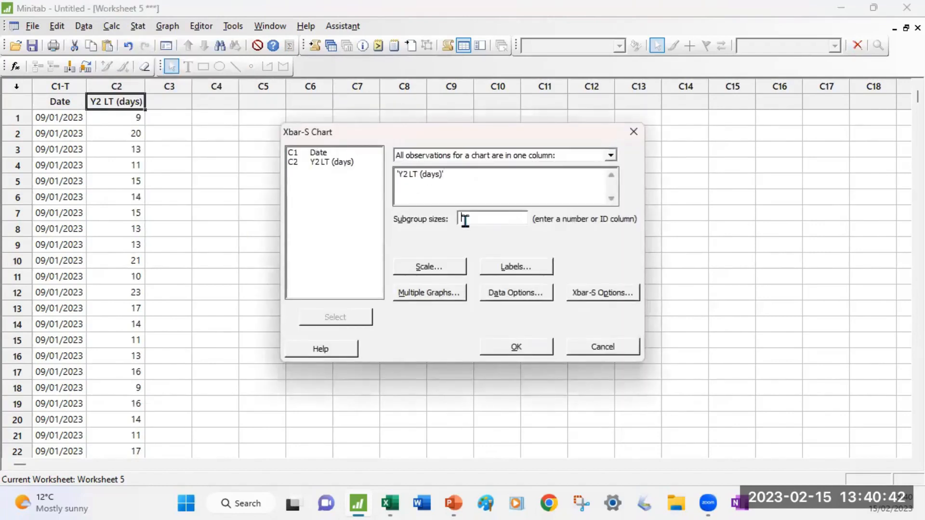
double_click(316, 153)
Set the Xbar-S options to perform all tests for special causes and create the chart.
left_click(602, 292)
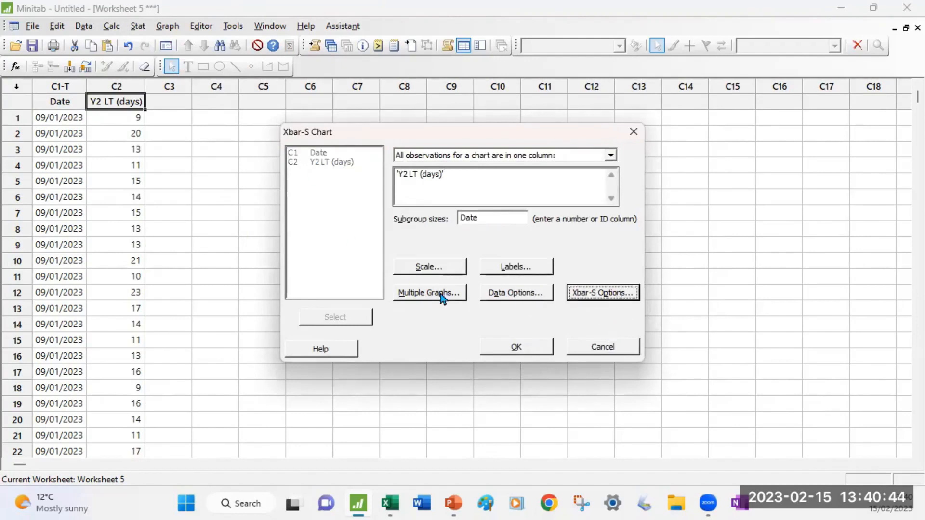
left_click(441, 139)
left_click(497, 160)
left_click(424, 172)
left_click(514, 365)
left_click(497, 347)
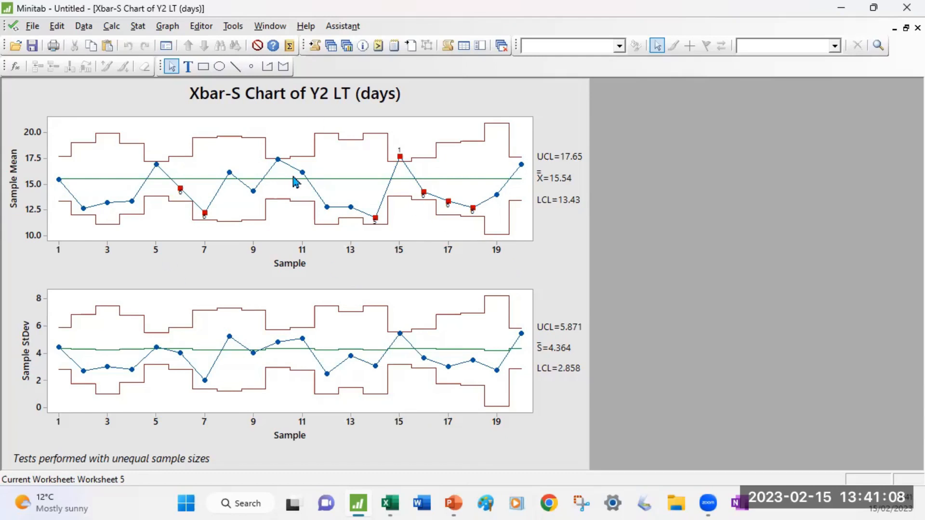
Close the Xbar-S chart without saving it and restore the session window to its normal size.
left_click(917, 28)
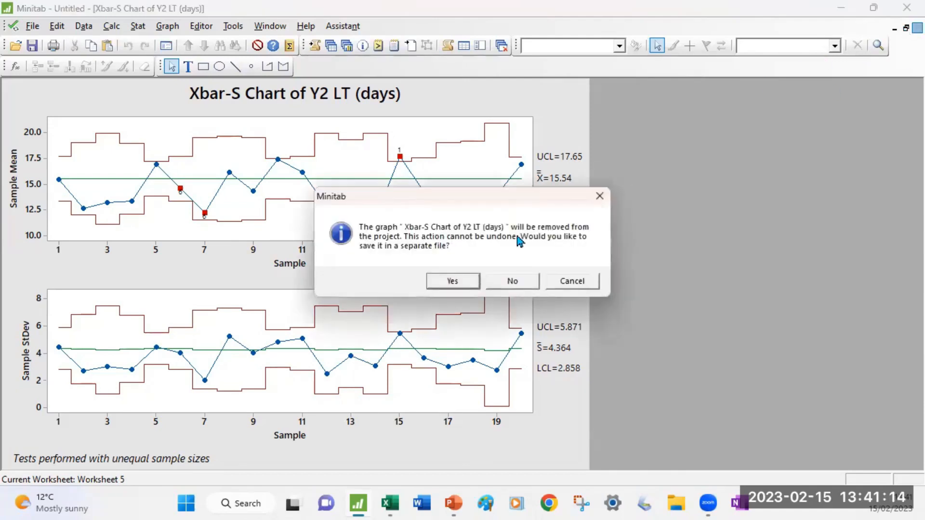
left_click(522, 283)
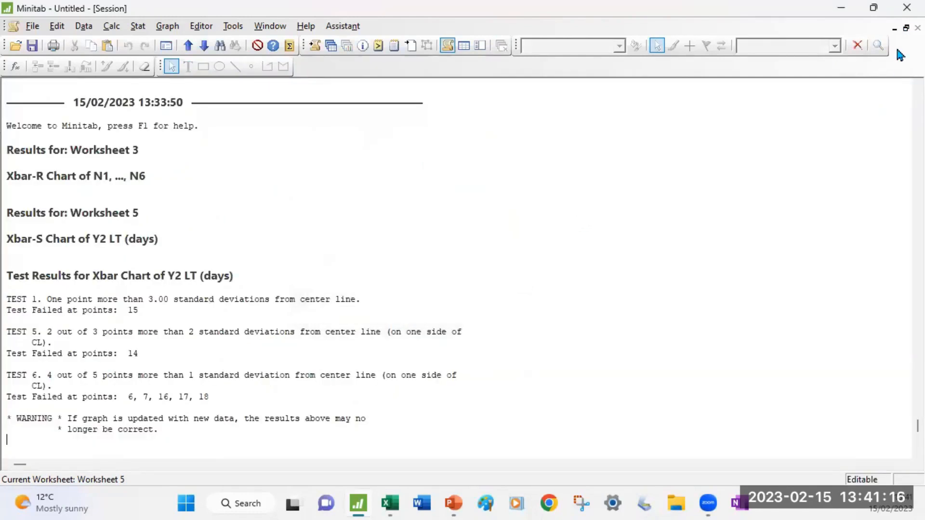
left_click(905, 30)
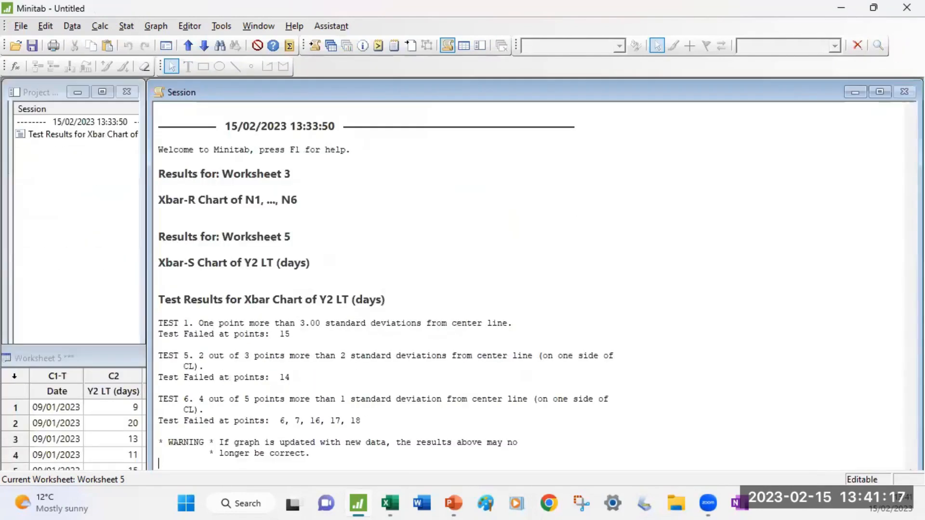
Switch to Excel and view the unstacked data on the Xbar unstack 1 sheet.
left_click(373, 499)
left_click(229, 458)
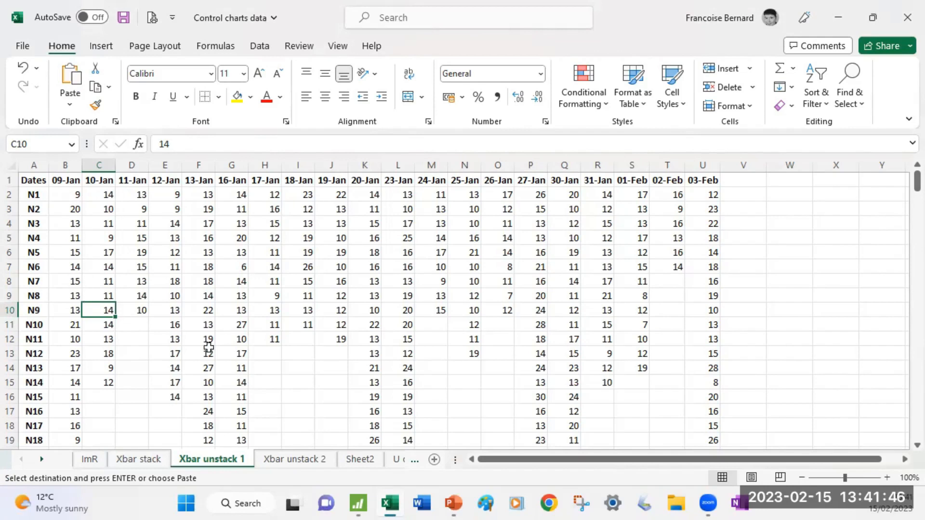
left_click(284, 372)
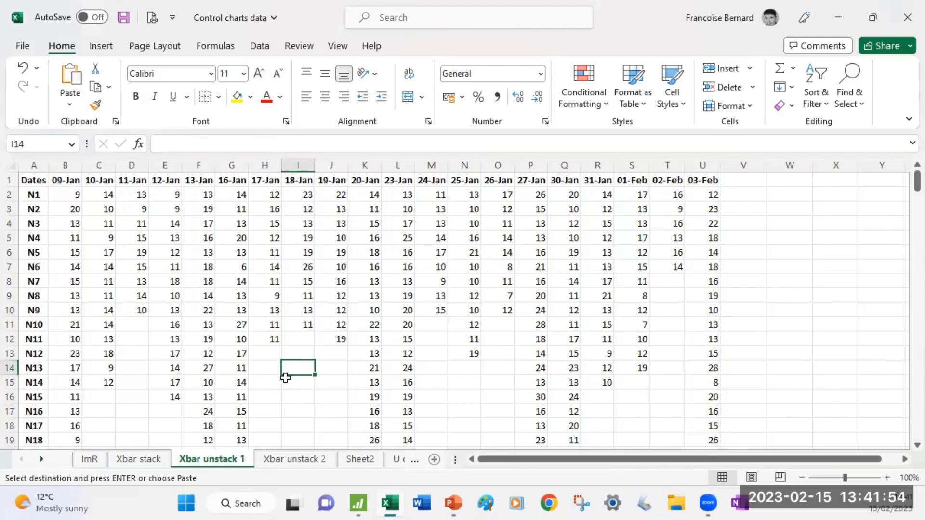
Switch to the PowerPoint slide show and reveal the first points of the "2b. Analyse the outputs" I-mR example slide.
mouse_move(457, 503)
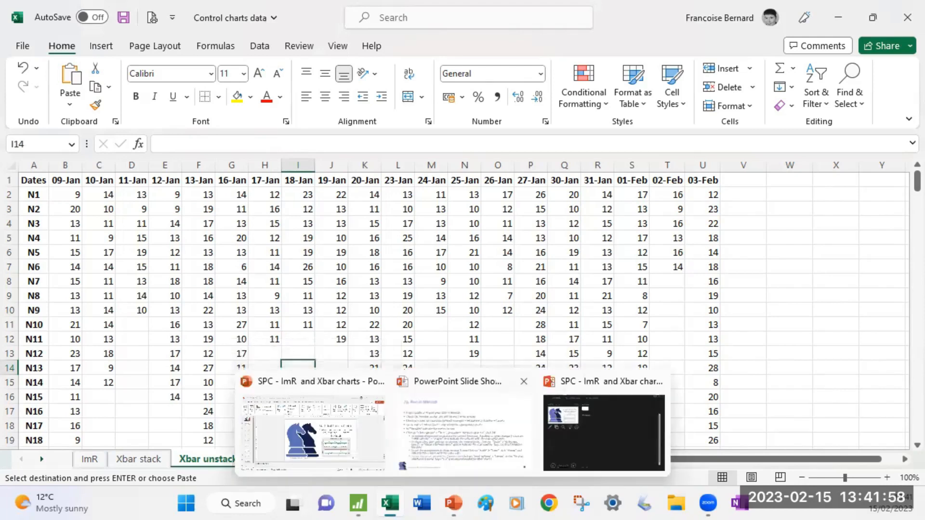
left_click(459, 460)
key("Right")
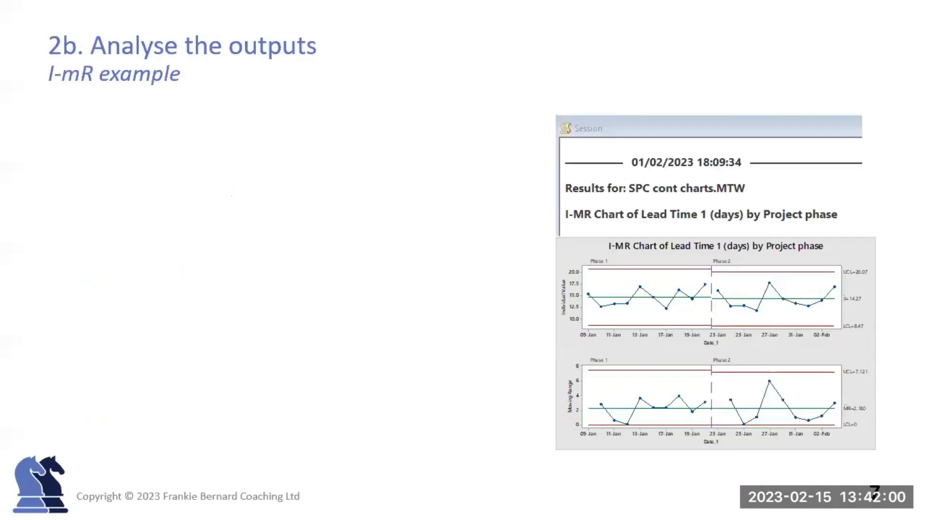
key("Right")
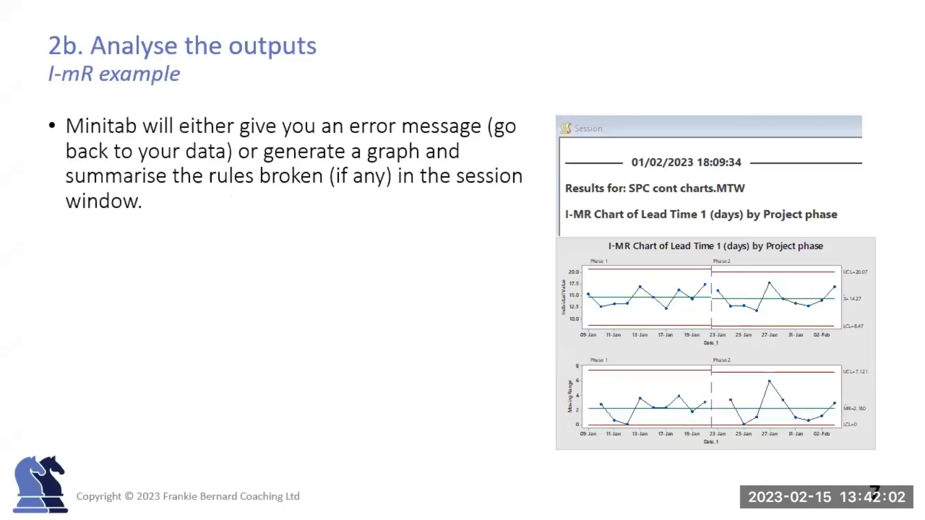
key("Right")
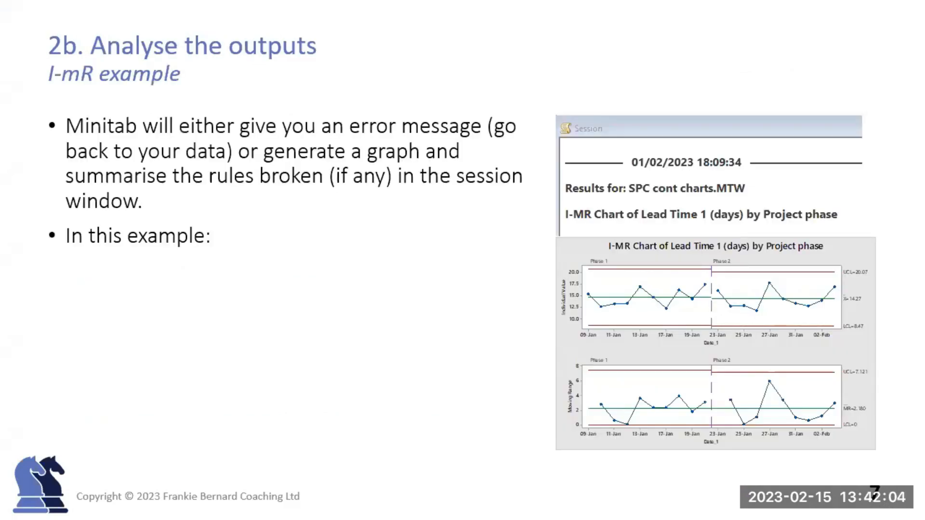
key("Right")
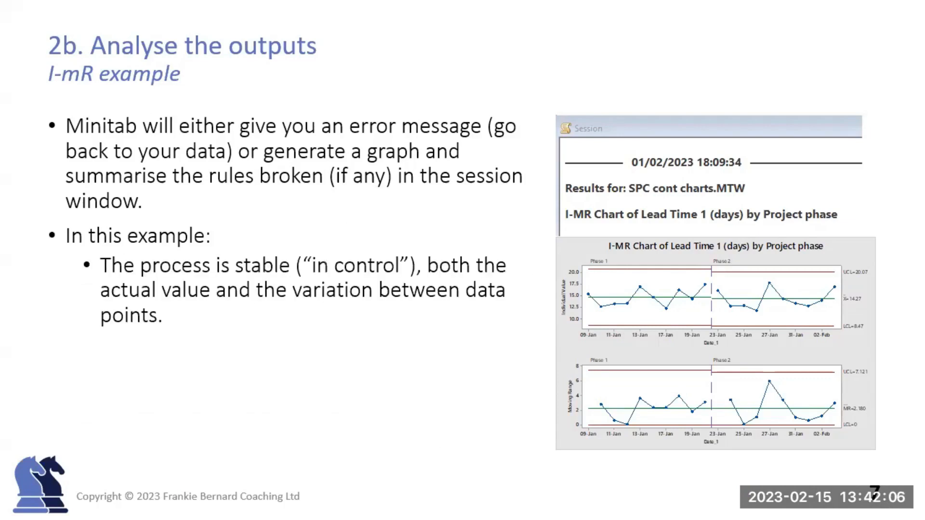